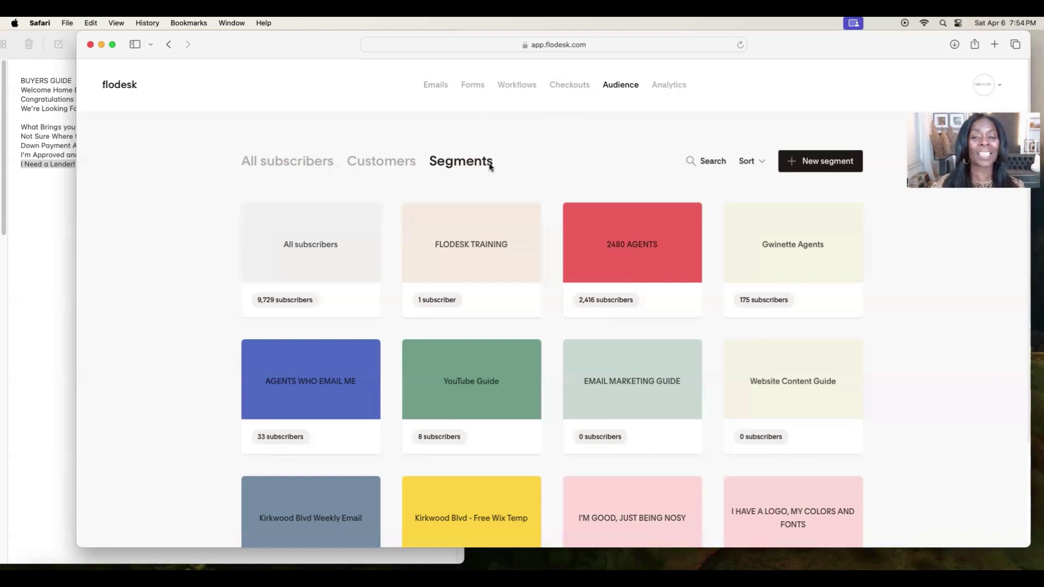
On the Audience Segments page, start a new segment with an empty name.
click(821, 164)
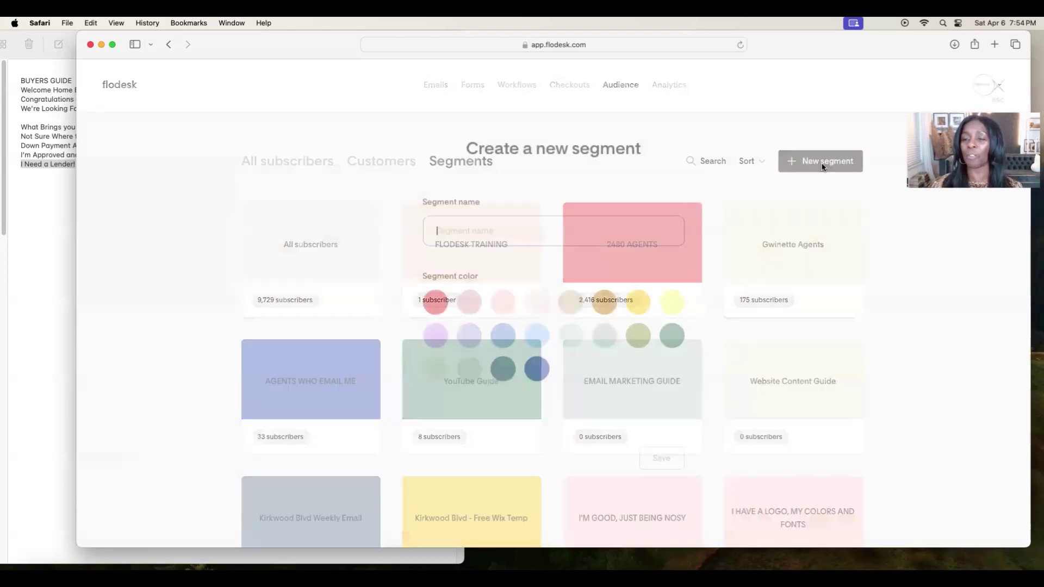
Copy the BUYERS GUIDE title from the notes.
click(24, 80)
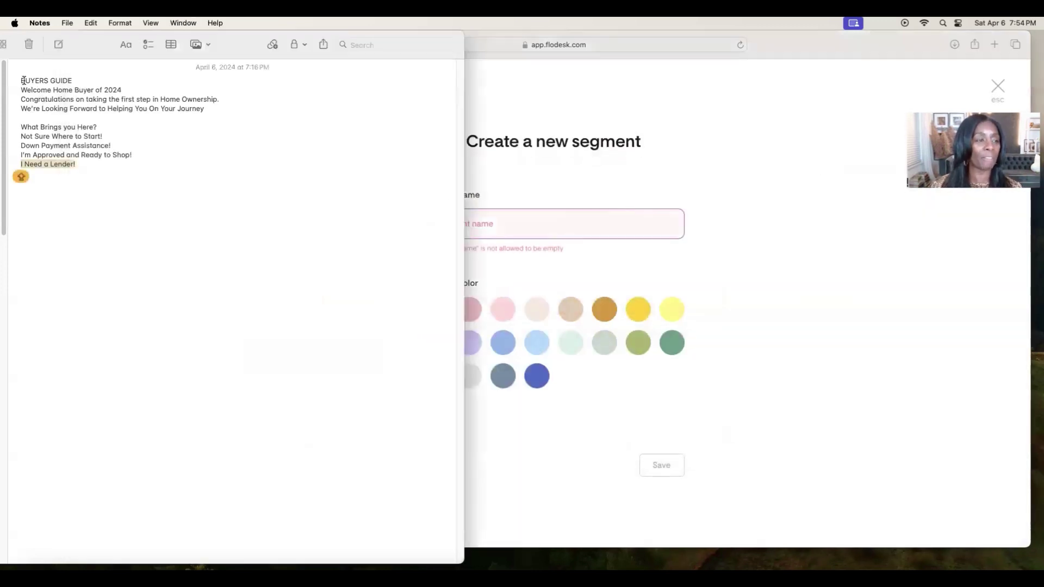
drag(19, 81, 72, 80)
click(93, 22)
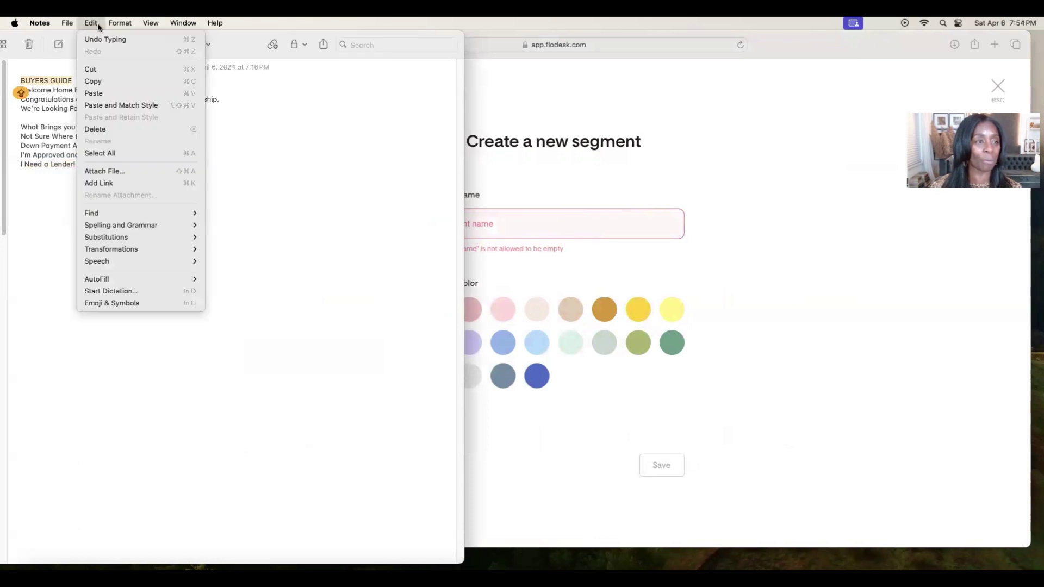
click(103, 81)
Name the new segment BUYERS GUIDE, make it yellow, and save it.
click(496, 213)
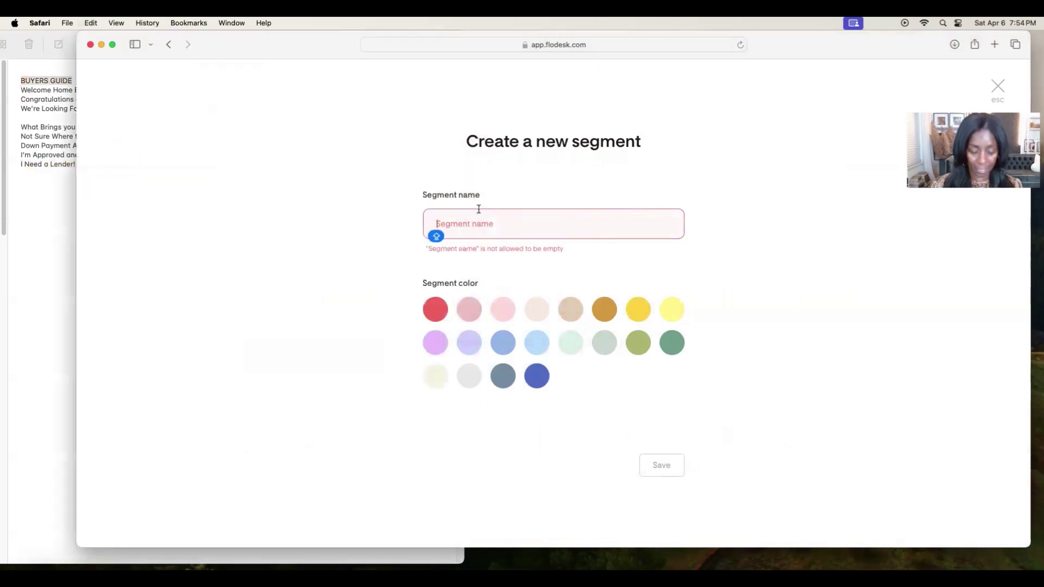
key(super+v)
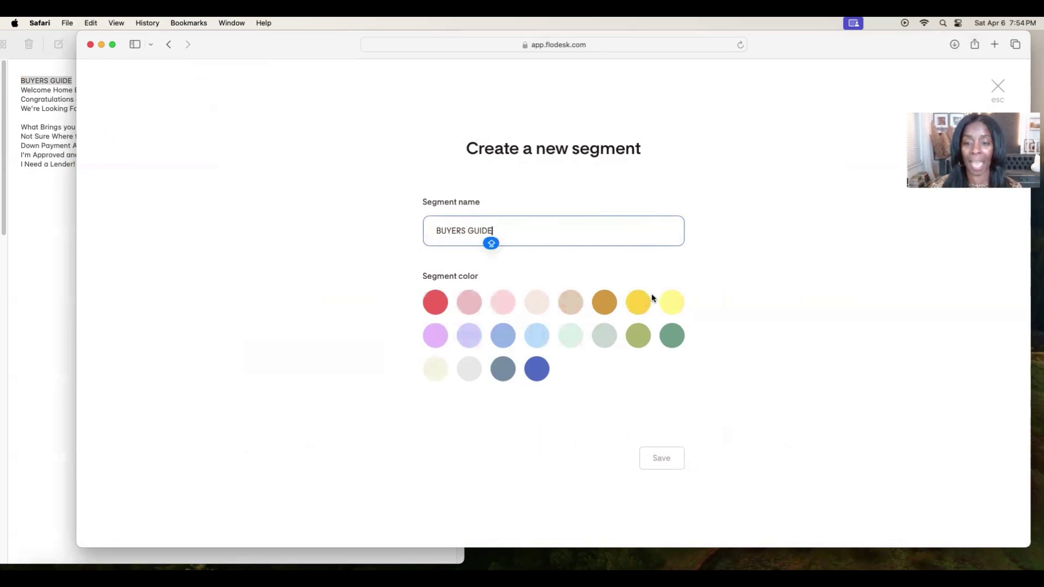
click(638, 303)
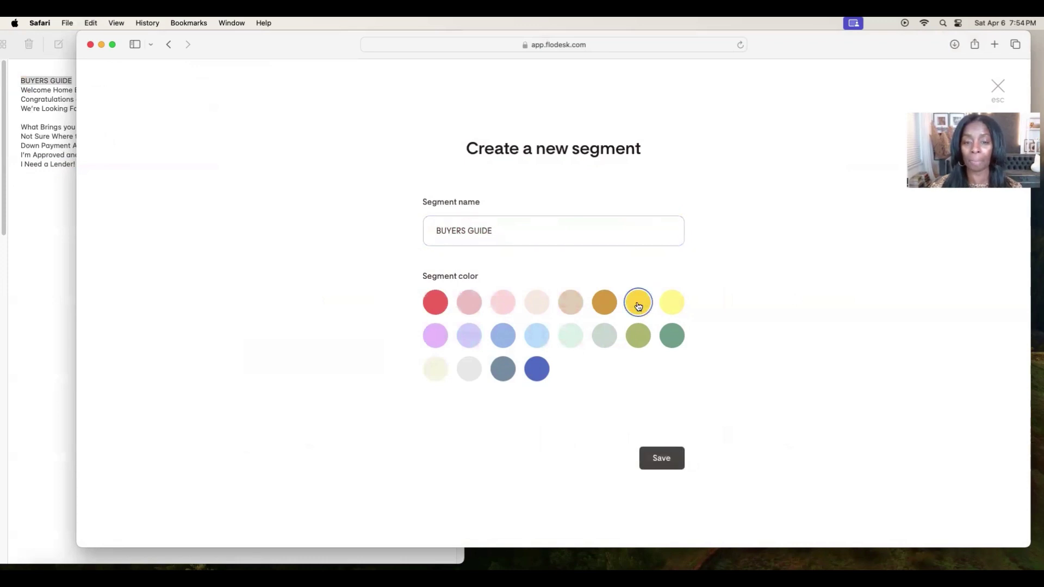
click(672, 466)
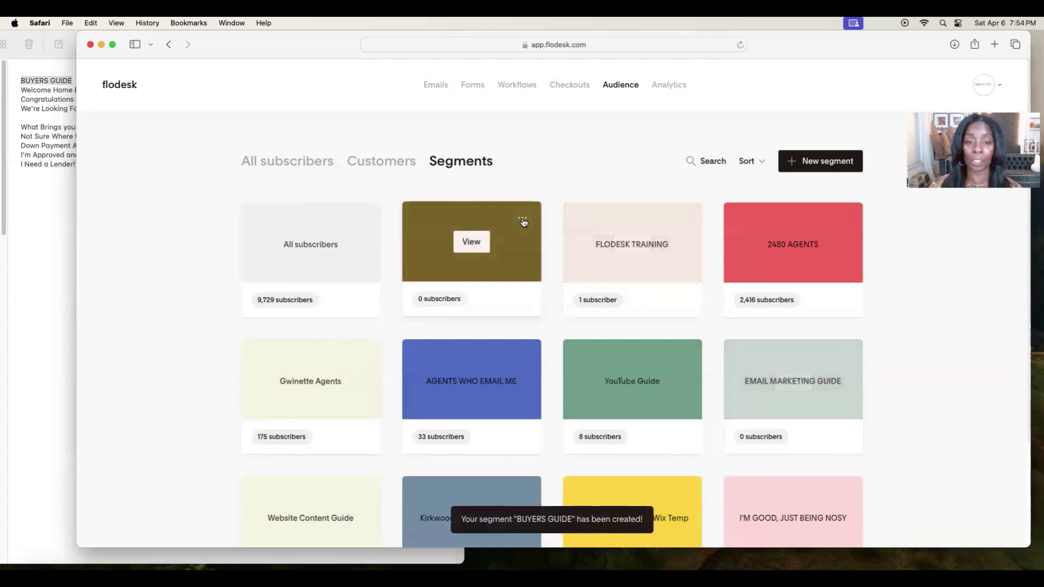
Leave the BUYERS GUIDE segment unchanged, go to Forms, and start a new form.
click(522, 218)
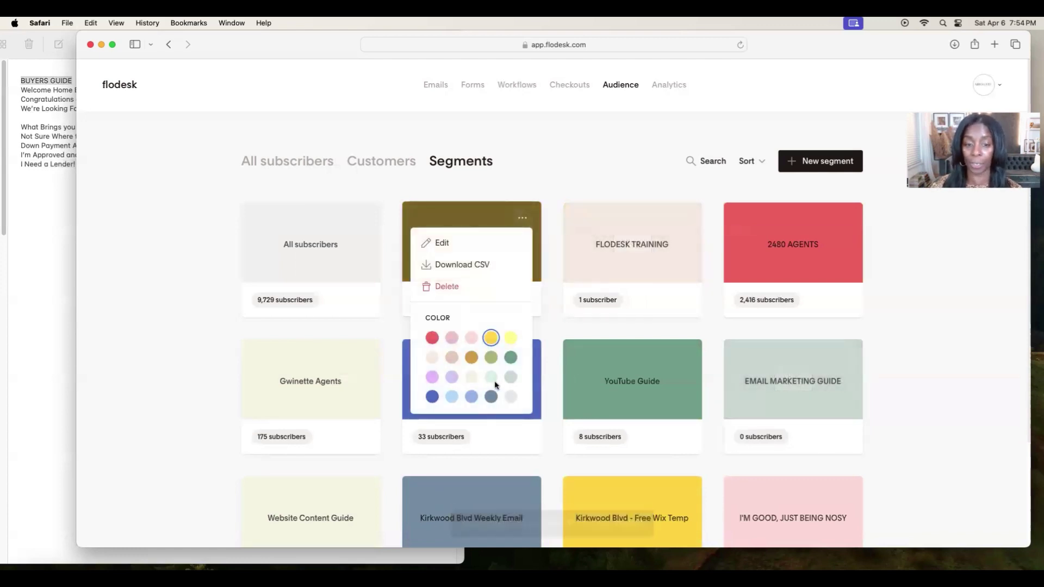
click(586, 170)
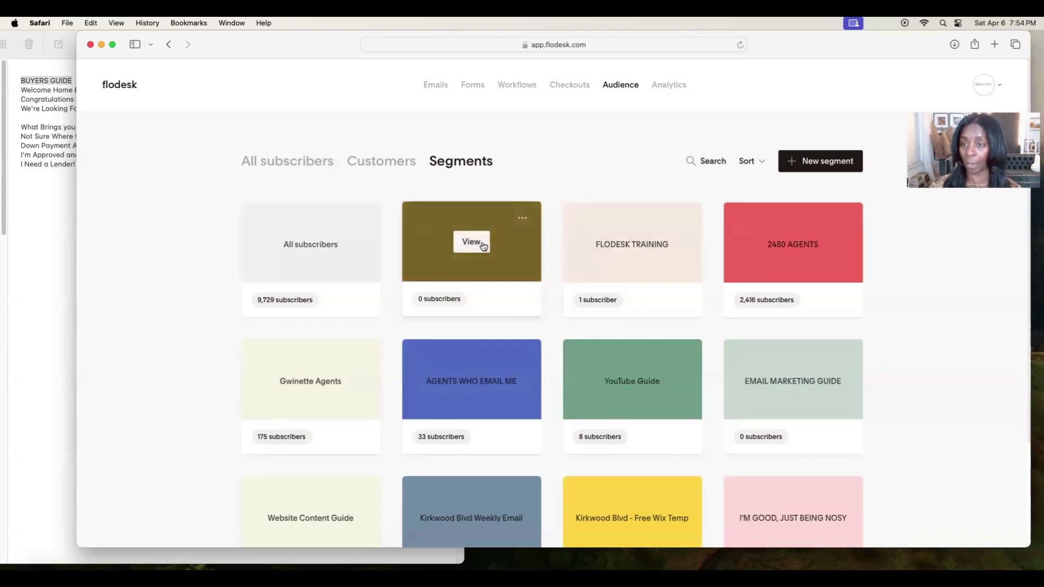
click(466, 87)
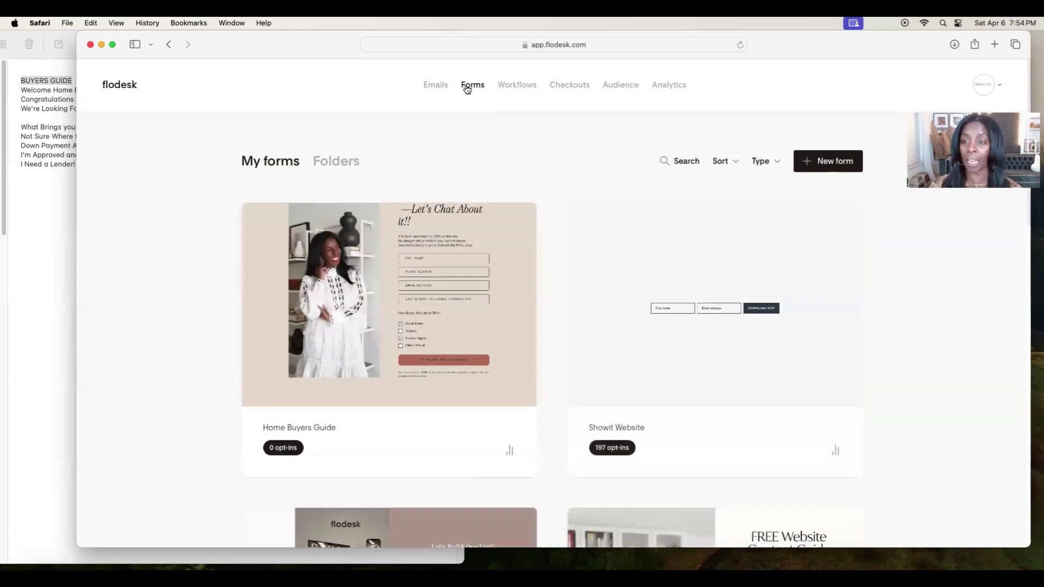
click(831, 172)
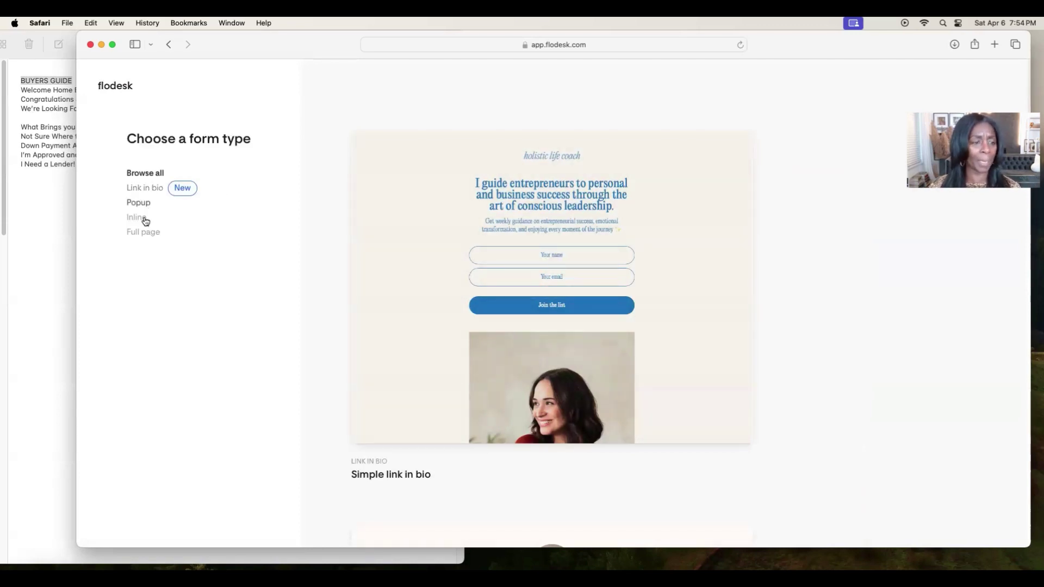
Filter form types to Full page and scroll down to the 'Full page with image V' template.
click(147, 234)
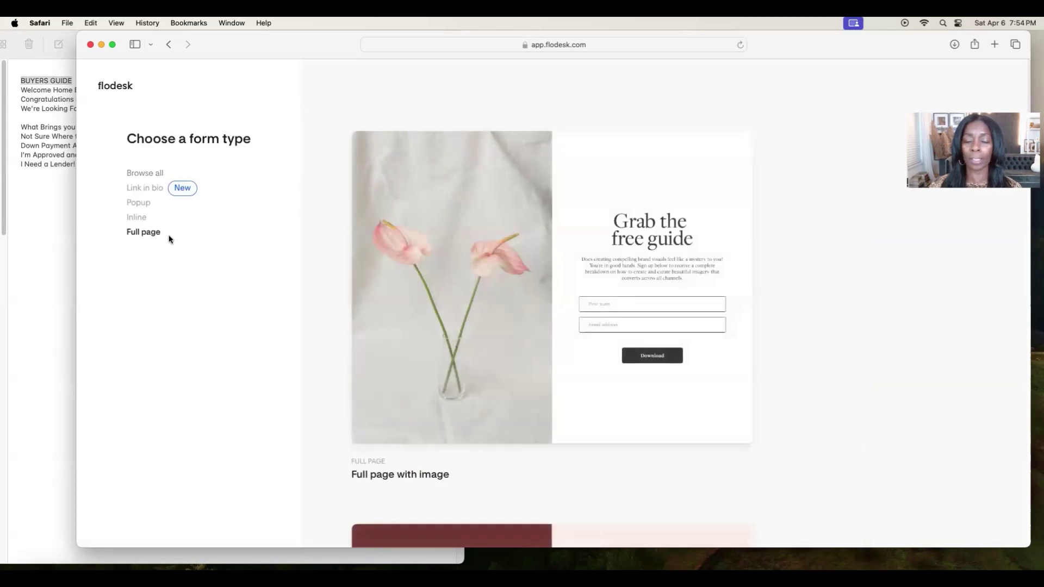
scroll(788, 356, down, 3)
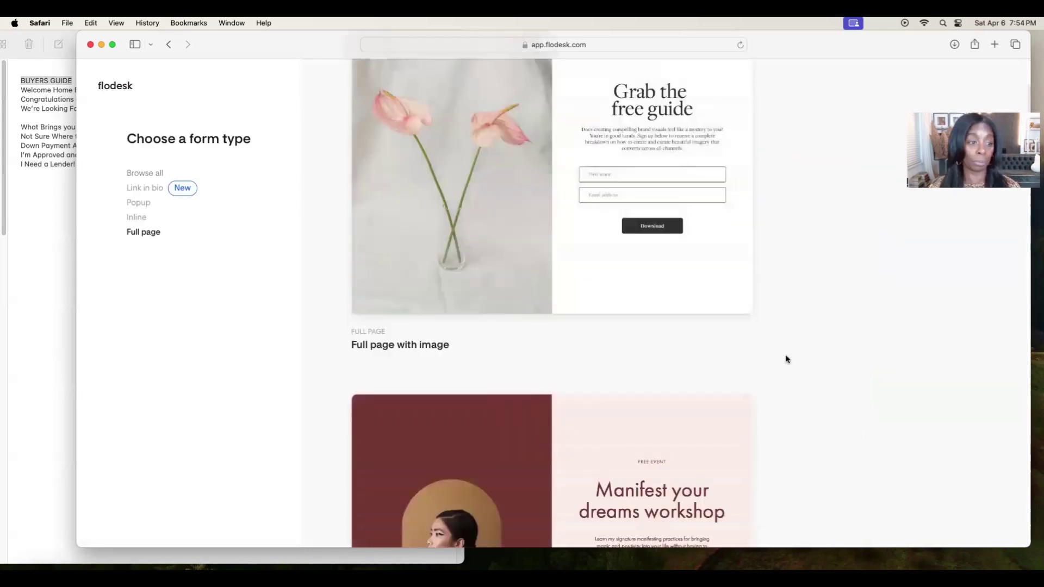
scroll(786, 361, down, 4)
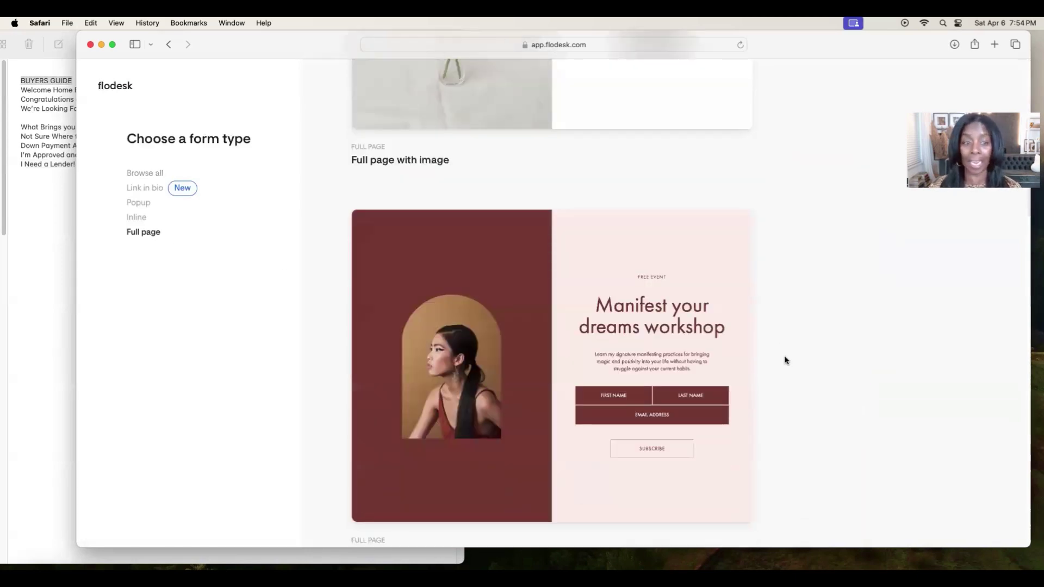
scroll(769, 361, down, 1)
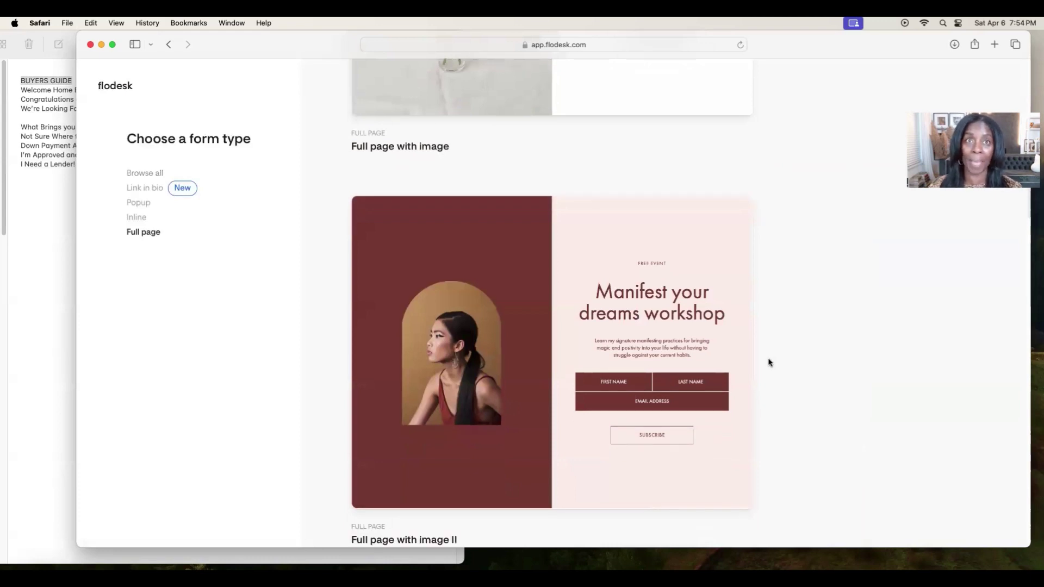
scroll(769, 363, down, 1)
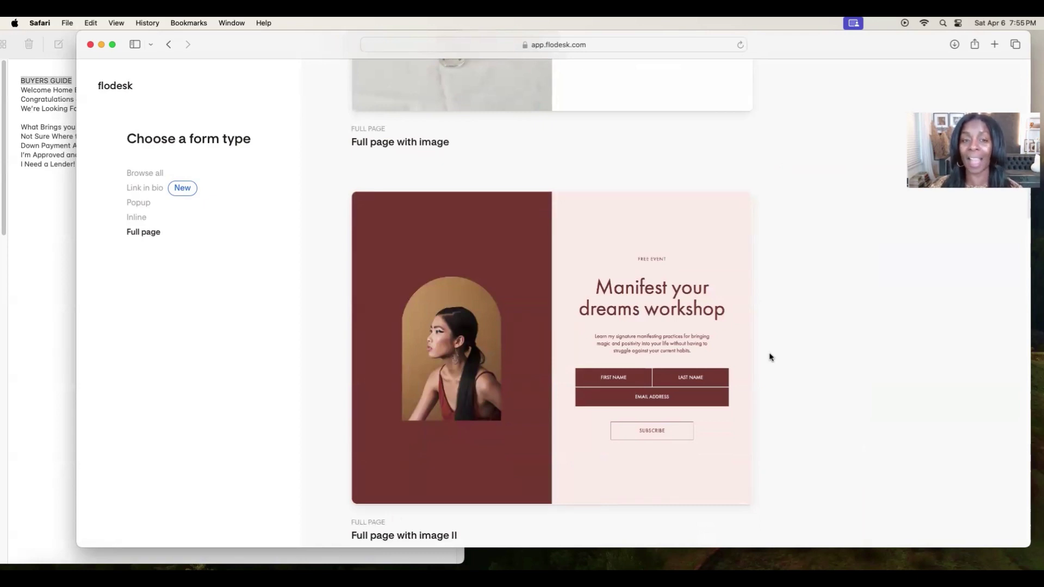
scroll(764, 369, down, 10)
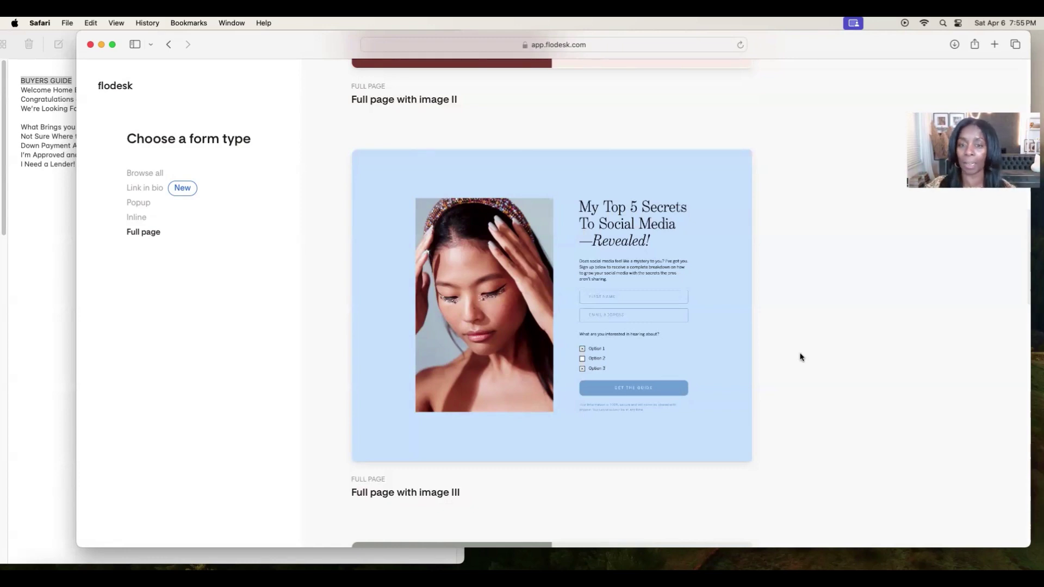
scroll(821, 337, down, 5)
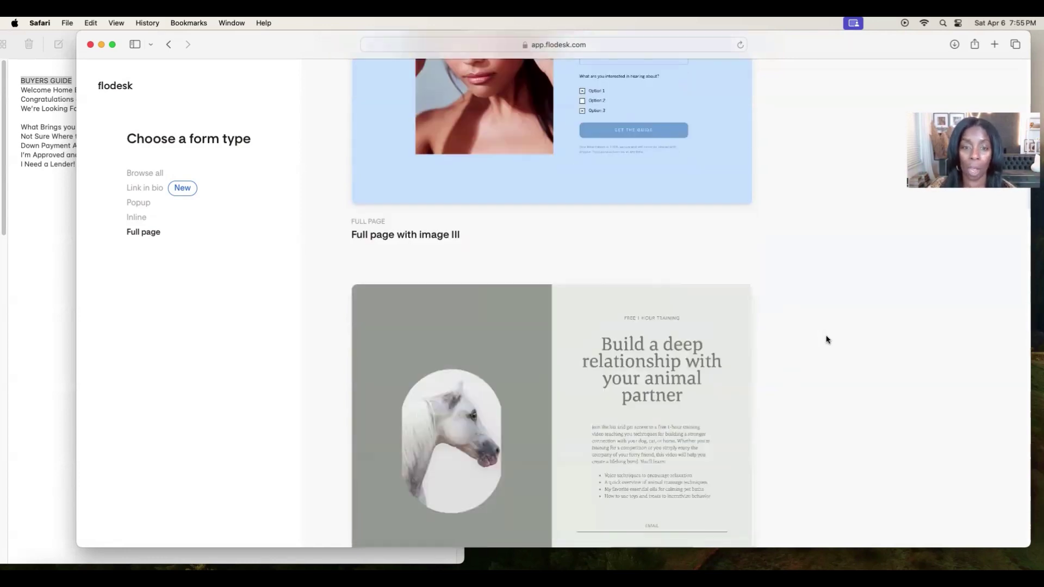
scroll(816, 338, down, 8)
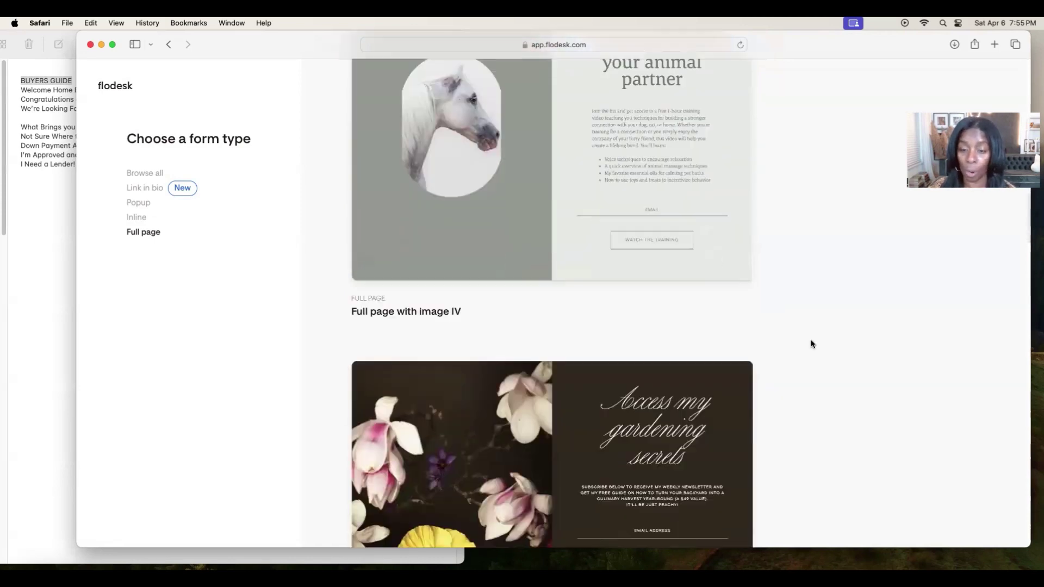
scroll(812, 342, down, 4)
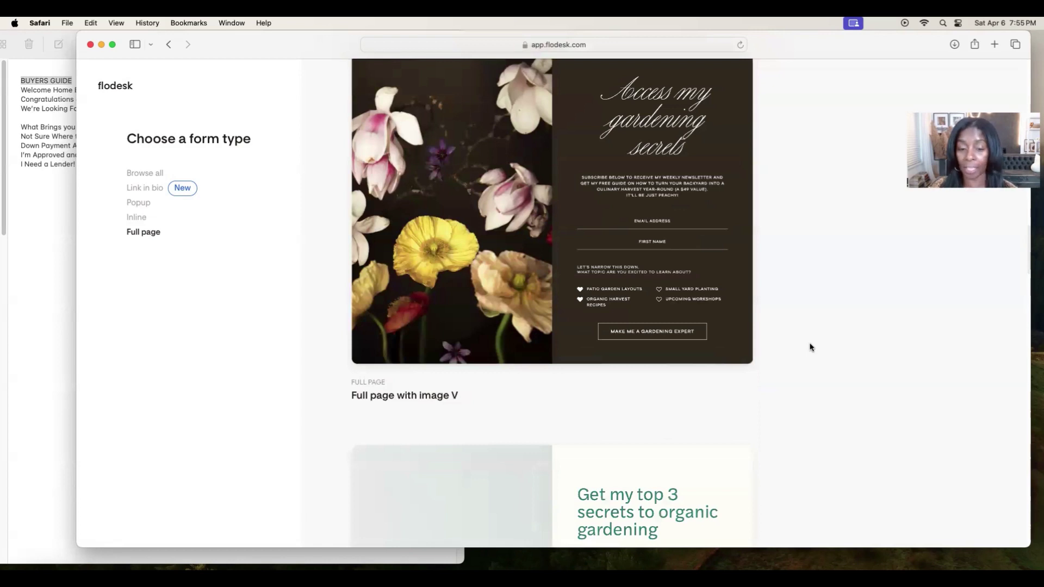
scroll(811, 348, down, 1)
scroll(811, 349, down, 5)
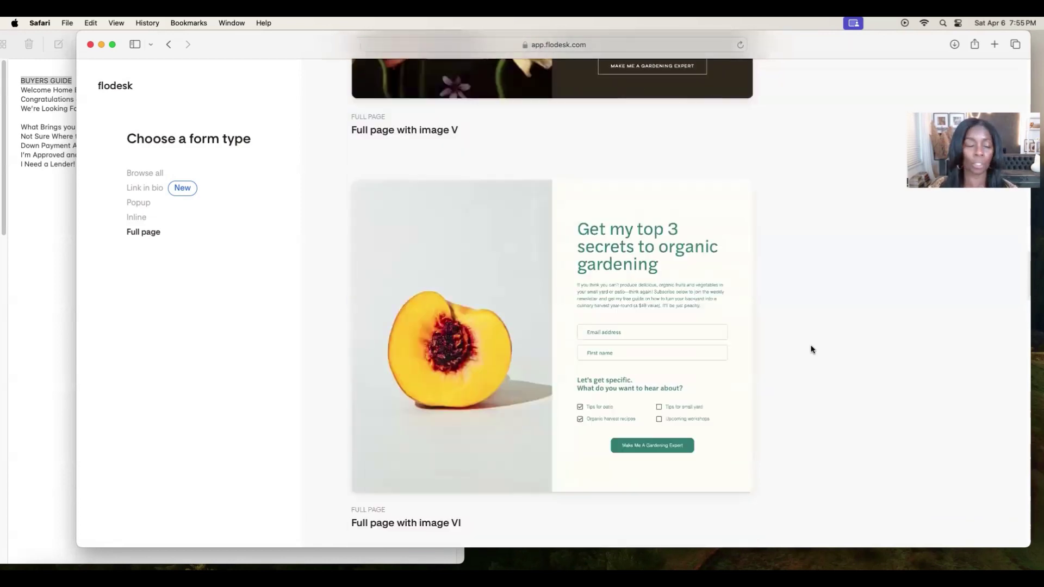
scroll(812, 349, down, 8)
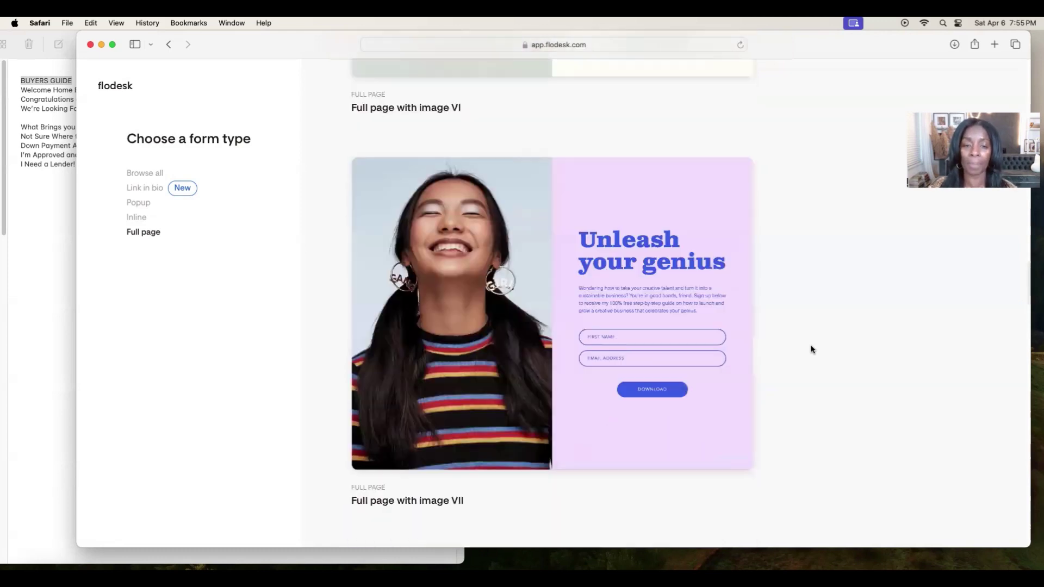
scroll(811, 350, down, 8)
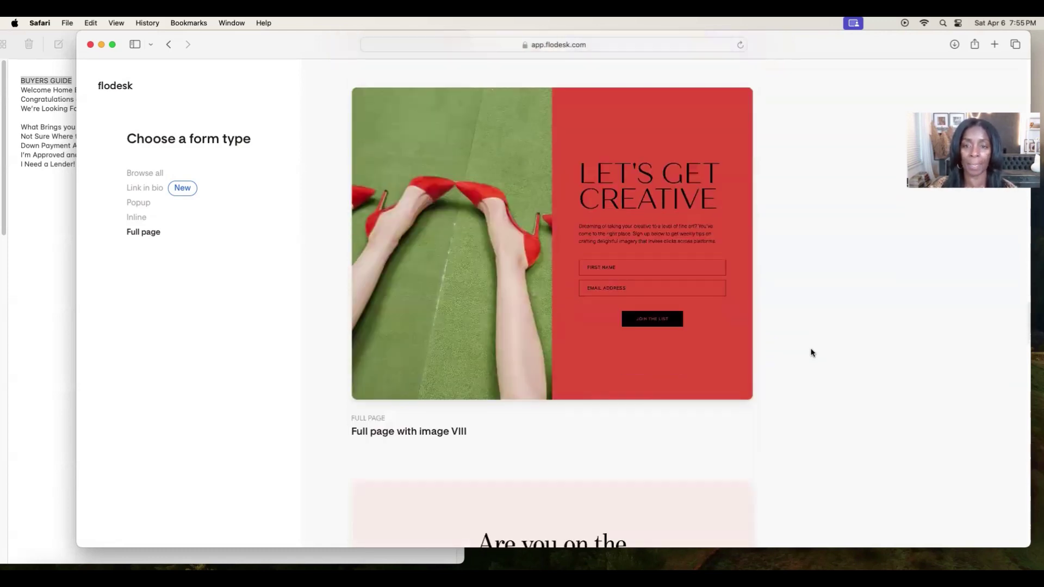
scroll(812, 350, down, 5)
scroll(813, 355, down, 3)
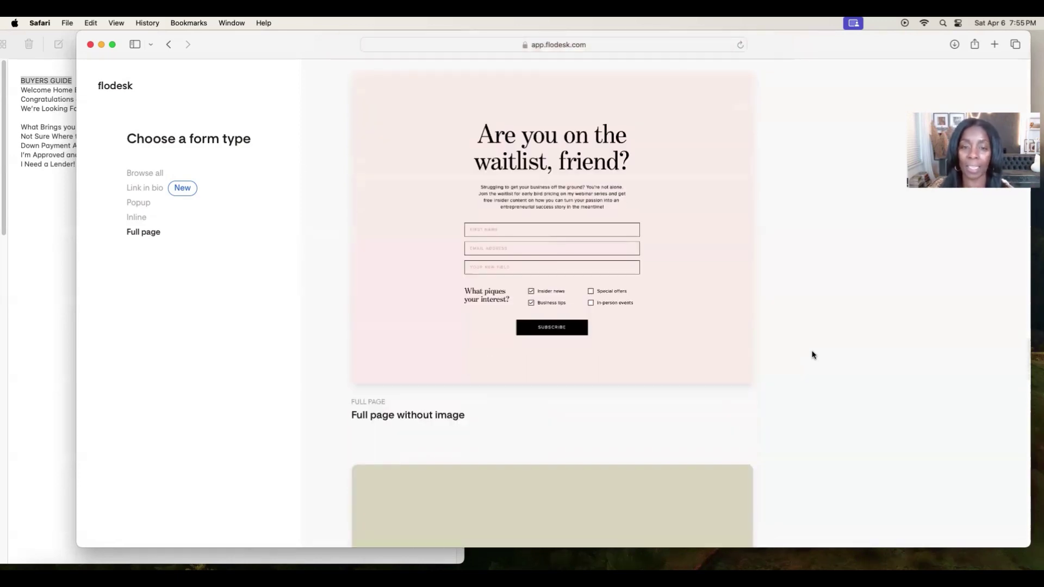
scroll(813, 354, down, 5)
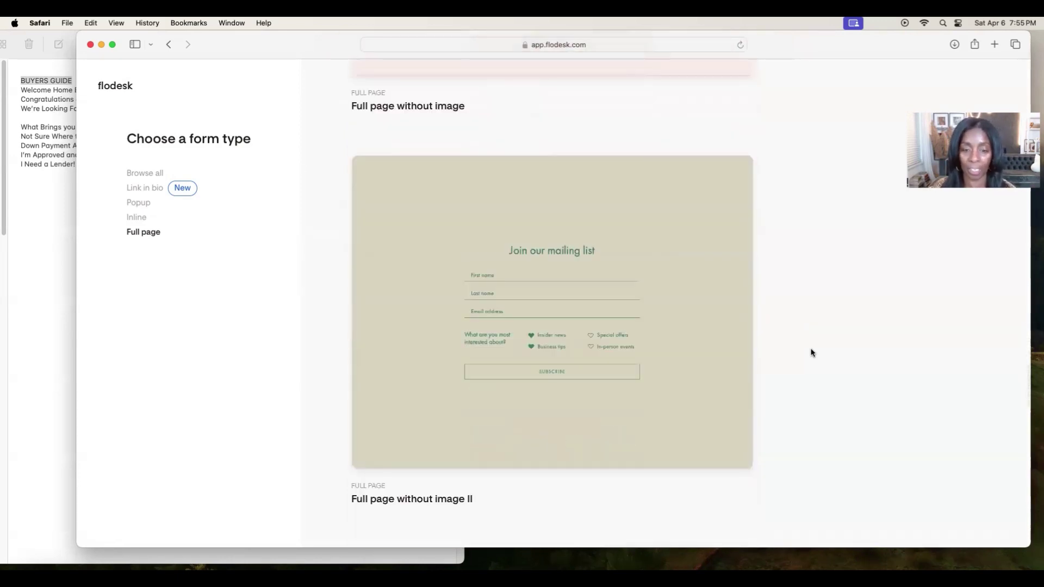
scroll(812, 353, down, 10)
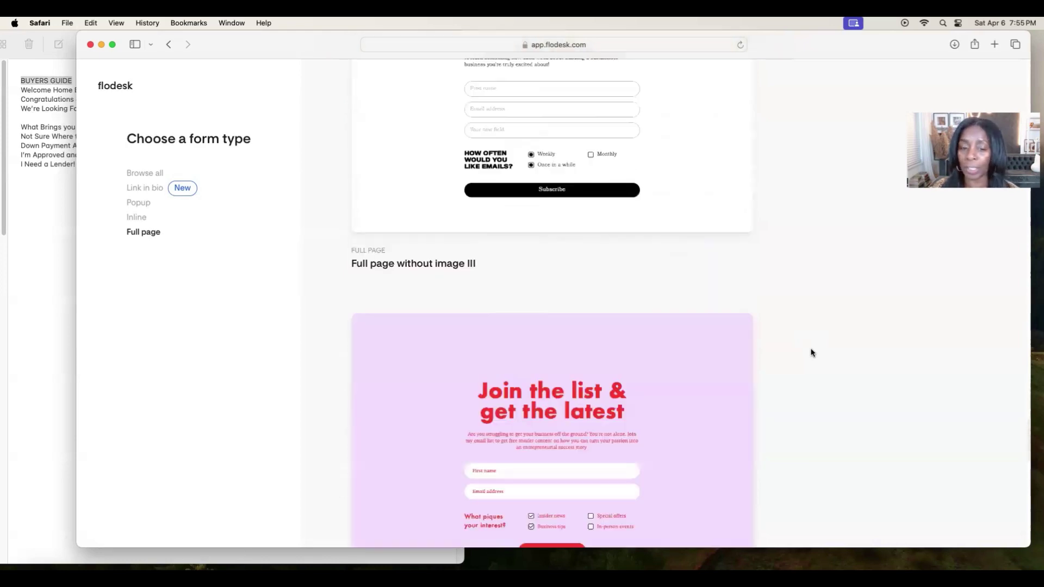
scroll(811, 353, down, 18)
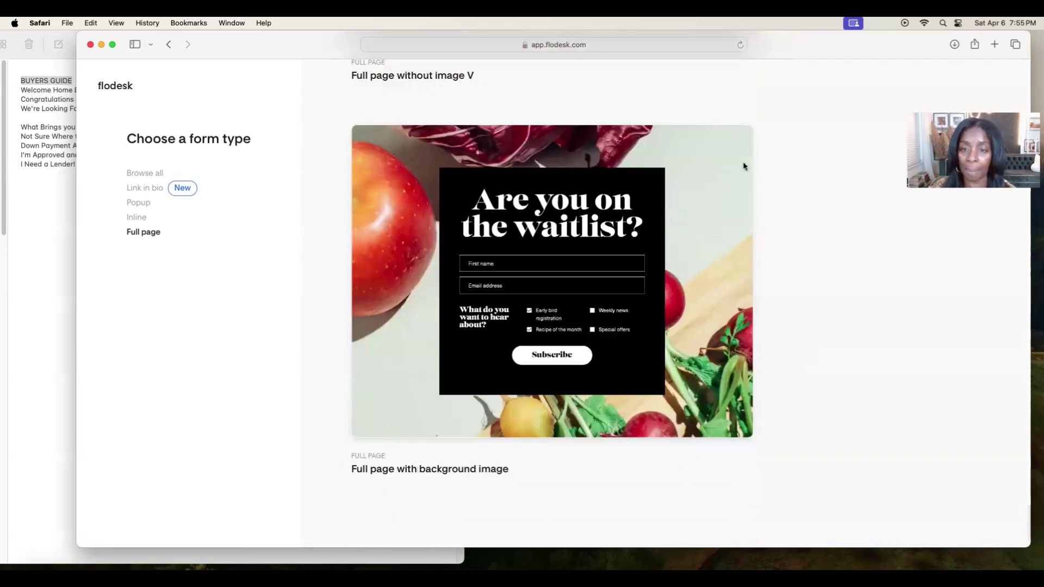
scroll(829, 289, up, 20)
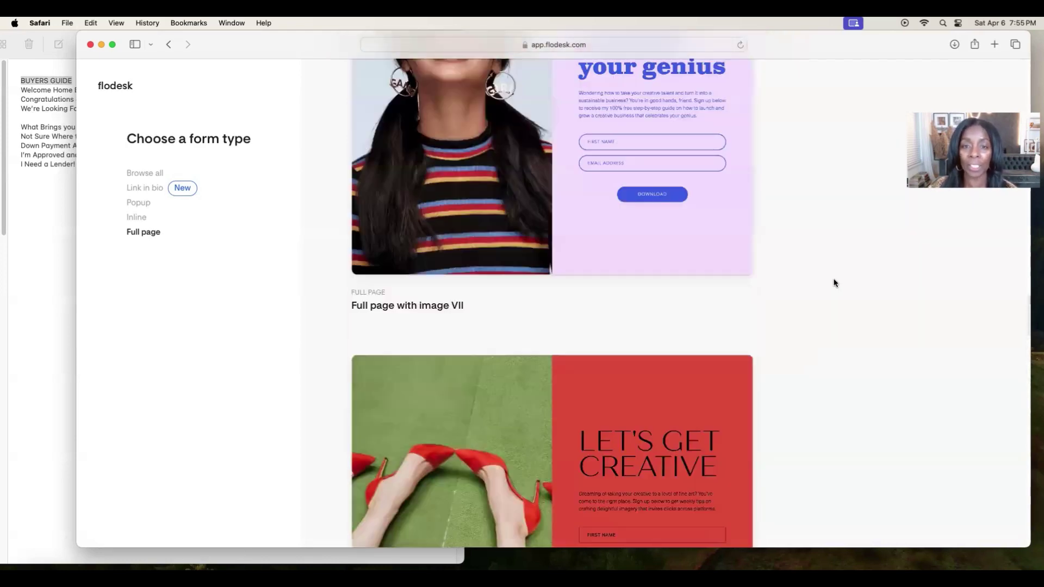
scroll(834, 280, down, 15)
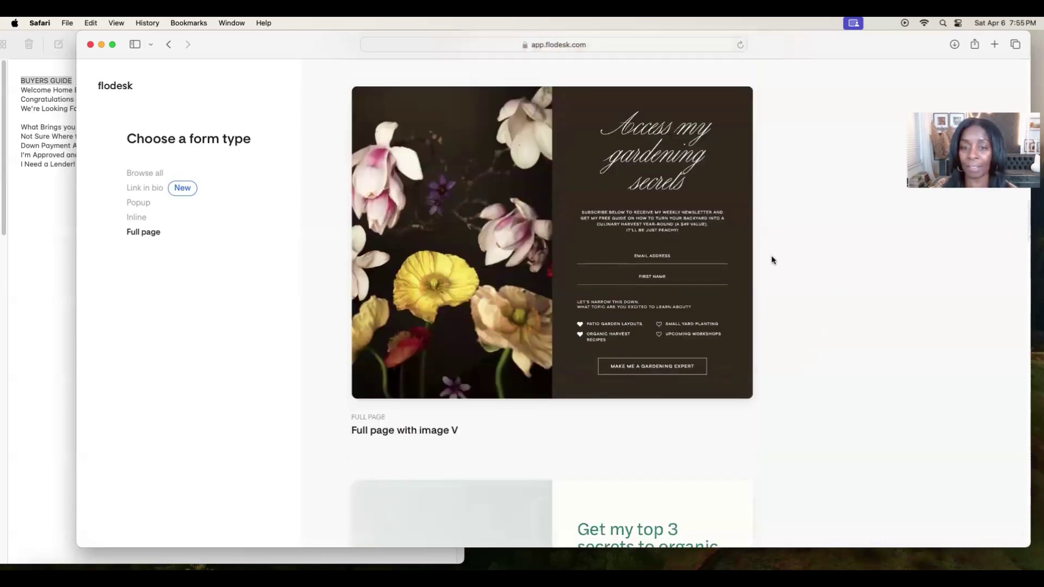
mouse_move(567, 246)
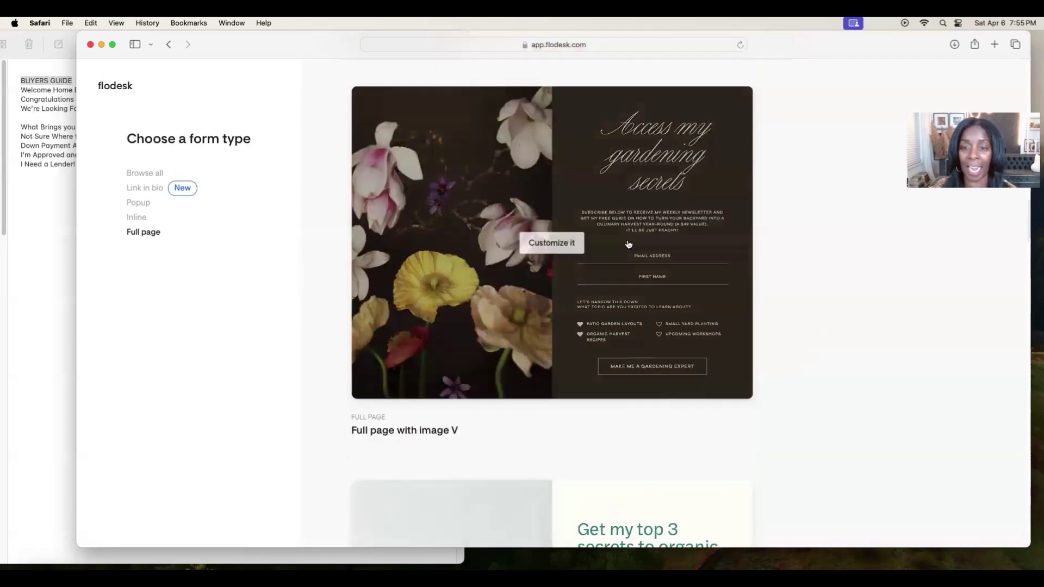
Customize the 'Full page with image V' template so signups join the BUYERS GUIDE segment.
click(568, 248)
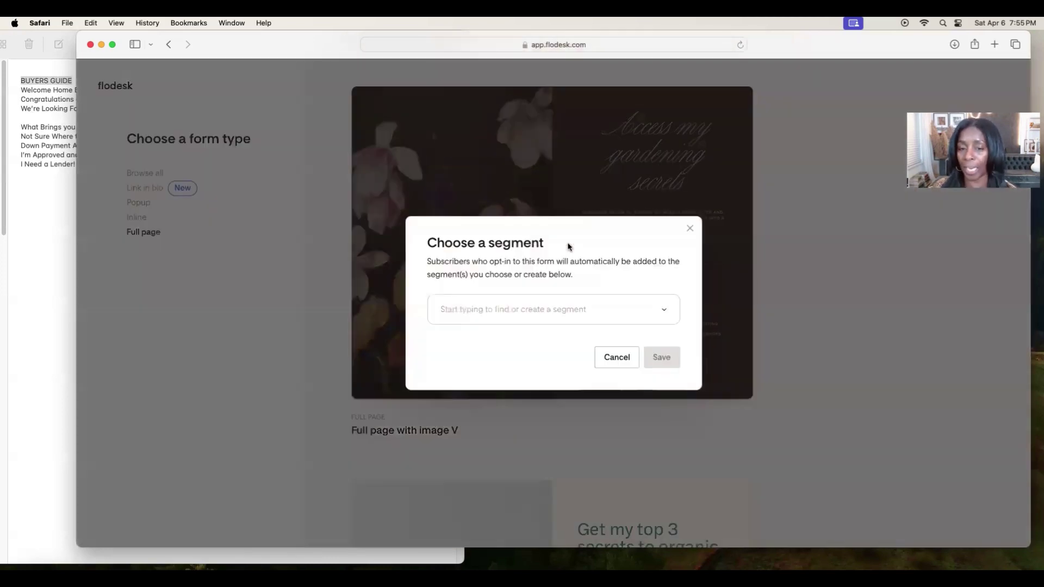
click(689, 228)
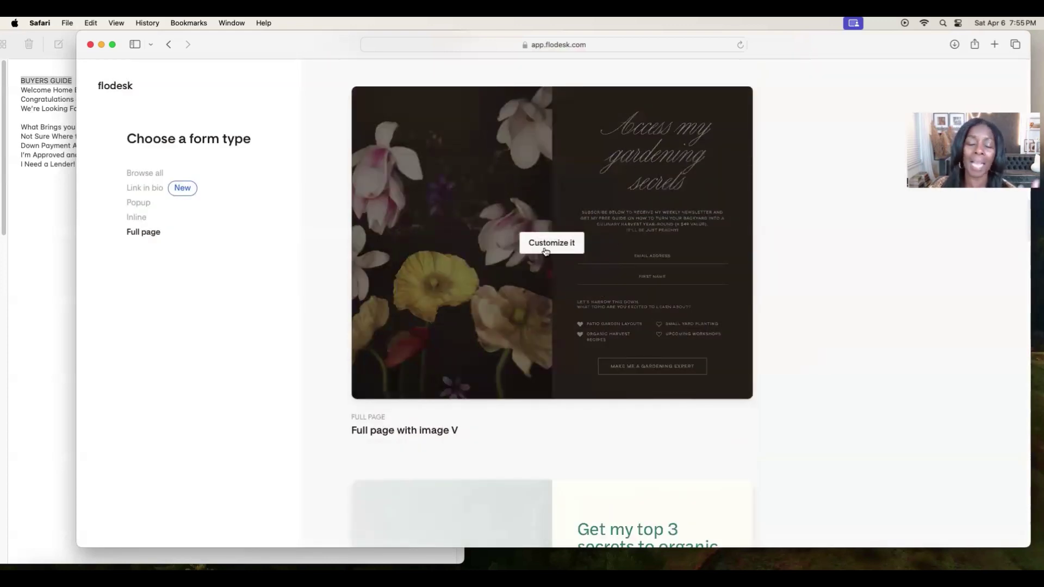
scroll(799, 272, up, 6)
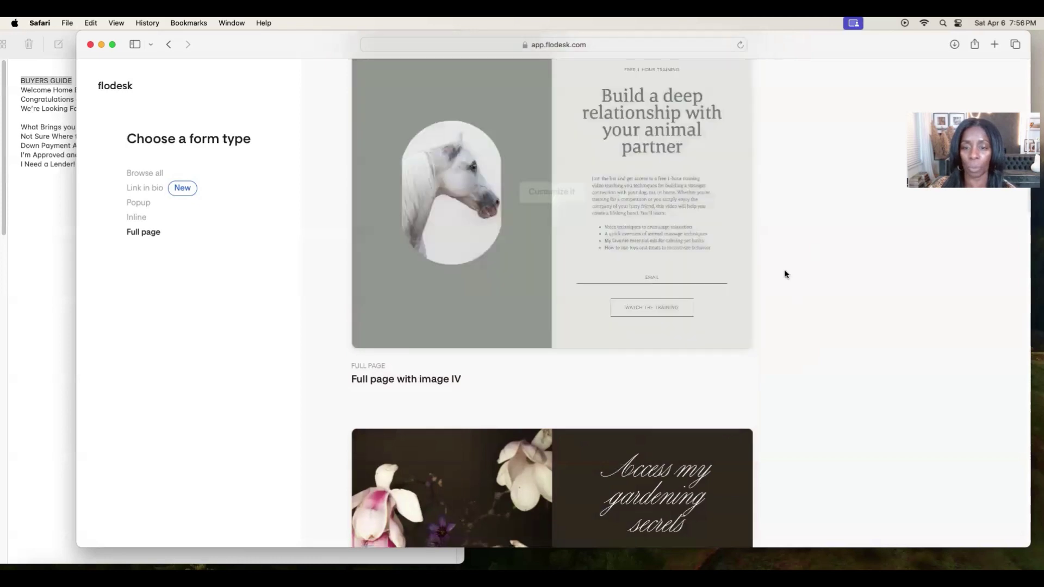
scroll(785, 273, down, 6)
click(557, 221)
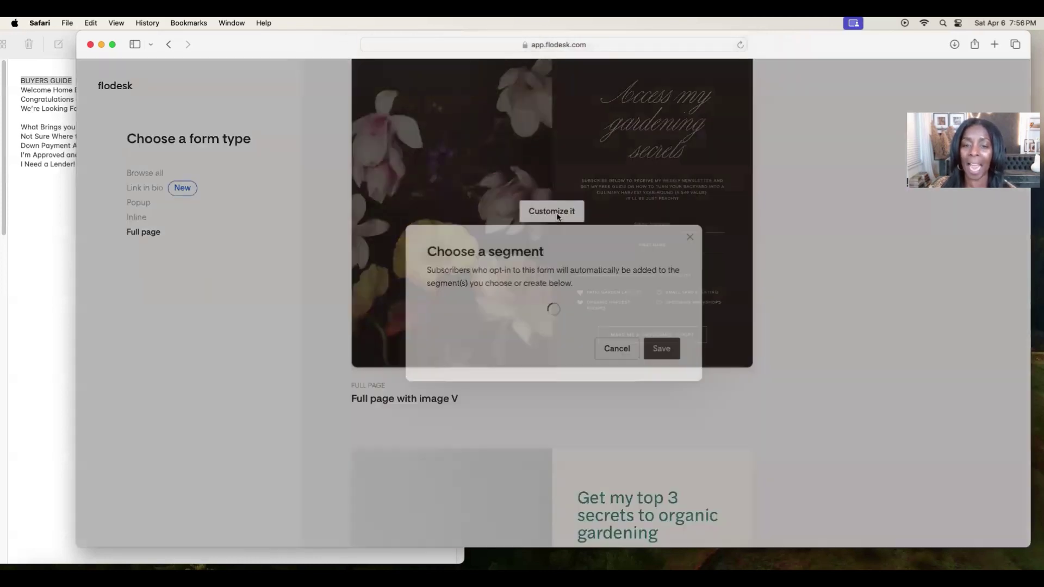
click(506, 310)
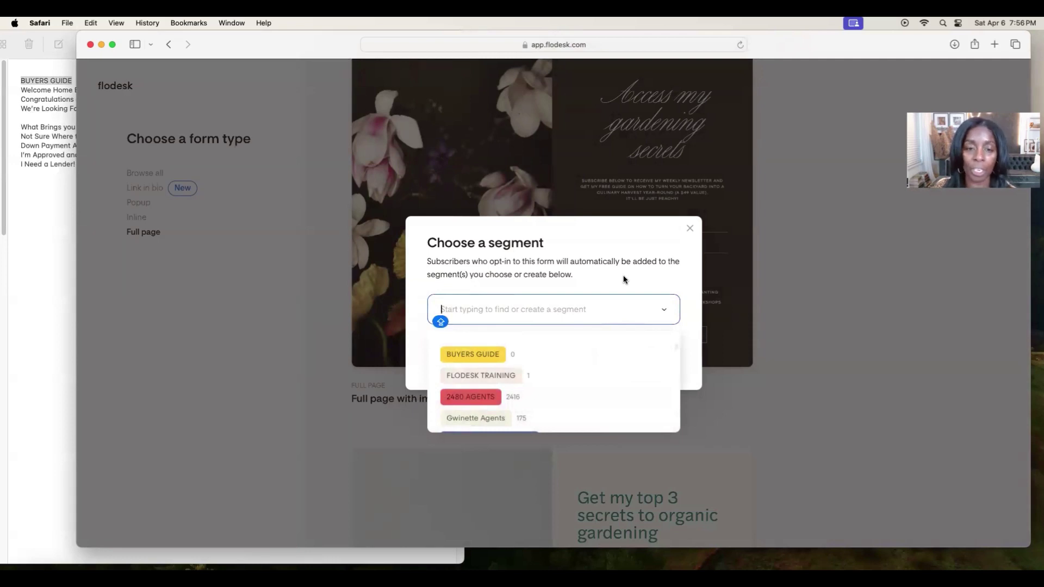
click(480, 354)
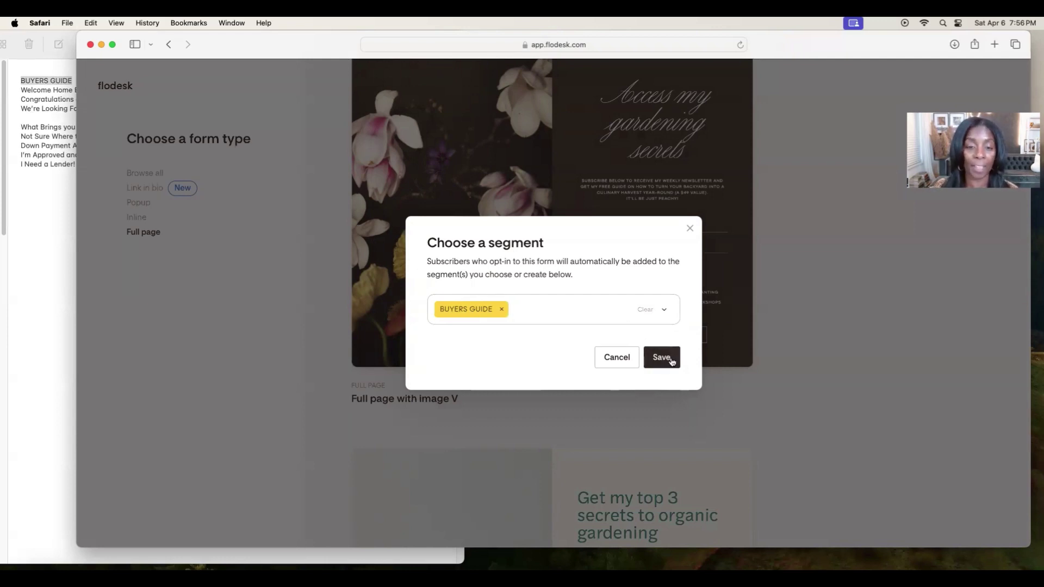
click(672, 361)
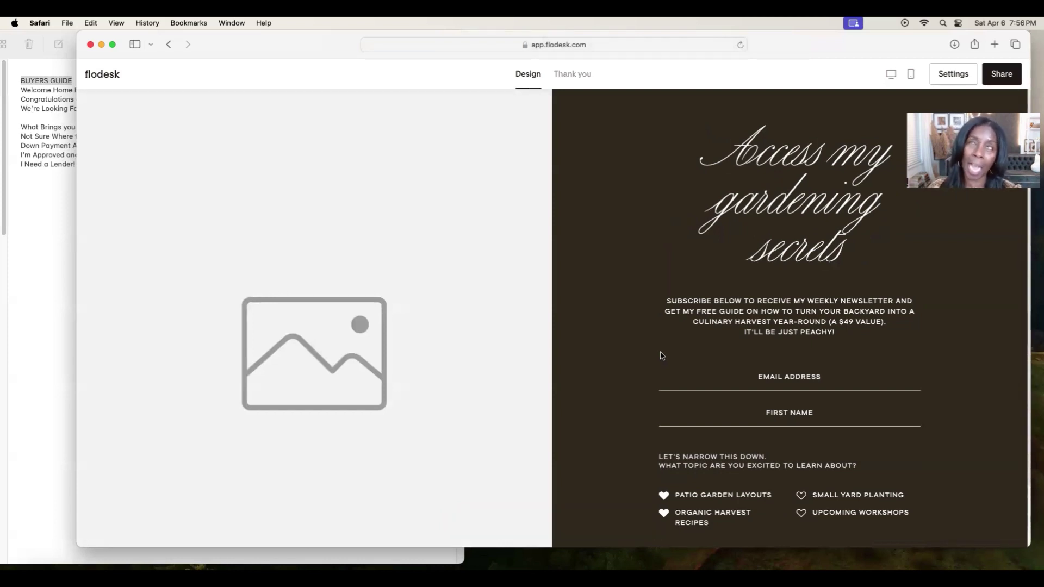
Replace the form heading with 'Welcome Home Buyer of 2024', copied from the Buyers Guide note.
click(703, 357)
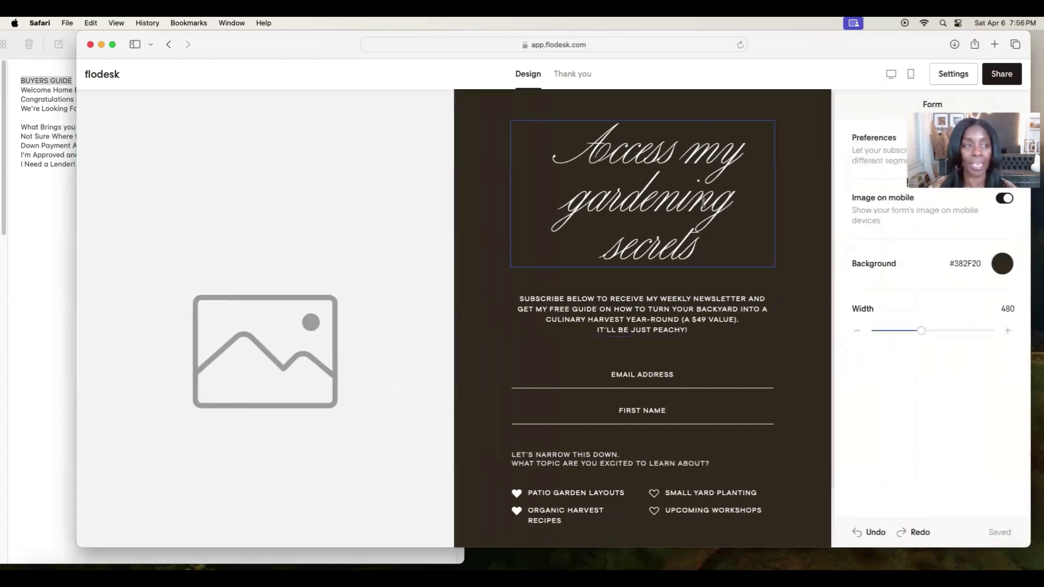
click(21, 93)
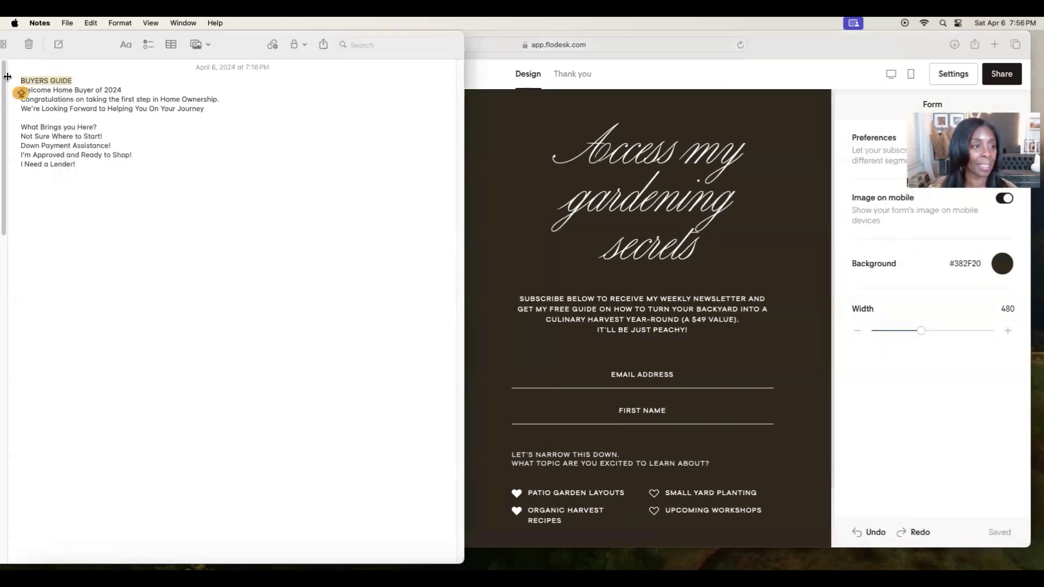
triple_click(134, 89)
click(91, 23)
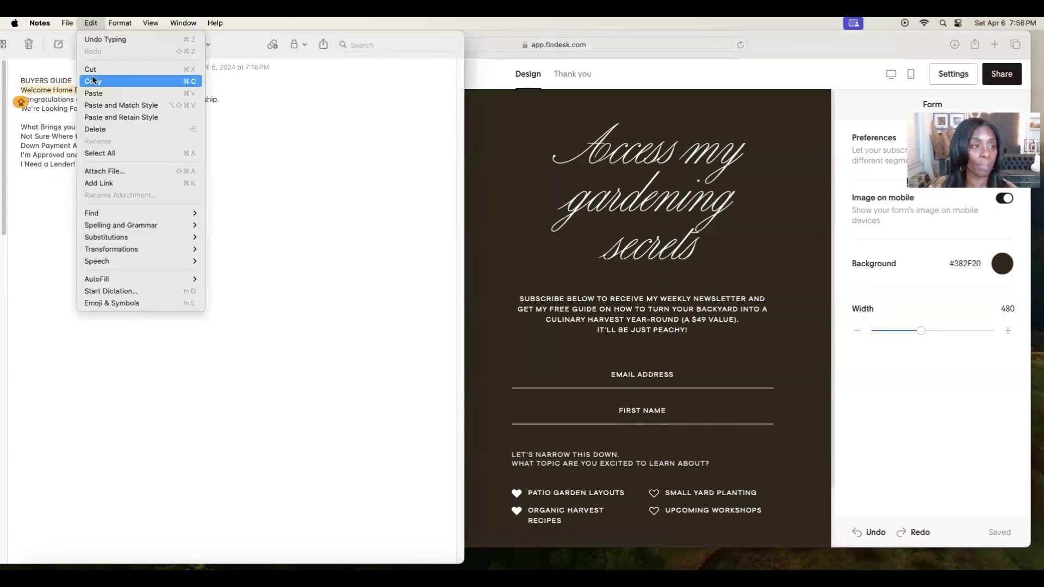
click(93, 81)
click(638, 174)
double_click(638, 174)
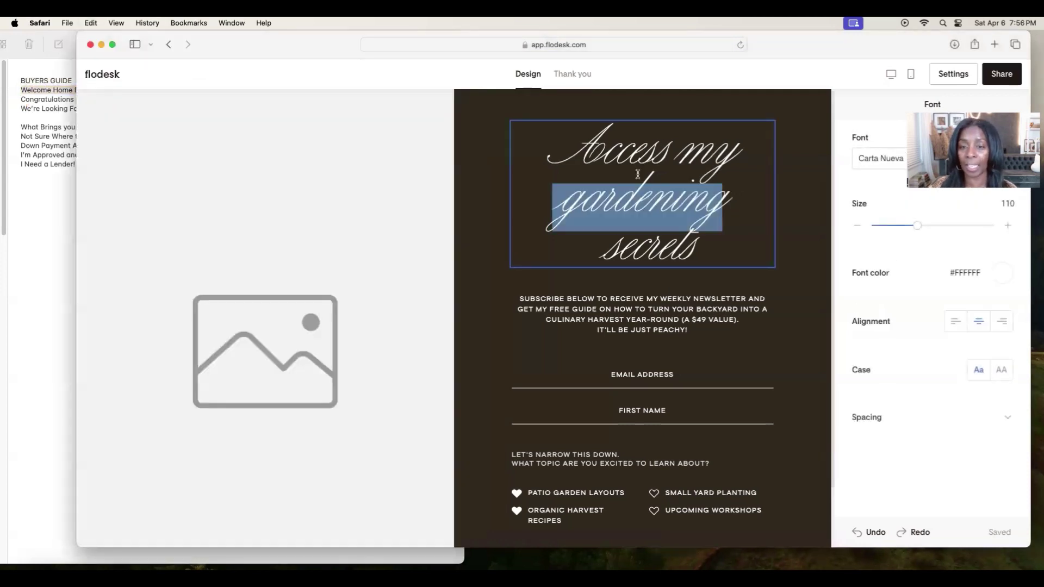
key(super+a)
key(super+v)
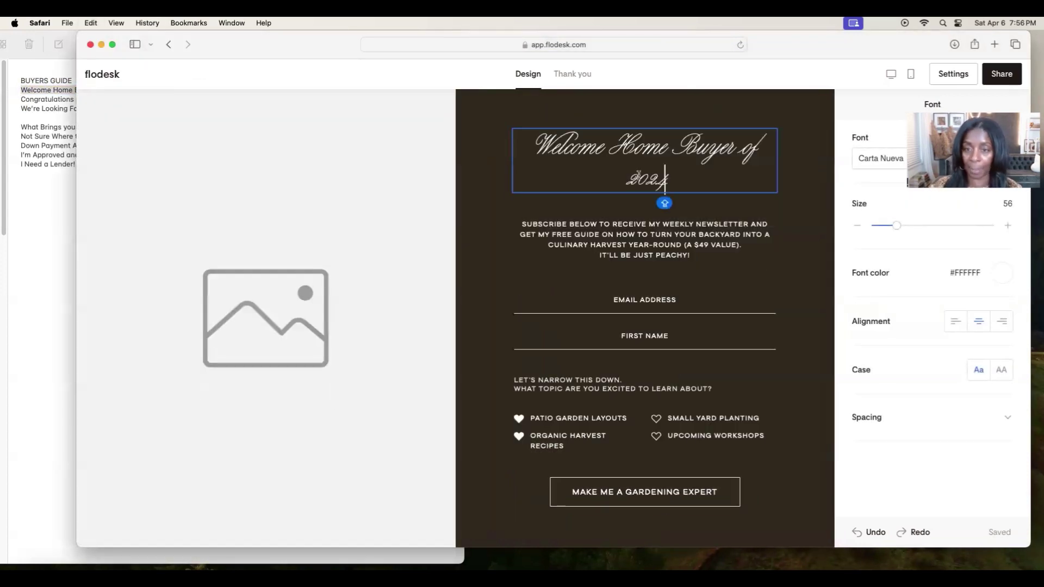
Set the heading font to PPEditorialNew at Ultralight weight.
click(886, 159)
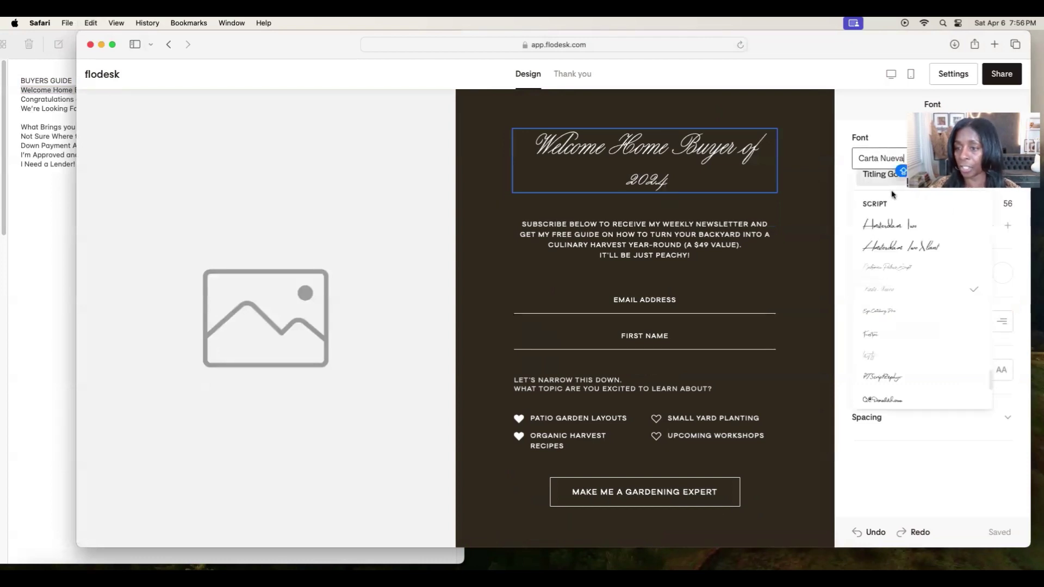
scroll(902, 245, up, 10)
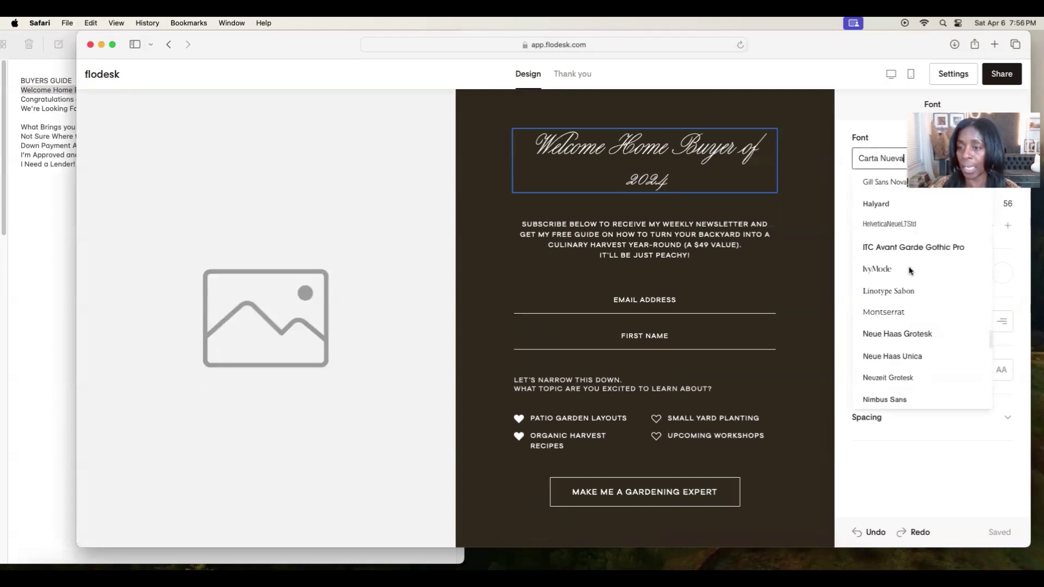
scroll(910, 270, up, 2)
click(892, 247)
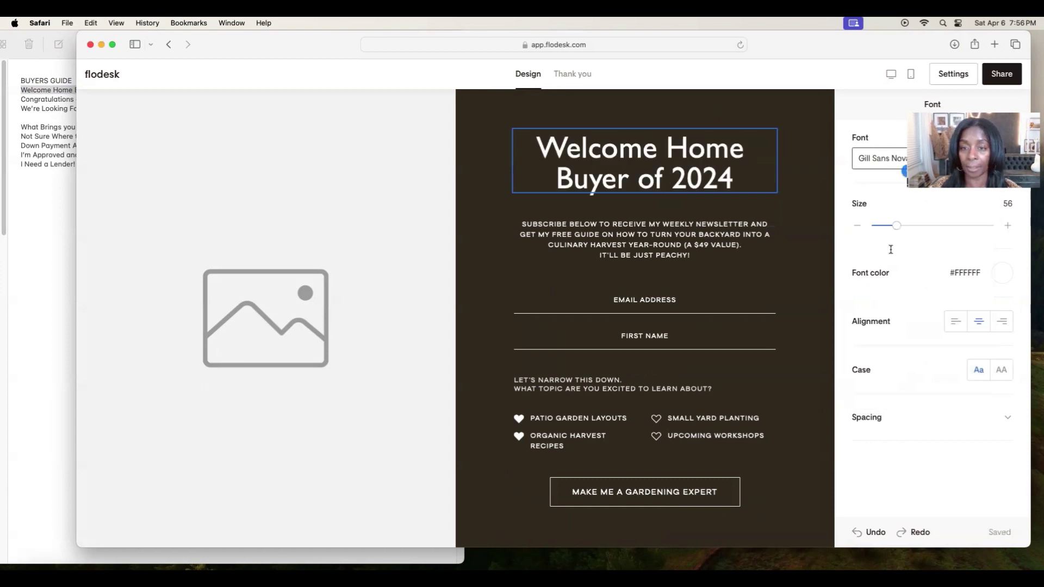
click(880, 159)
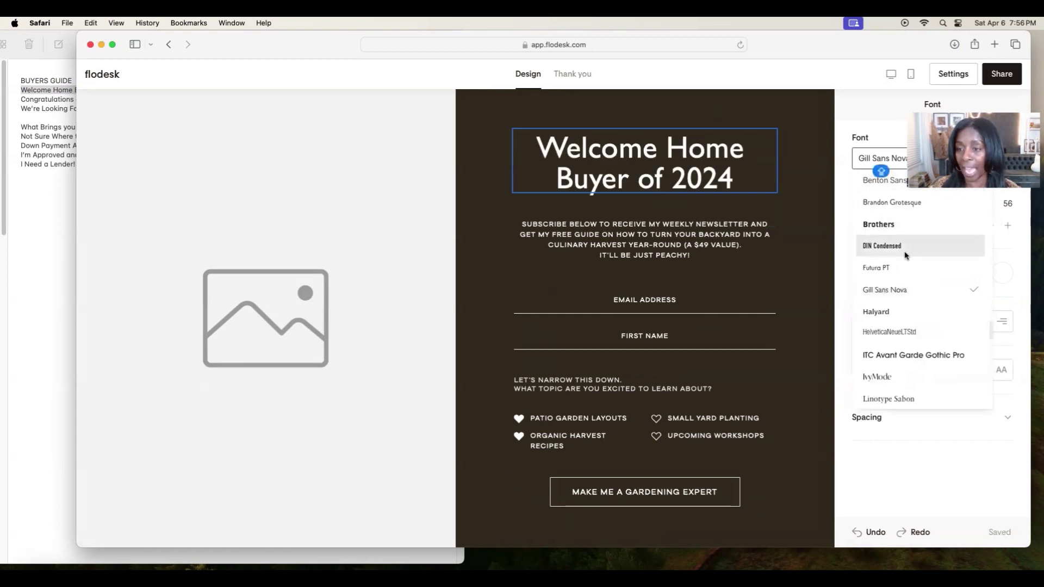
scroll(905, 258, down, 10)
click(875, 197)
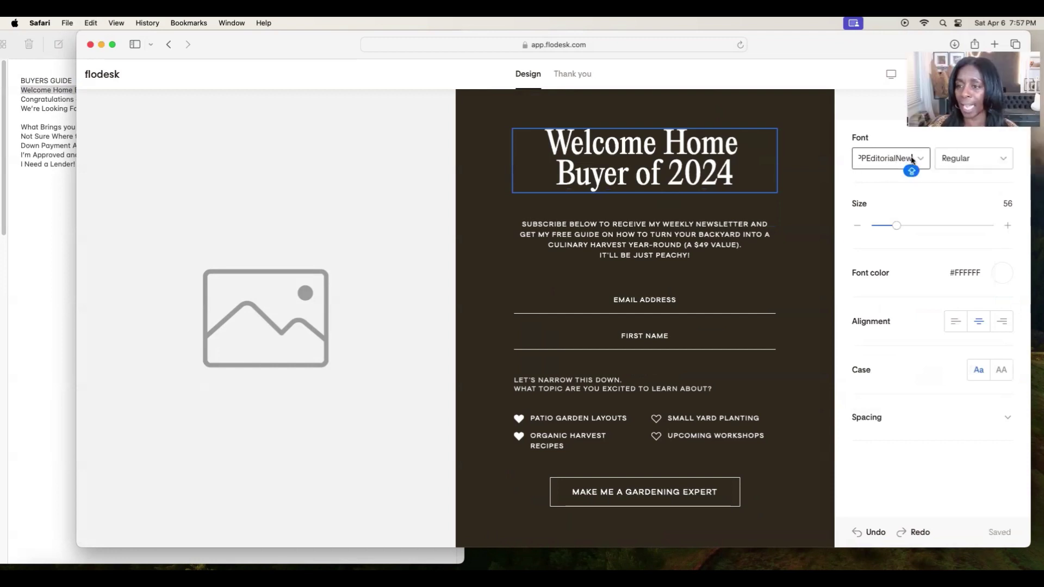
click(957, 158)
click(960, 187)
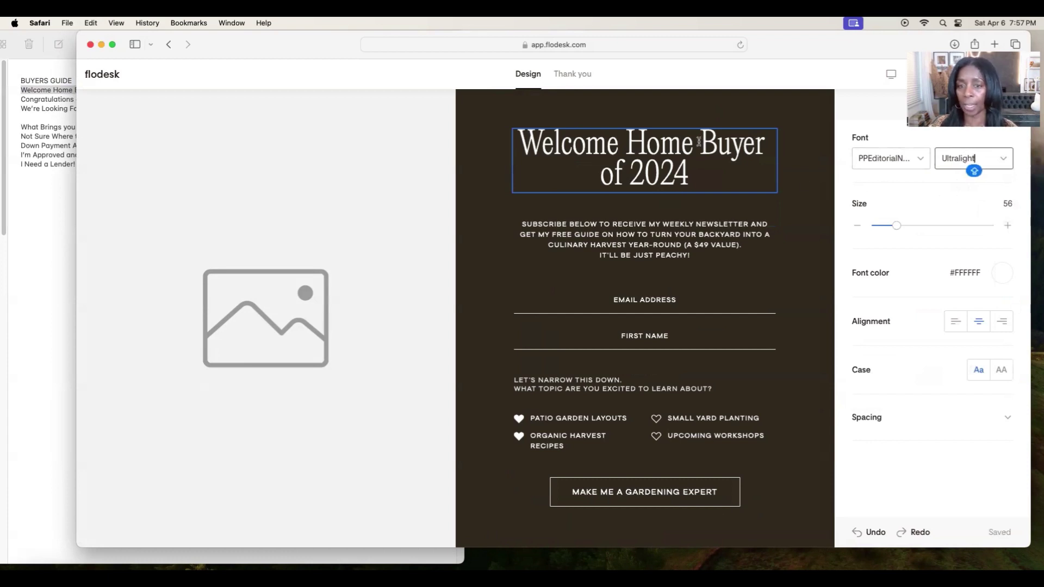
Break the heading onto a new line after 'Welcome Home'.
click(699, 143)
key(Return)
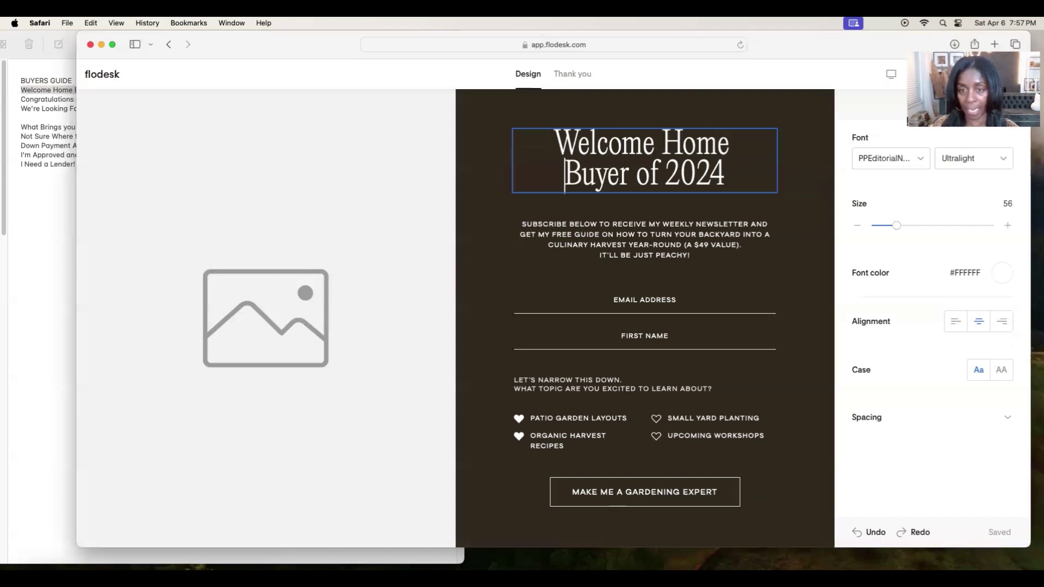
click(801, 217)
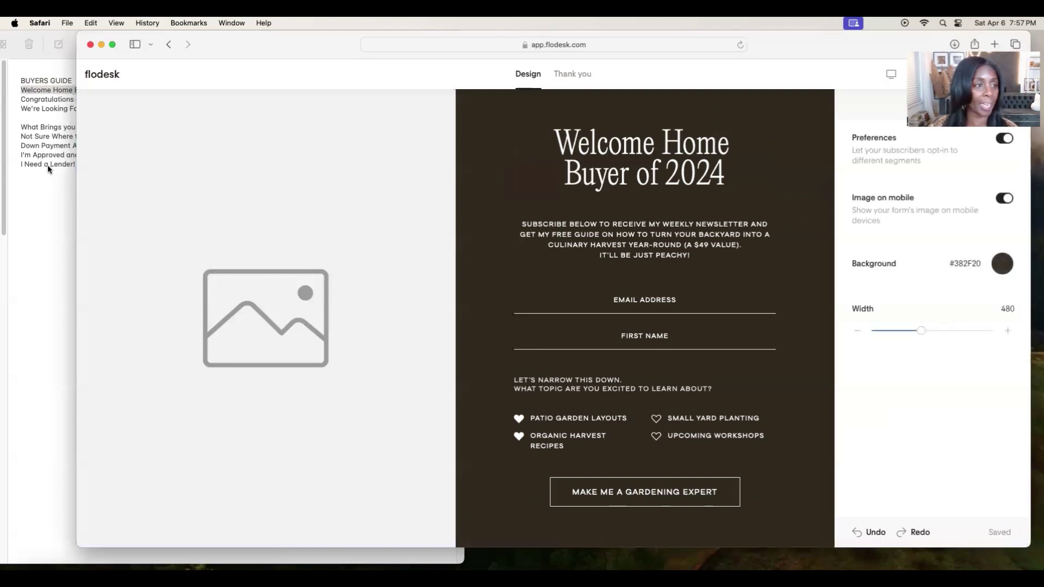
Replace the subscribe text with the Congratulations paragraph copied from the Buyers Guide note.
click(17, 82)
triple_click(209, 100)
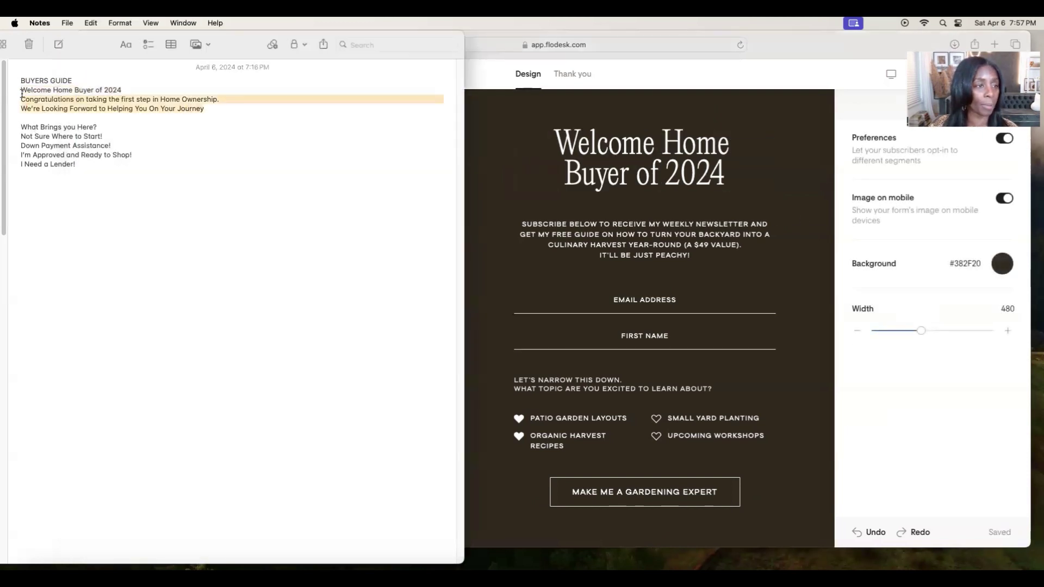
click(83, 25)
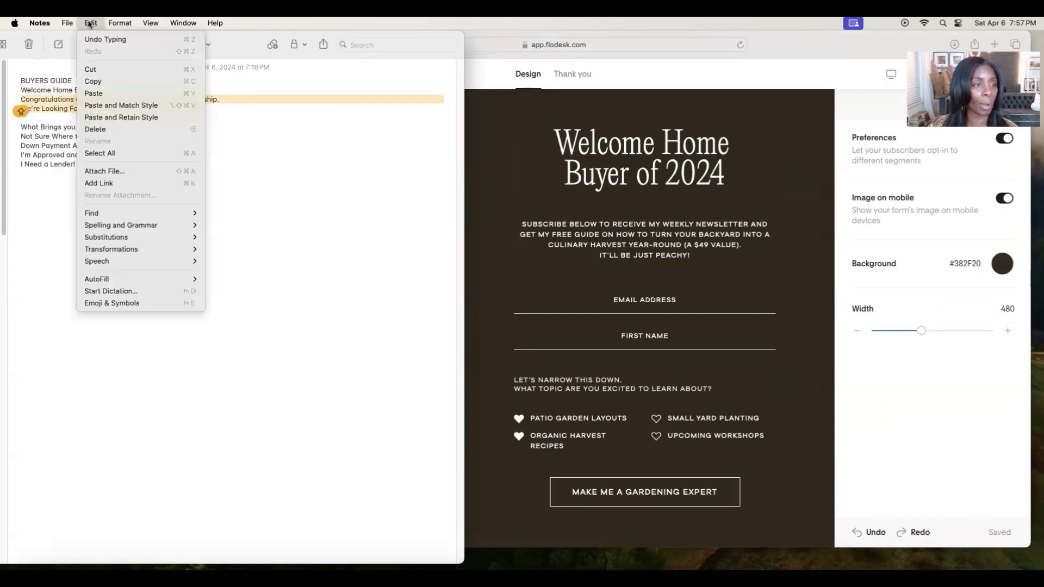
click(104, 77)
triple_click(584, 245)
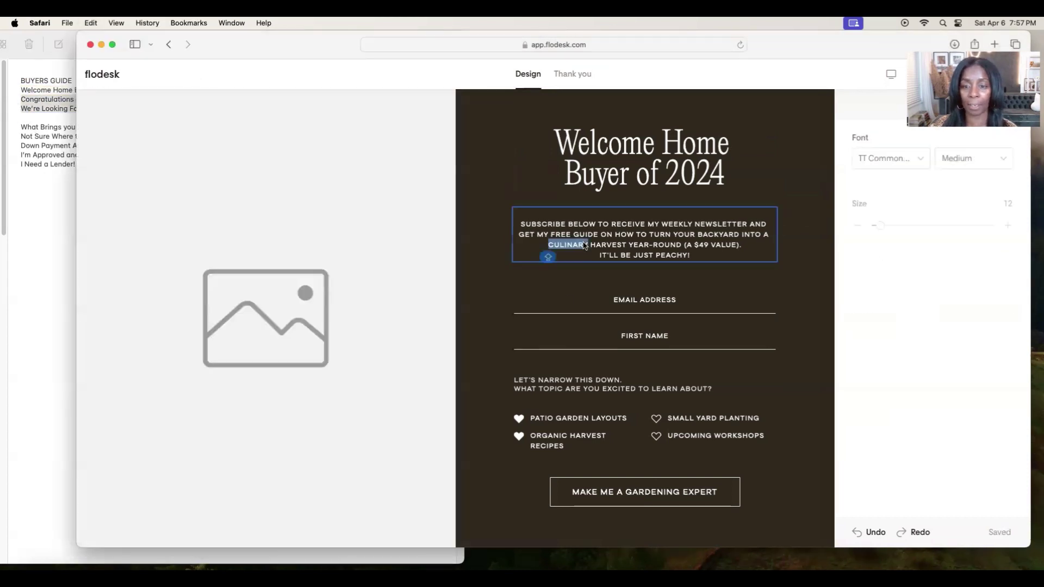
key(BackSpace)
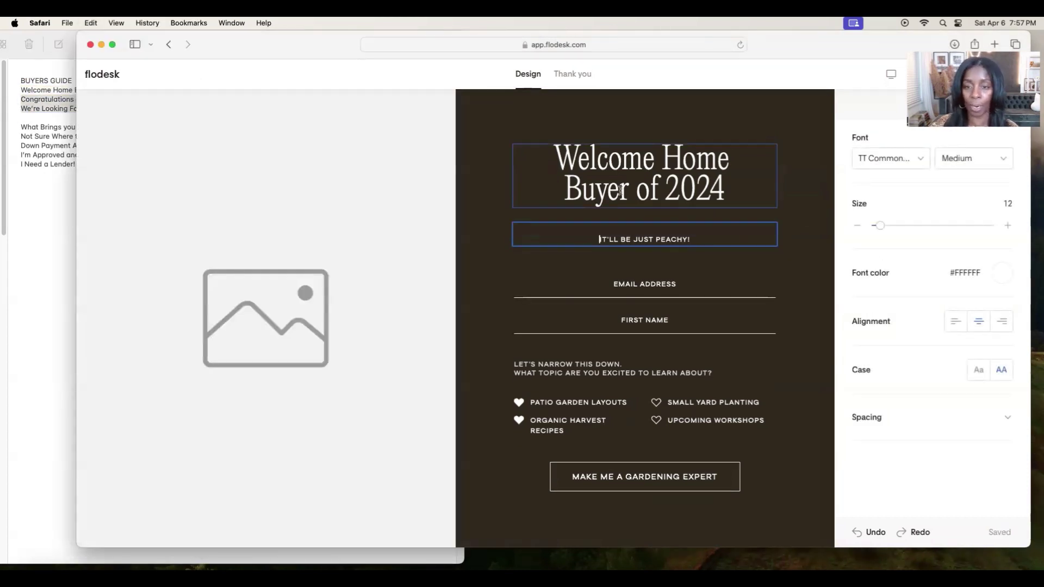
mouse_move(706, 235)
mouse_down()
mouse_move(593, 232)
mouse_move(693, 239)
mouse_up()
click(593, 232)
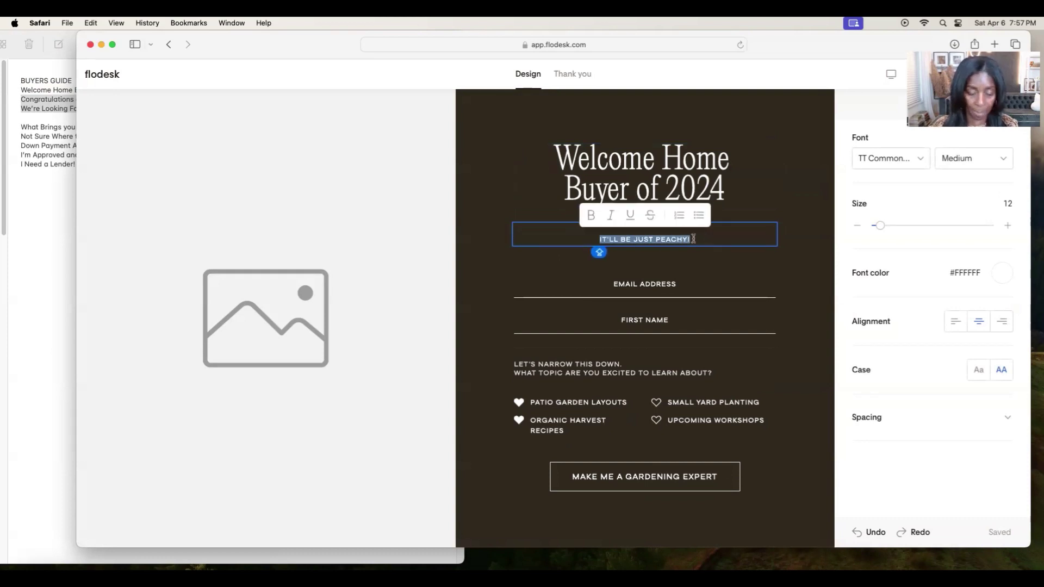
key(super+v)
Tidy the subheading lines, starting a new line at 'FIRST STEP IN HOME OWNERSHIP.'.
click(525, 221)
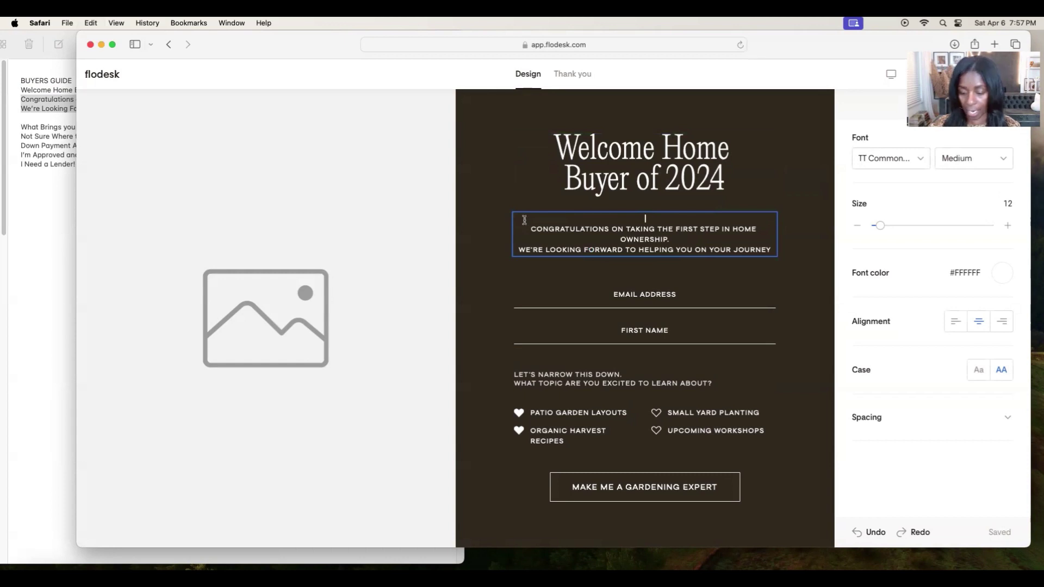
key(Down)
click(531, 228)
key(BackSpace)
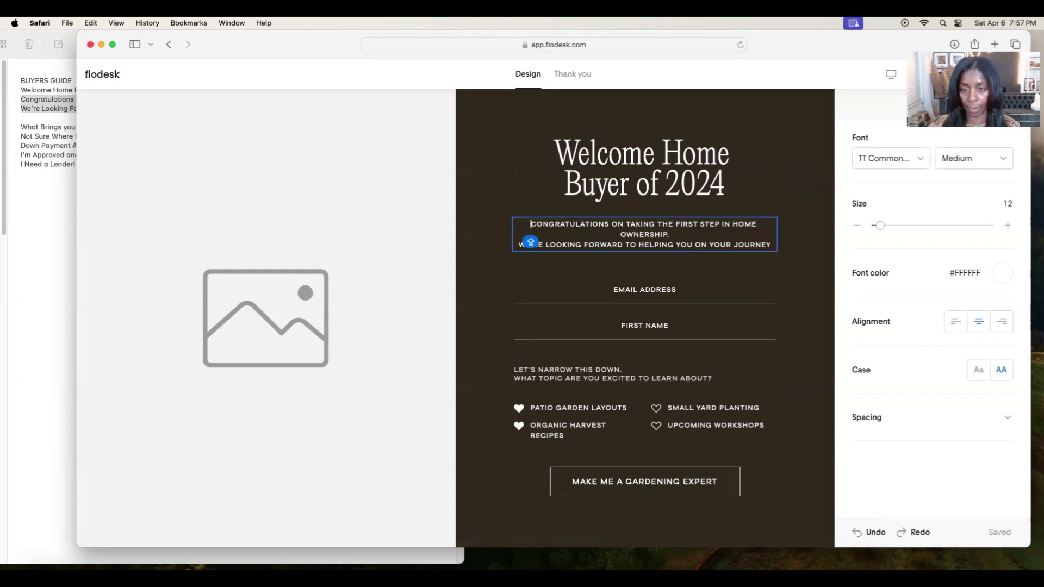
click(675, 223)
key(Return)
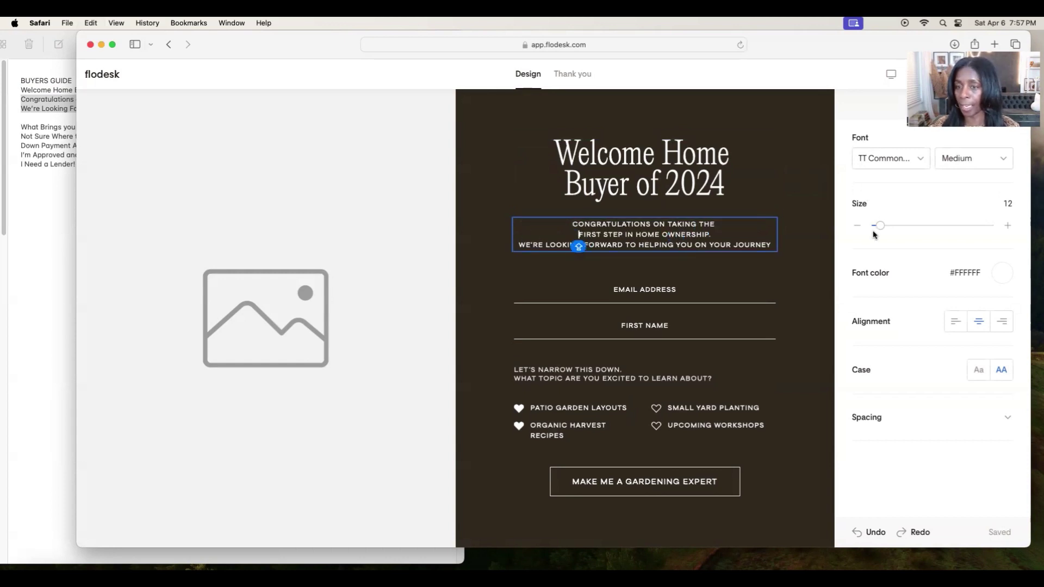
click(803, 145)
Change the form background colour to dark grey #383838.
click(996, 269)
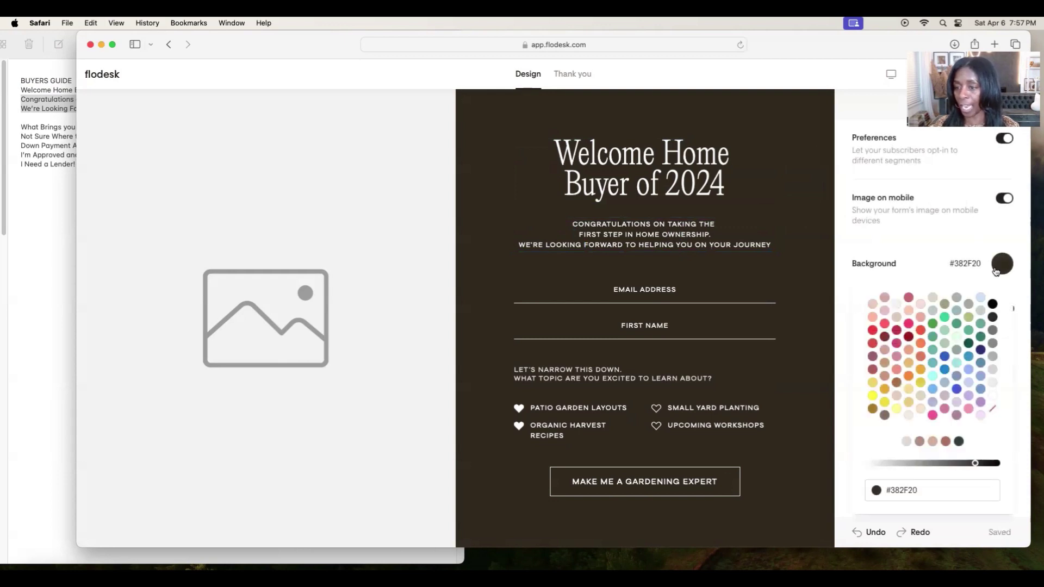
click(992, 318)
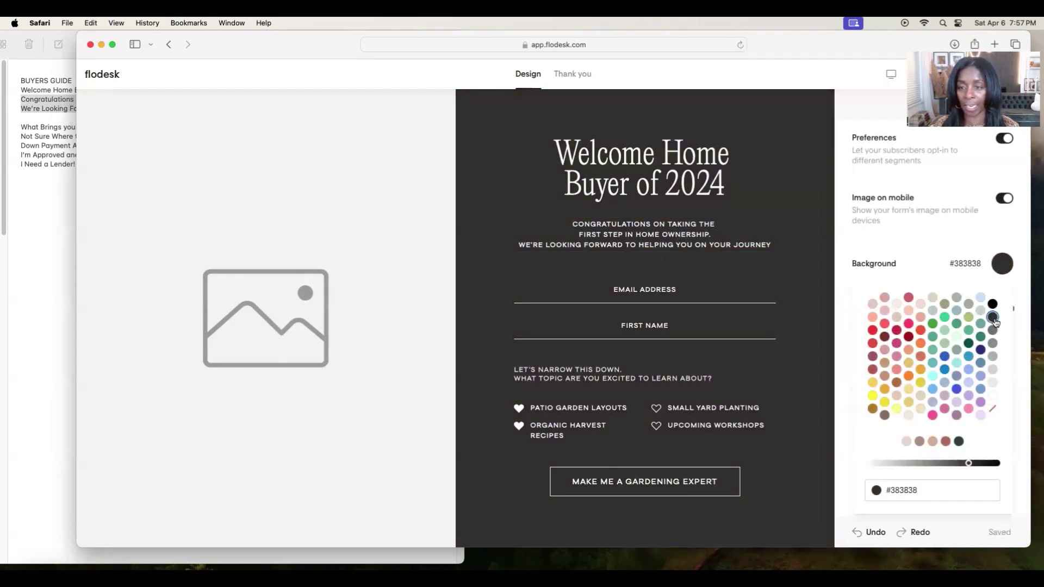
click(666, 298)
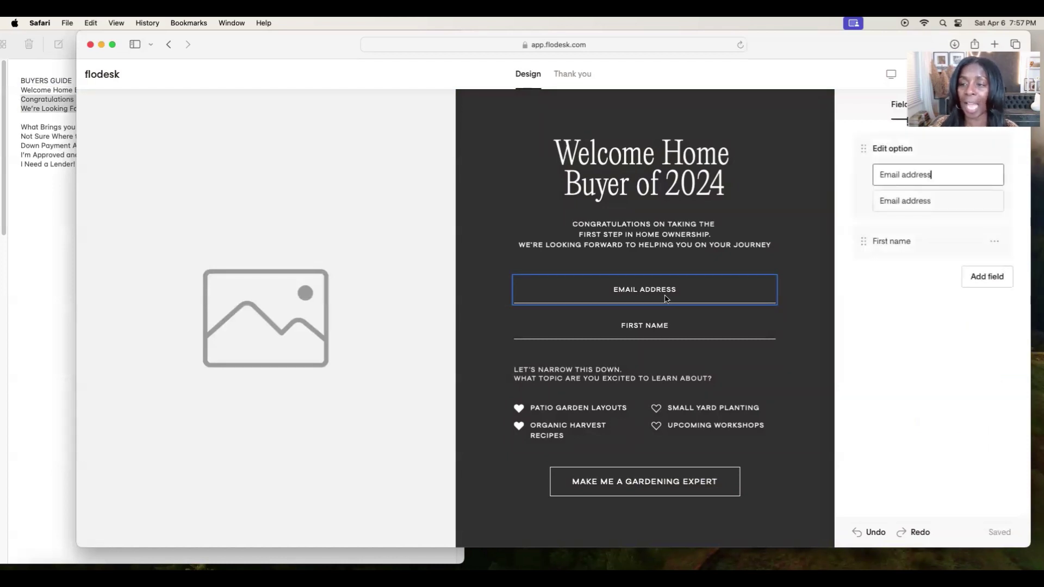
Add a Last Name field to the form.
click(671, 326)
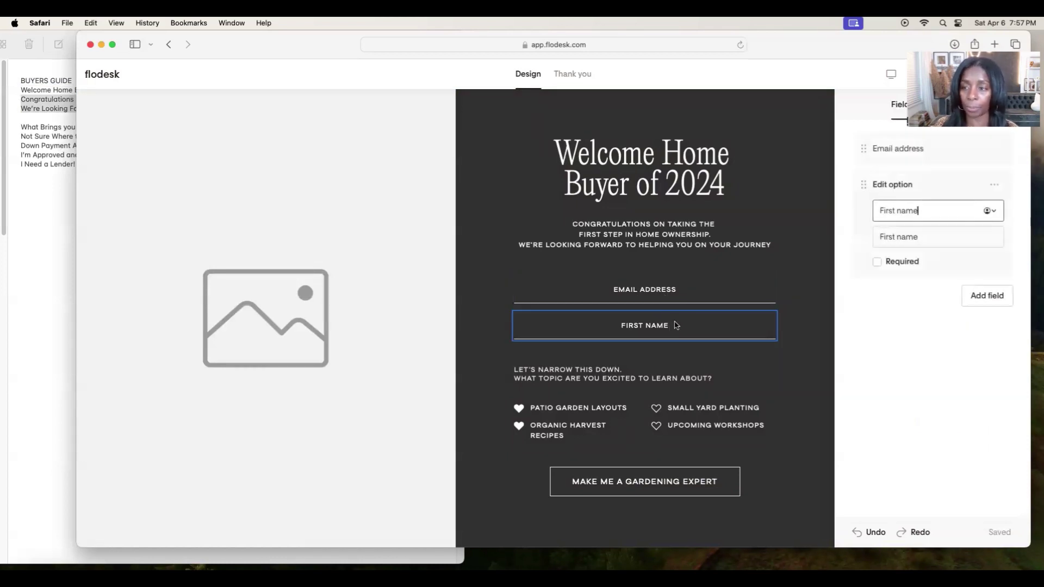
click(665, 287)
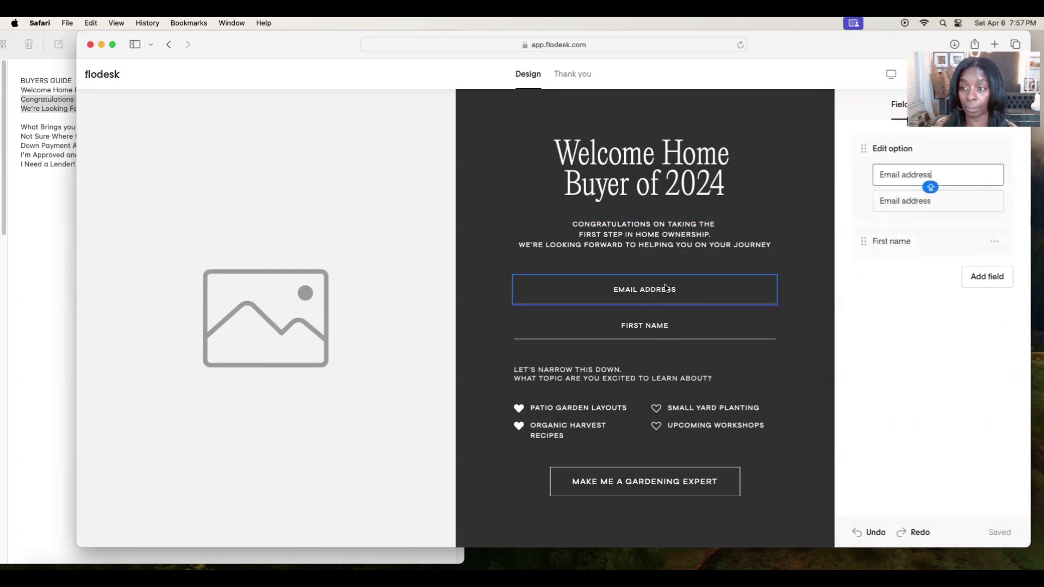
click(663, 326)
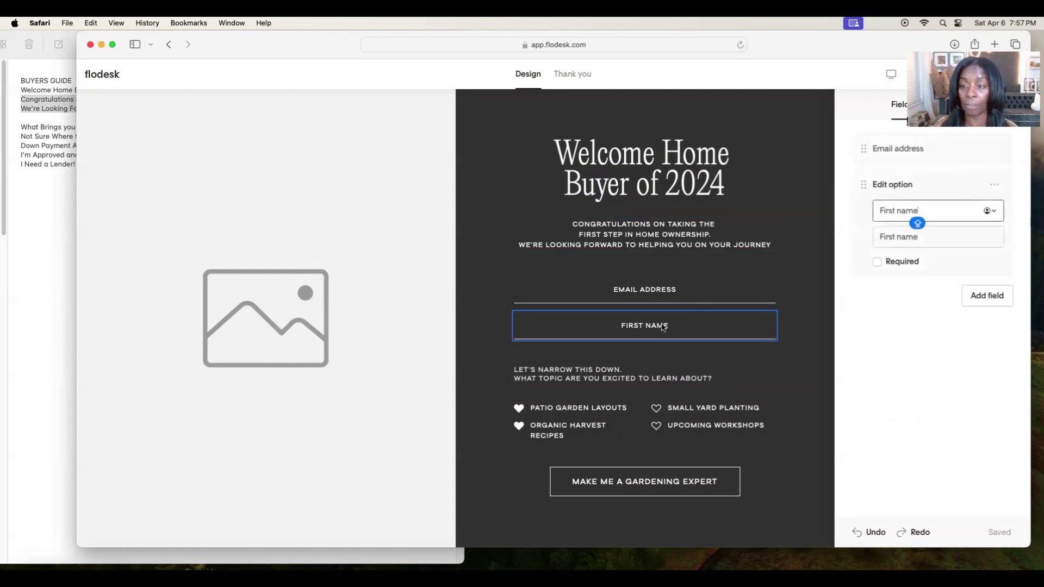
click(970, 297)
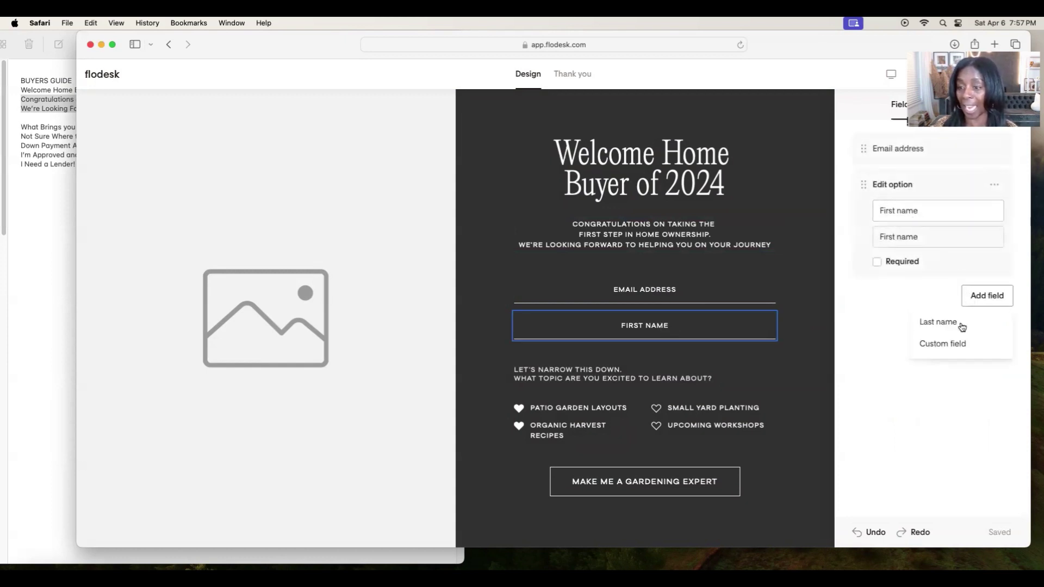
click(956, 328)
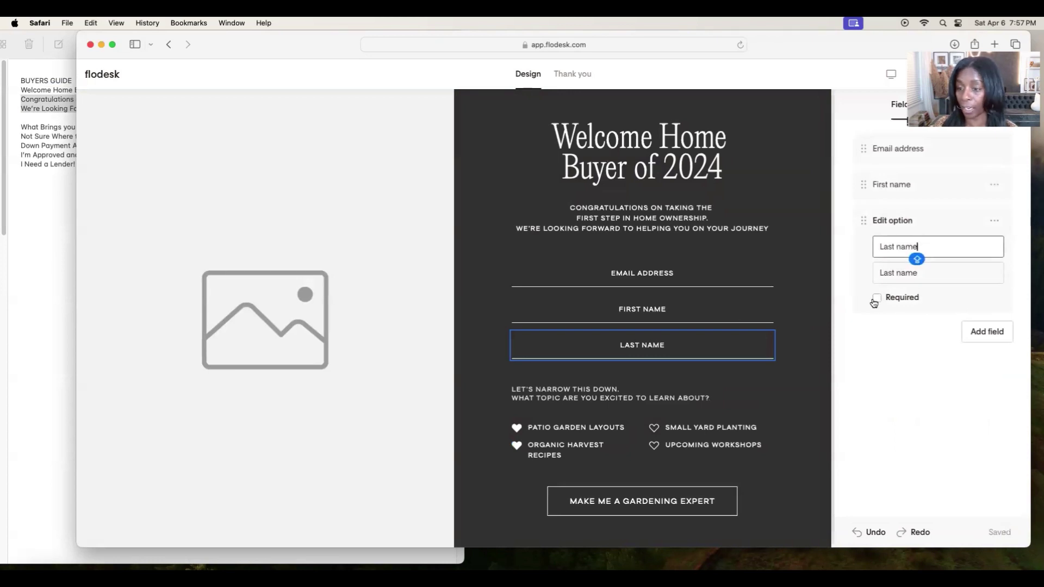
Make First Name required and move Email Address below Last Name.
click(631, 312)
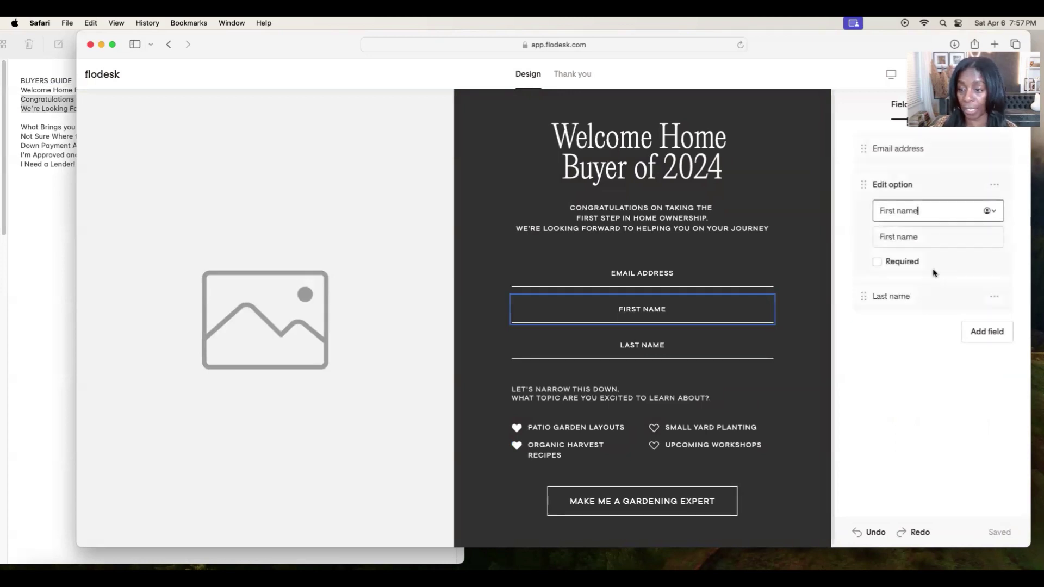
click(876, 262)
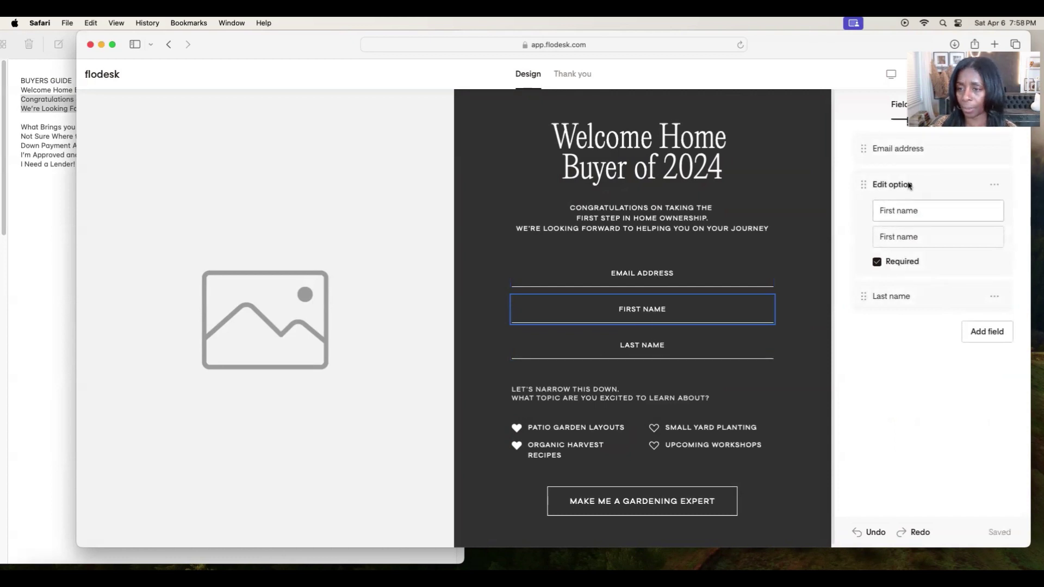
click(914, 150)
drag(863, 148, 875, 289)
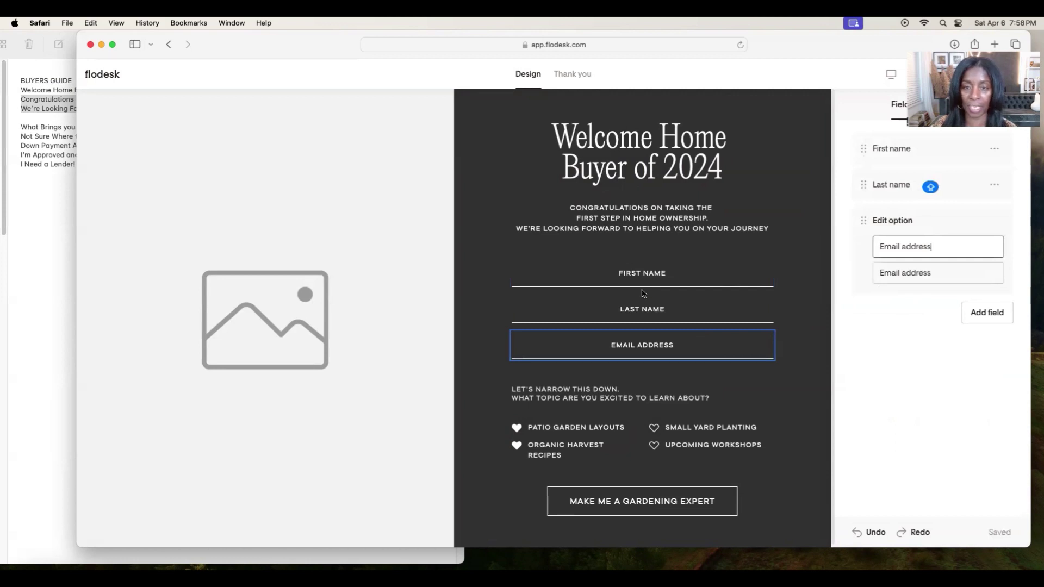
click(25, 204)
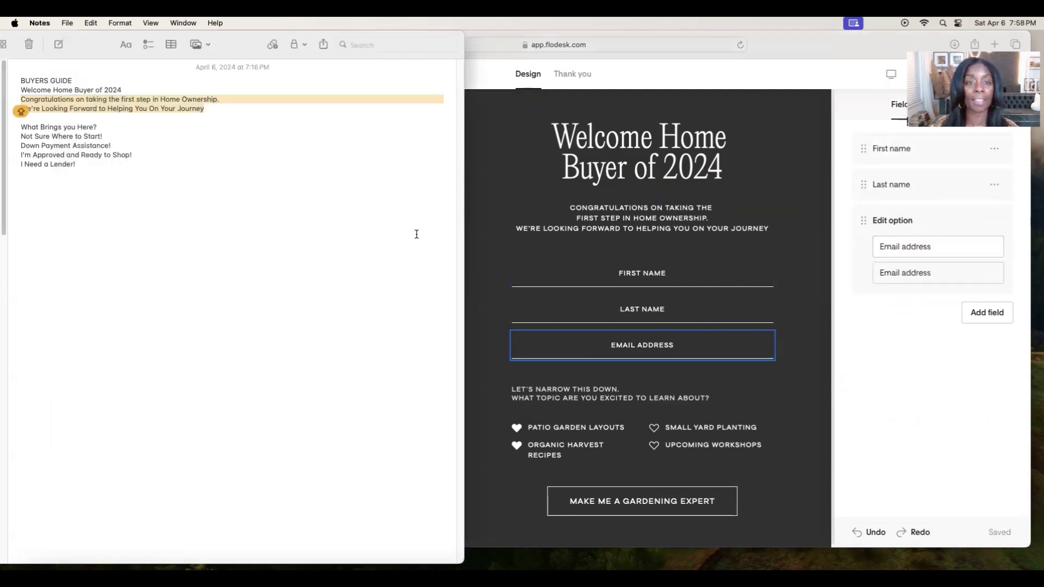
key(super+Tab)
click(292, 277)
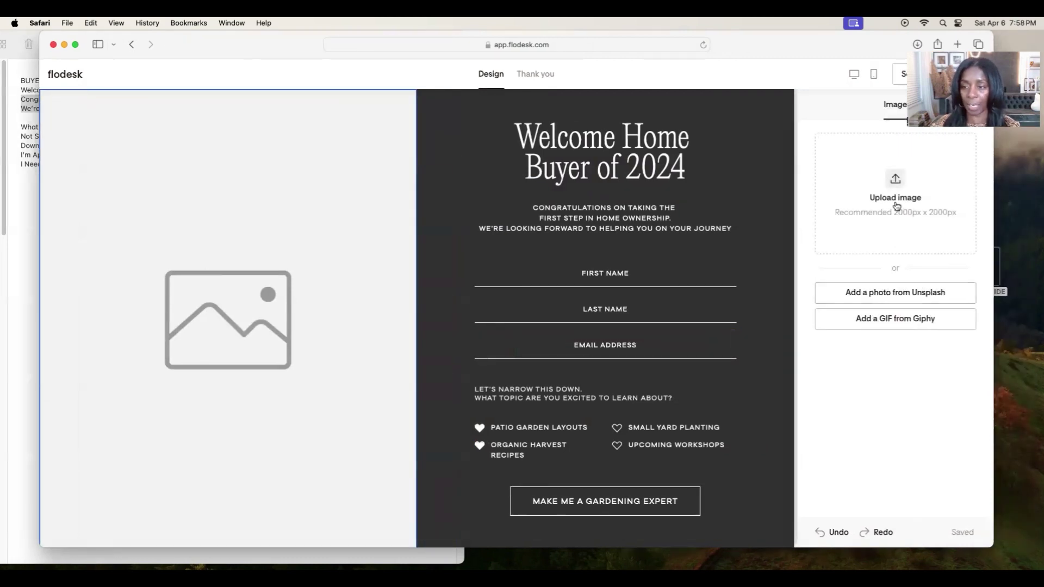
Upload the BUYERS GUIDE image as the form image, then remove it and open Unsplash search.
click(893, 187)
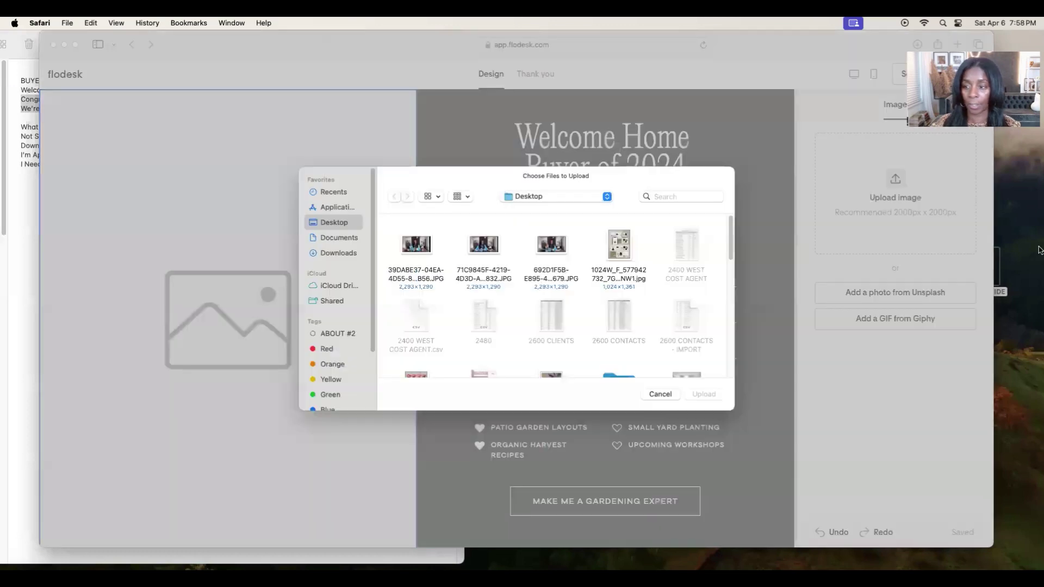
click(995, 269)
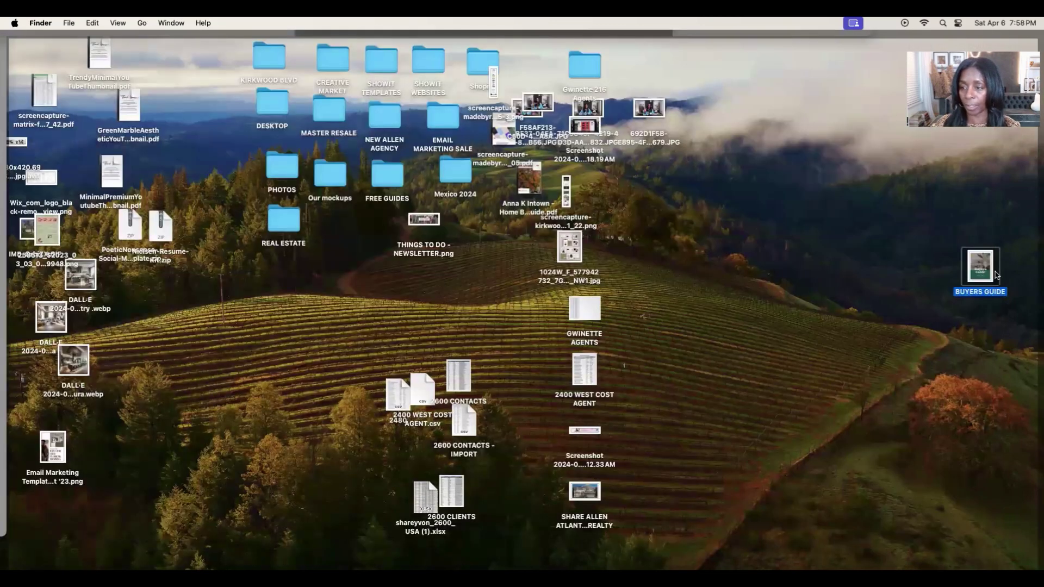
drag(996, 275, 585, 295)
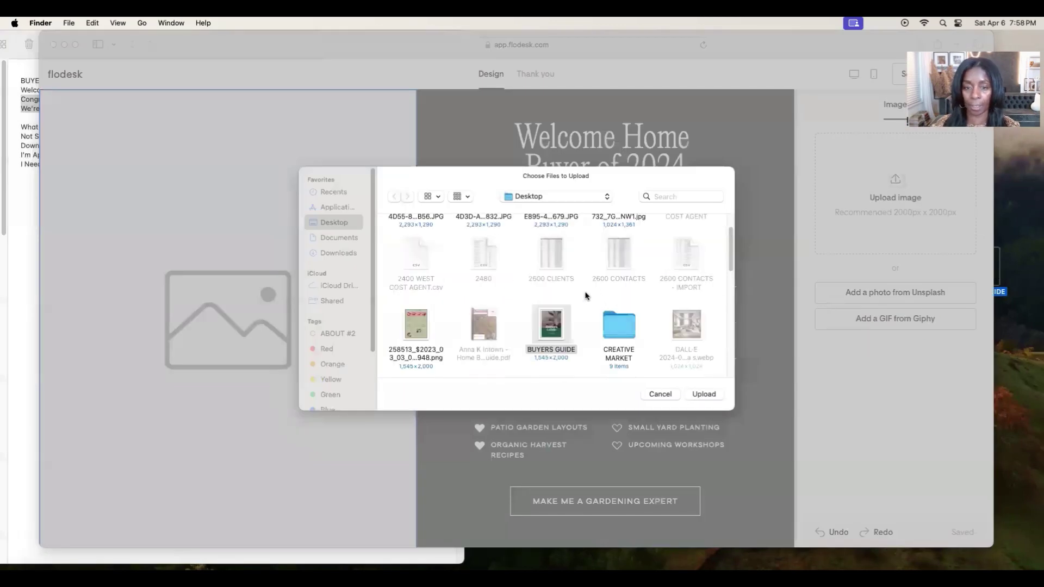
click(705, 394)
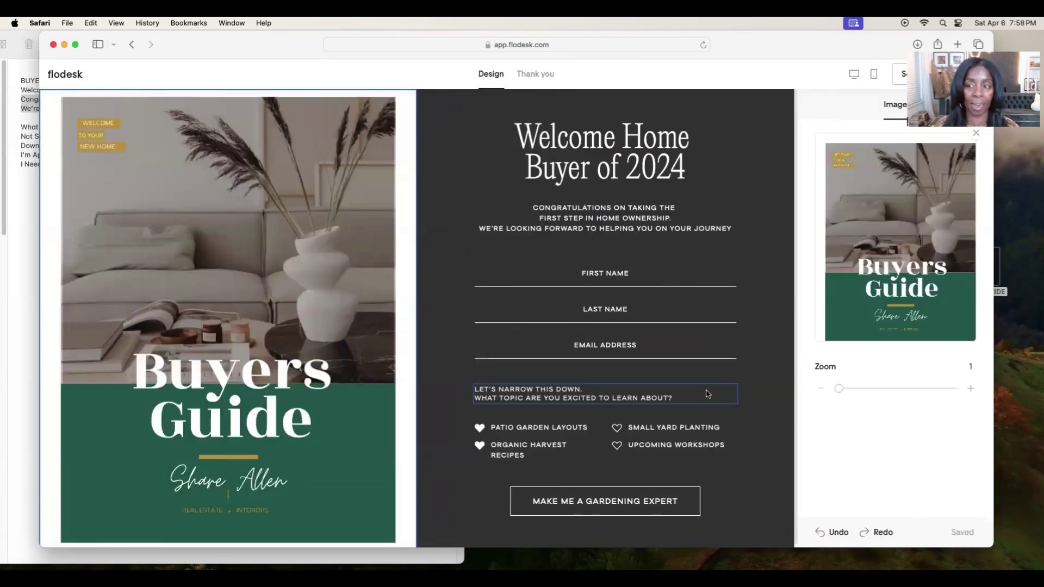
click(976, 137)
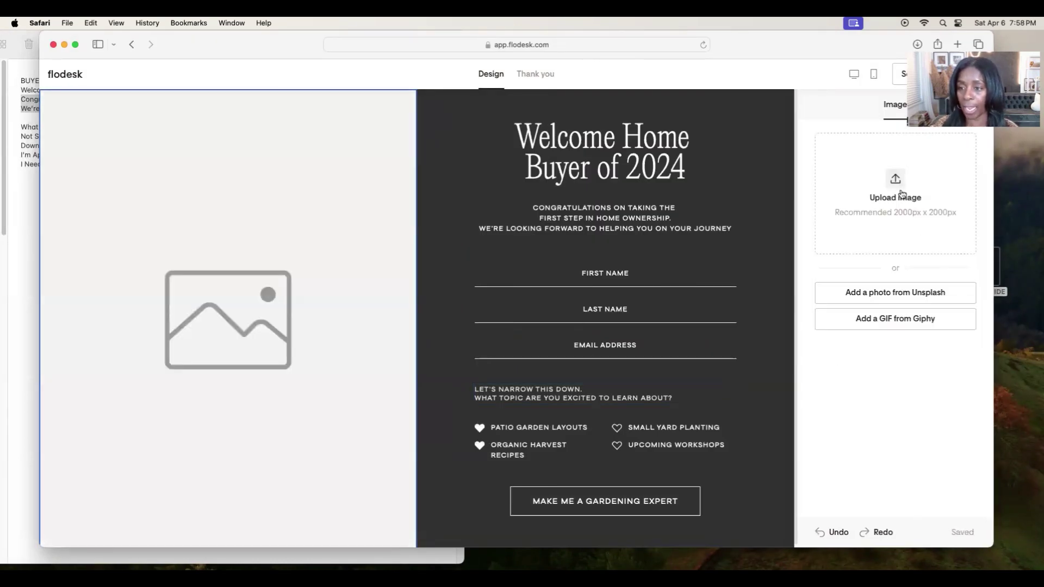
click(894, 292)
Search Unsplash for 'REAL ESTATE', use the kitchen dining photo, then remove it again.
click(513, 210)
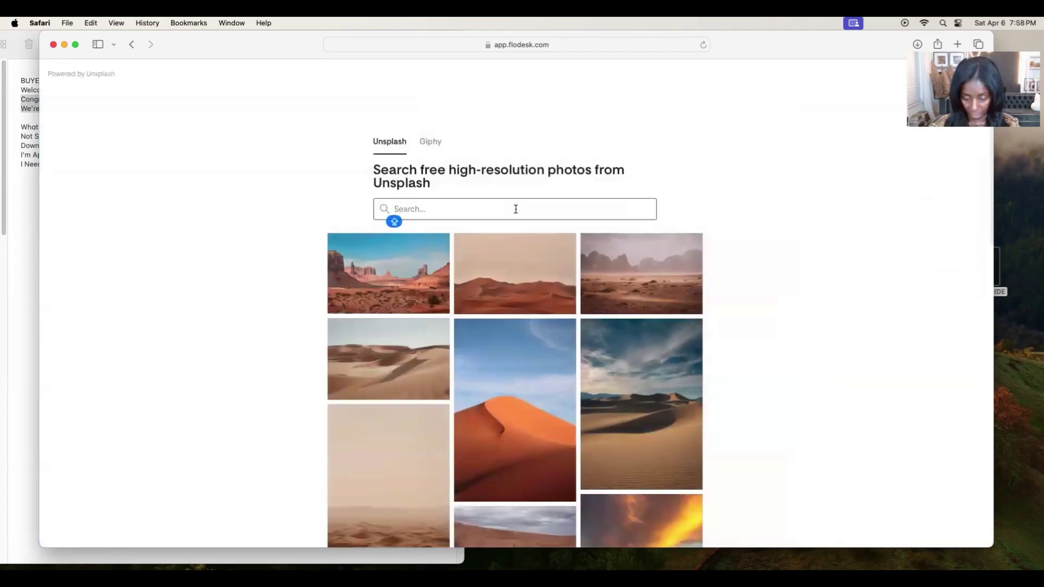
text(REAL)
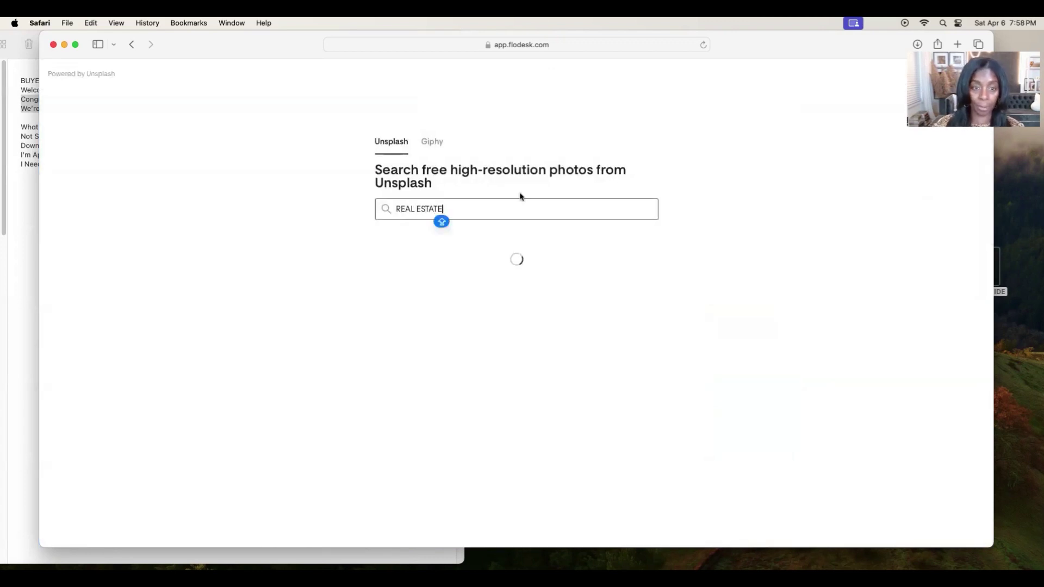
text( ESTATE)
scroll(755, 380, down, 3)
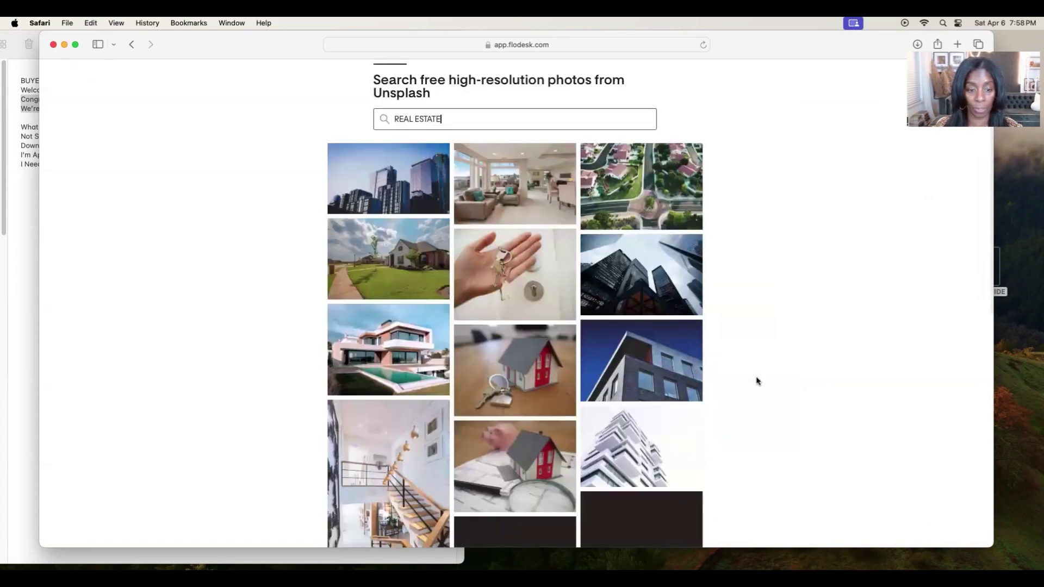
scroll(756, 380, down, 15)
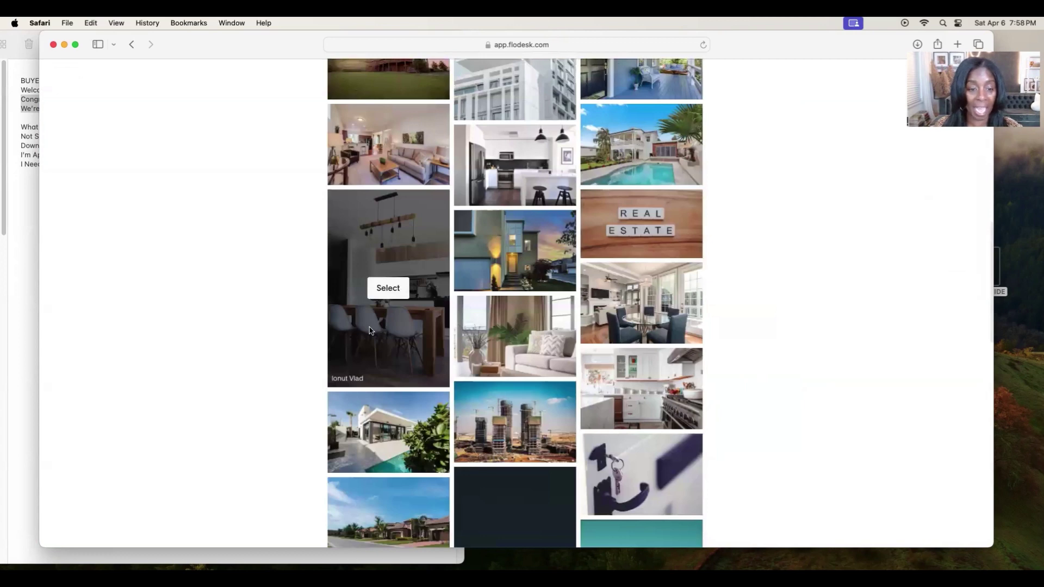
click(369, 330)
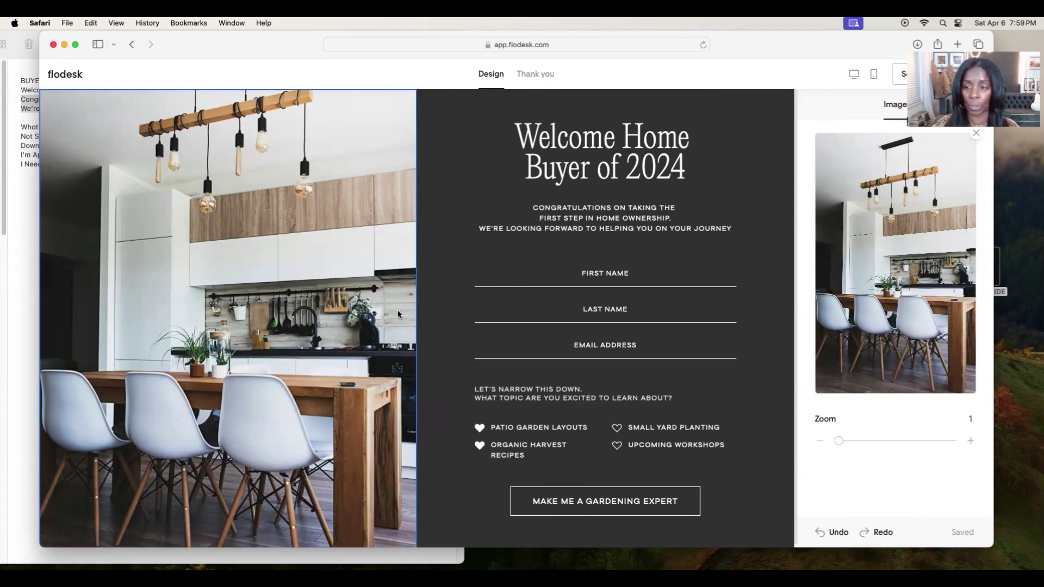
click(977, 134)
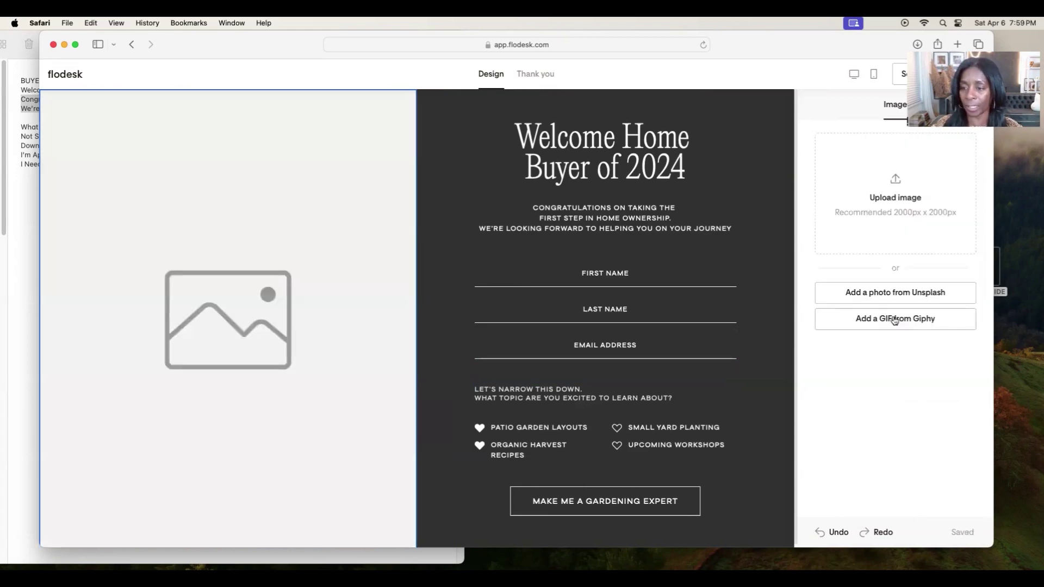
Try the orange dancing-man Giphy GIF as the form image, then remove it.
click(894, 320)
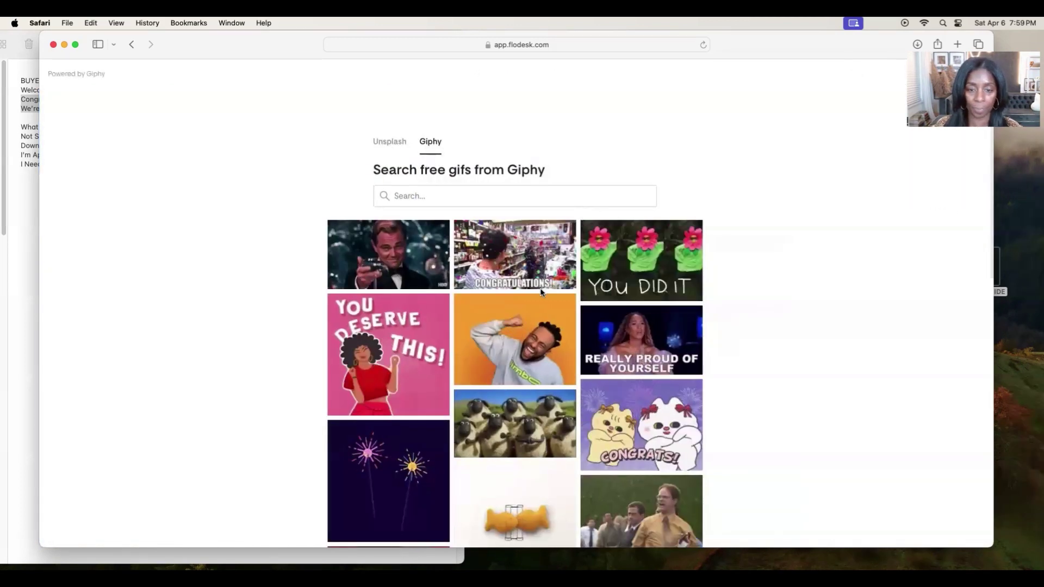
click(526, 333)
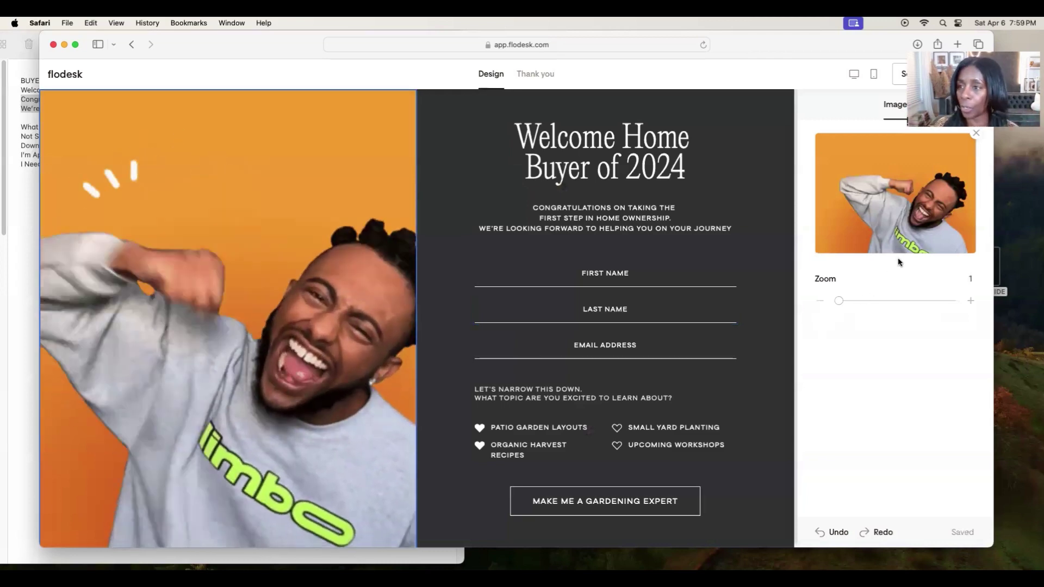
click(976, 133)
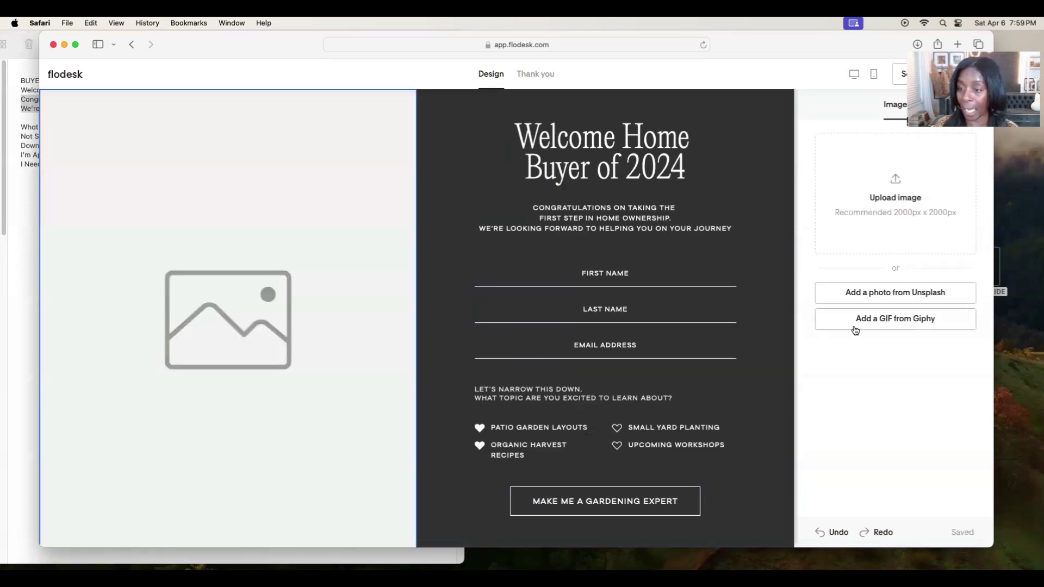
Search Giphy for 'WE READY', insert the LET'S GO! GIF, then clear the image block.
click(855, 325)
text(WE)
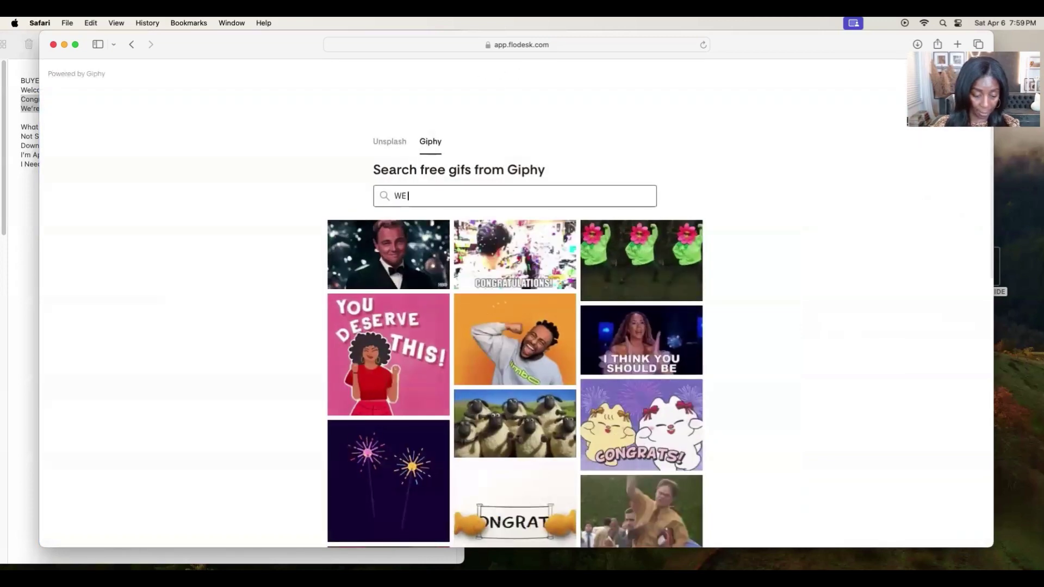
text( READY)
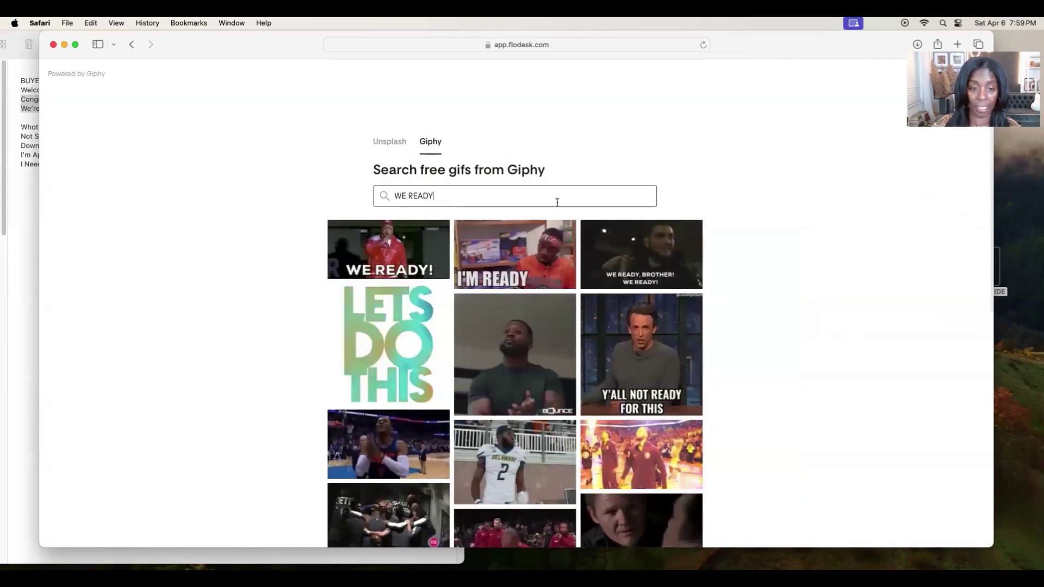
scroll(741, 348, down, 1)
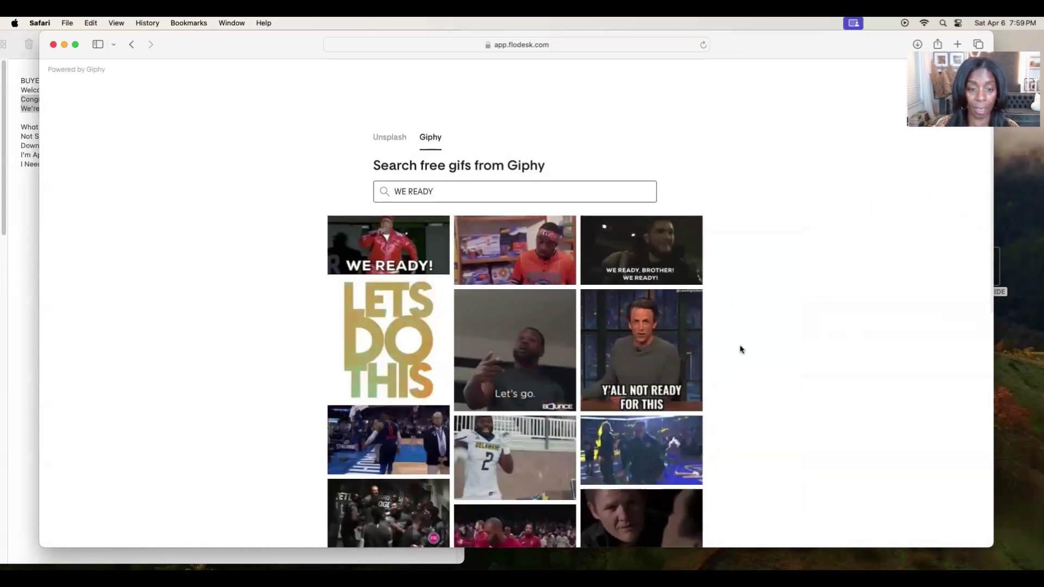
scroll(741, 348, down, 10)
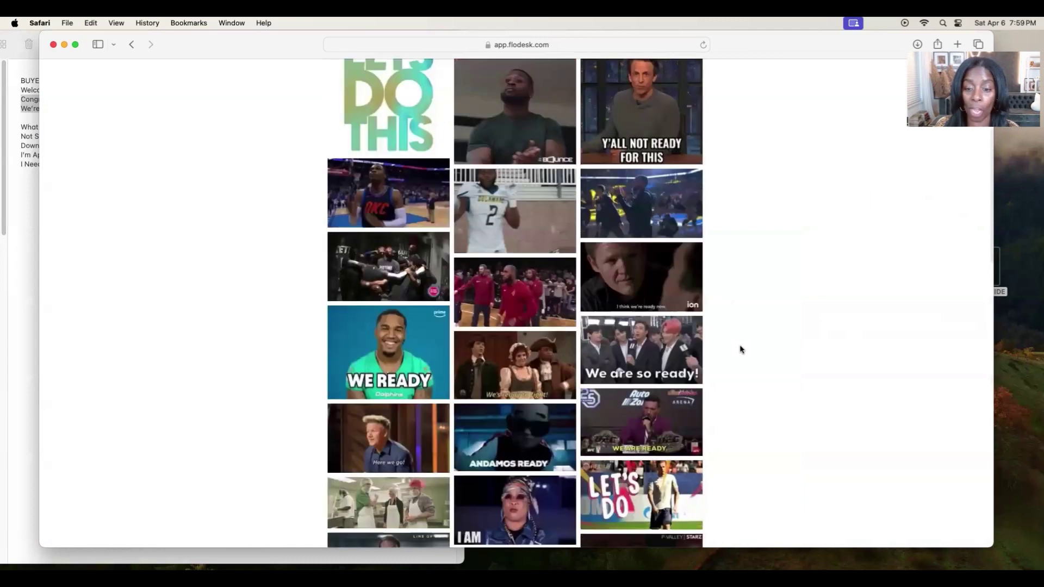
scroll(739, 348, down, 10)
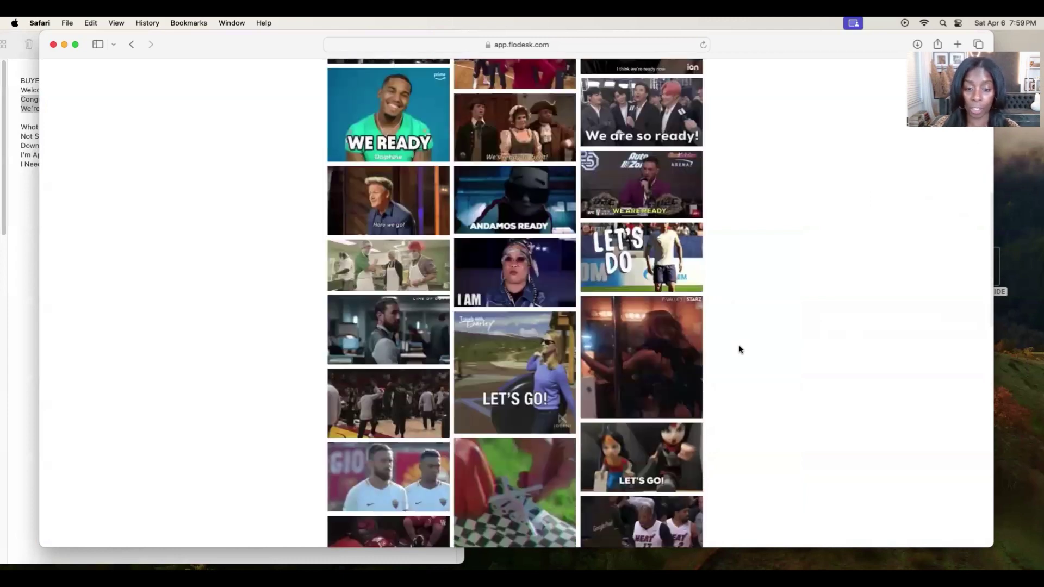
scroll(739, 349, down, 1)
click(559, 272)
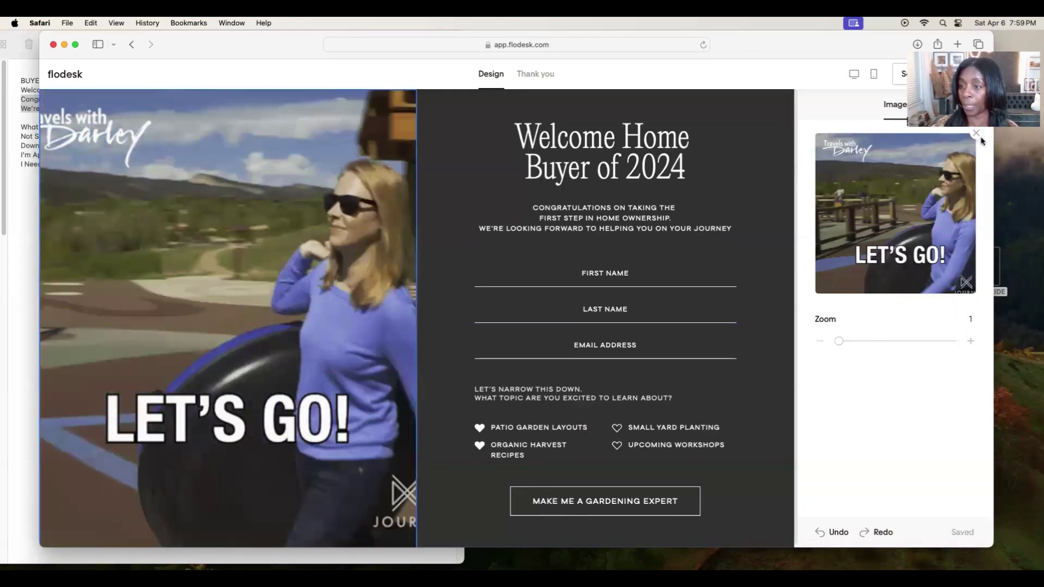
click(976, 133)
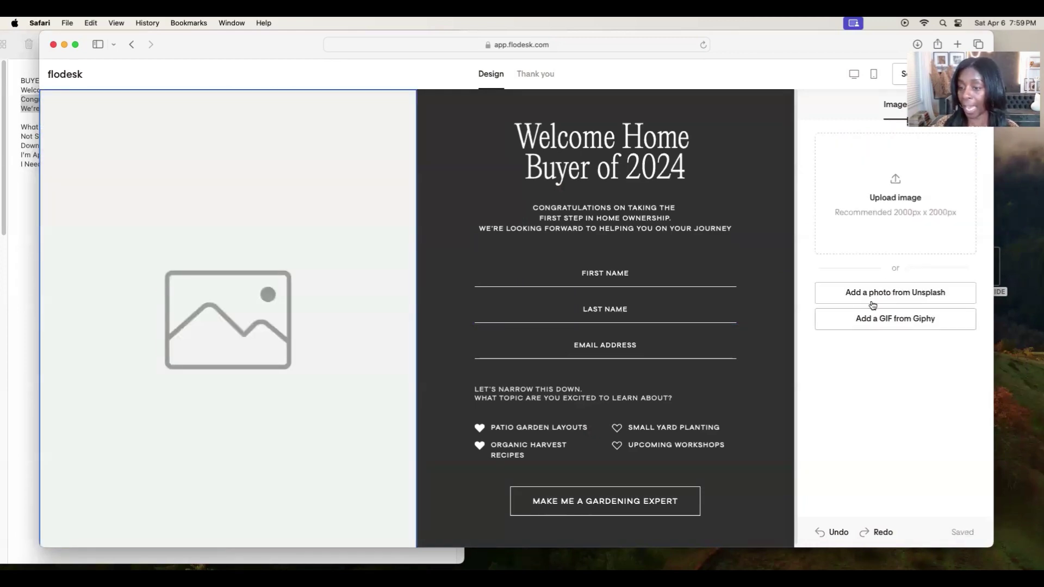
Use the kitchen photo from an Unsplash 'REAL ESTATE' search as the form image, then select 'What Brings you Here?' in Notes.
click(873, 297)
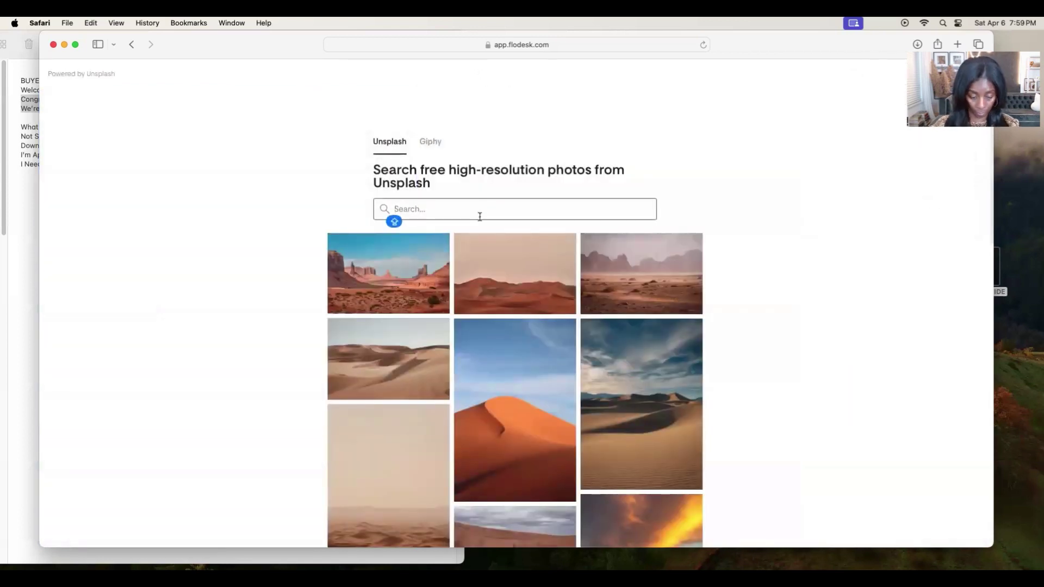
text(REAL ESTA)
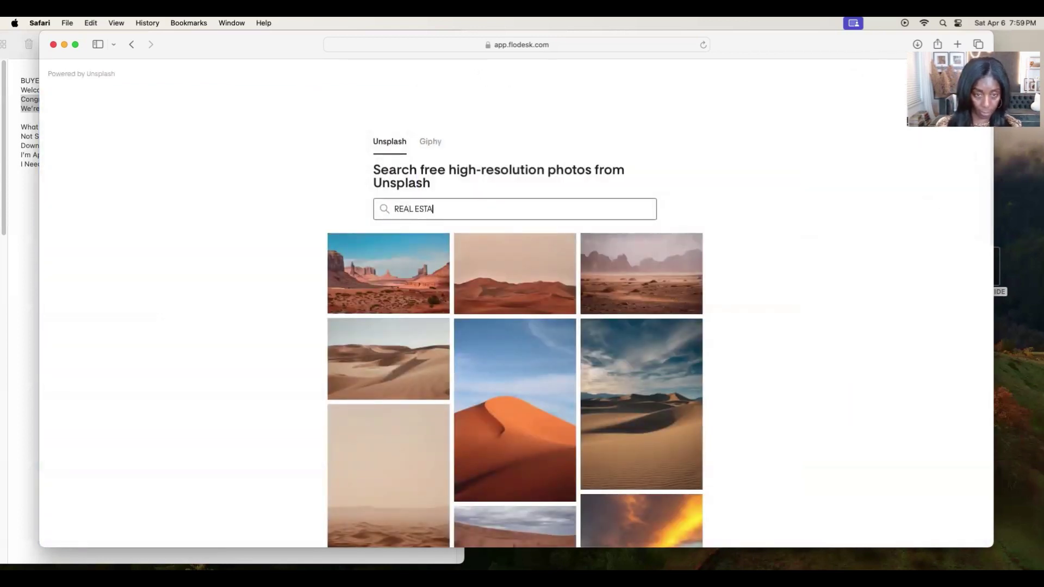
text(TE)
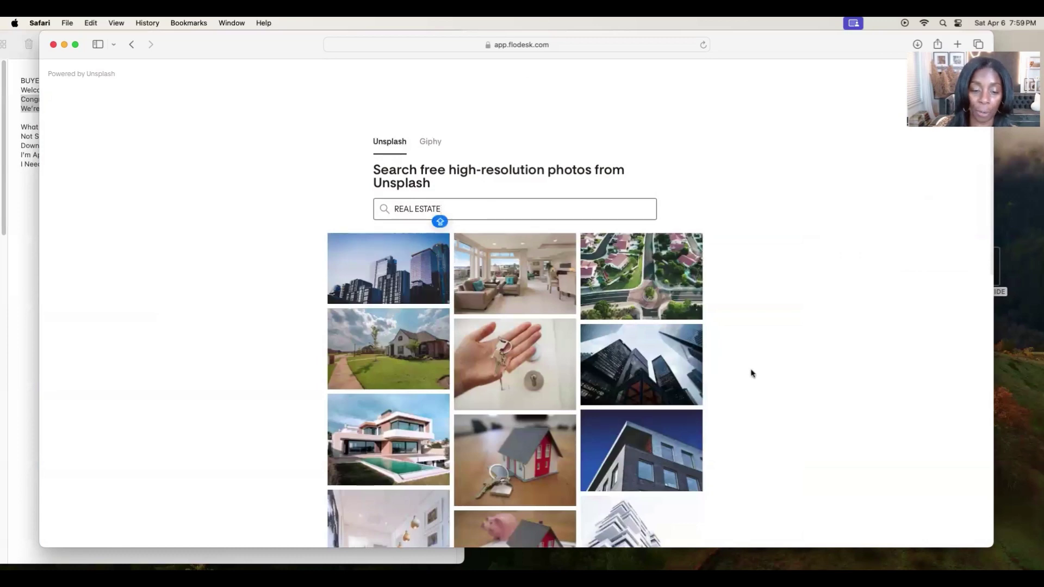
scroll(752, 373, down, 10)
click(387, 422)
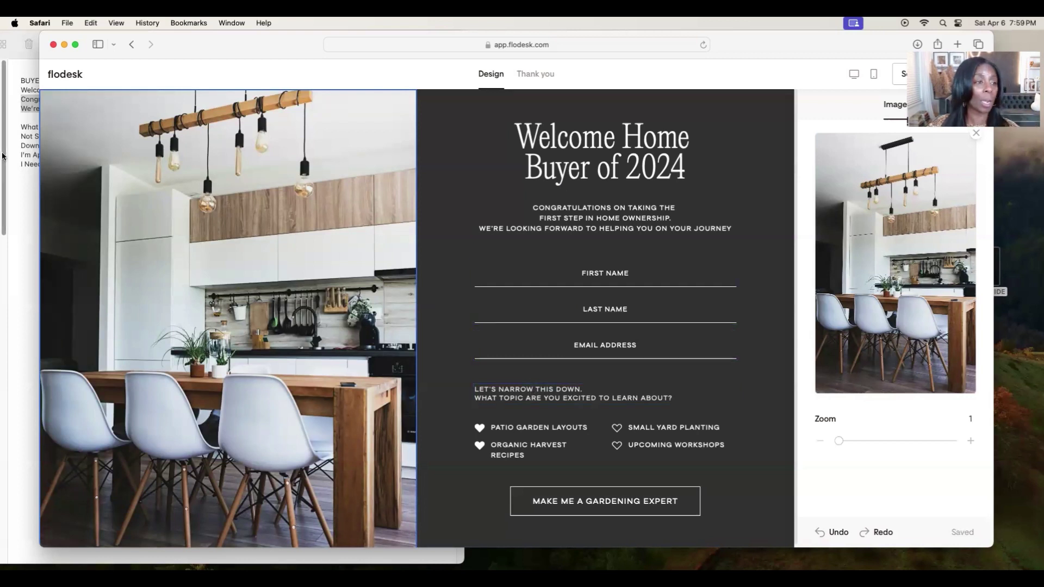
click(21, 141)
drag(20, 127, 103, 127)
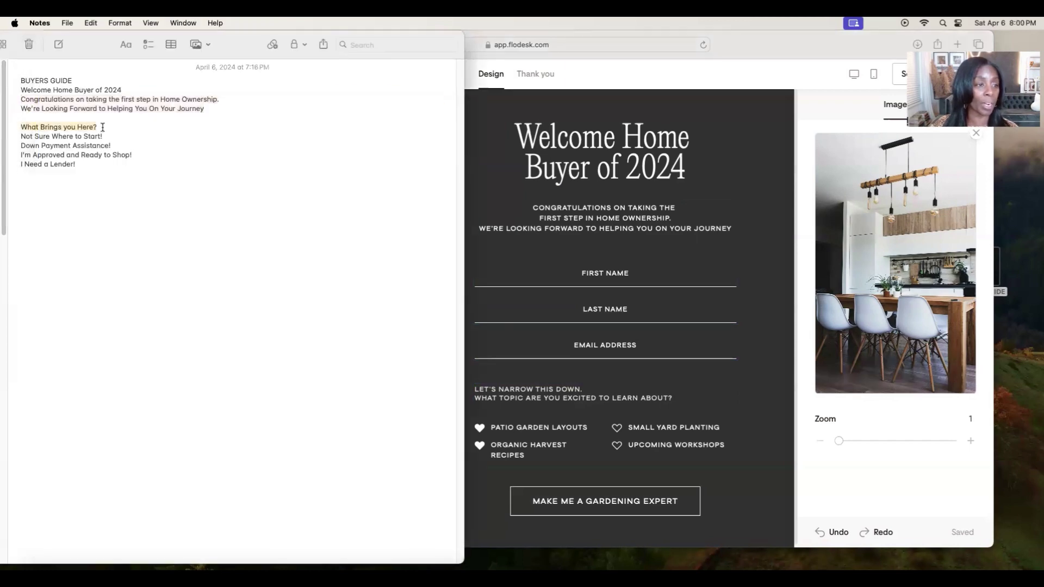
Replace the question line 'LET'S NARROW THIS DOWN.' with the copied 'What Brings you Here?'.
click(90, 23)
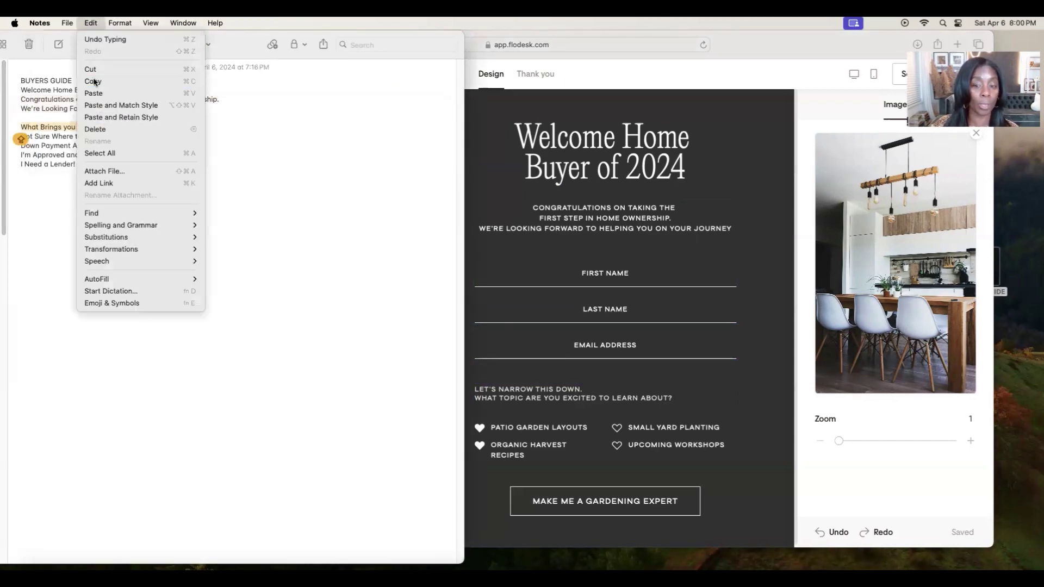
click(95, 82)
click(556, 396)
triple_click(555, 396)
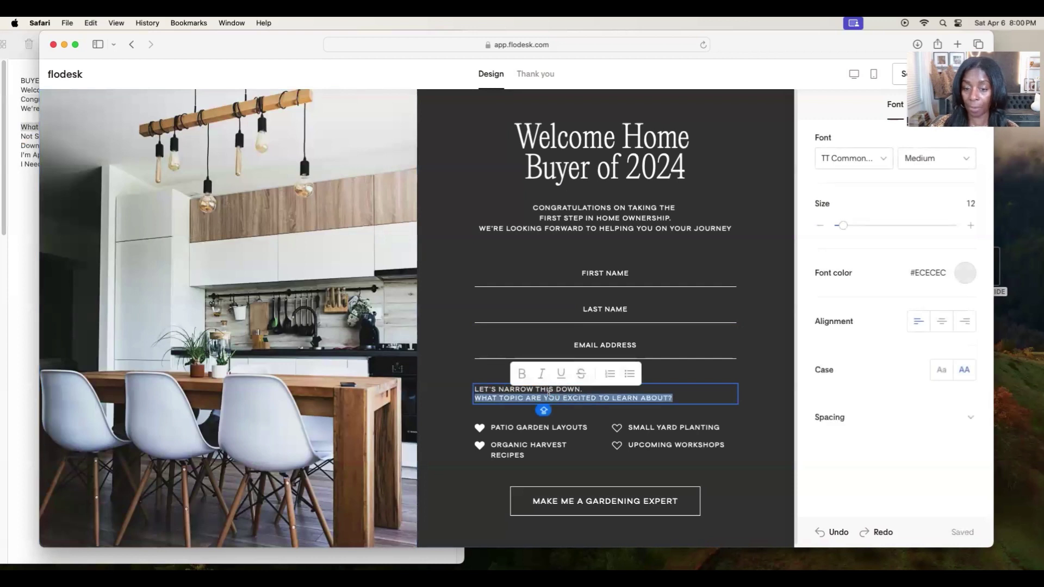
click(764, 345)
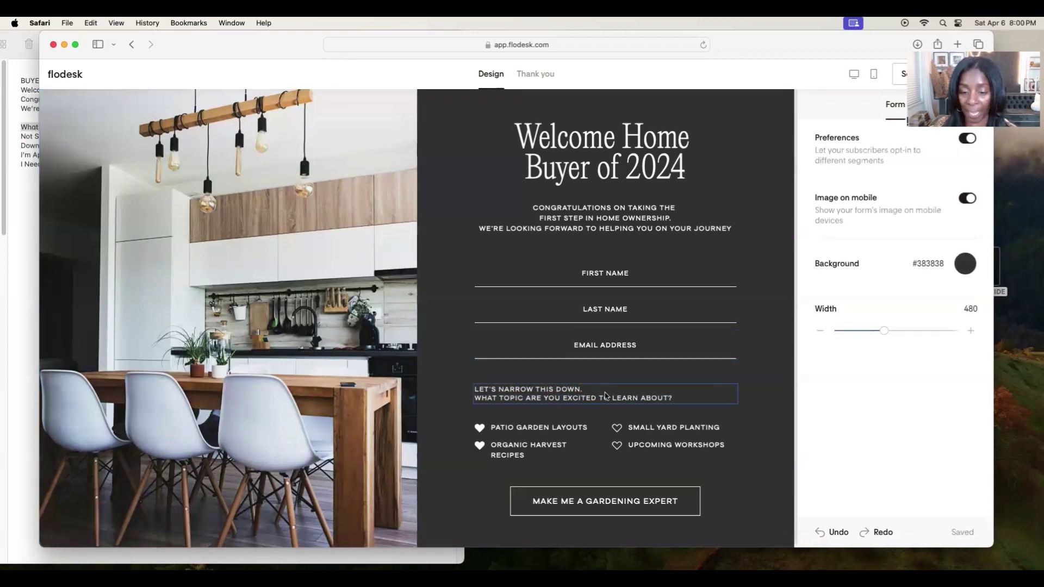
click(687, 398)
drag(686, 398, 476, 391)
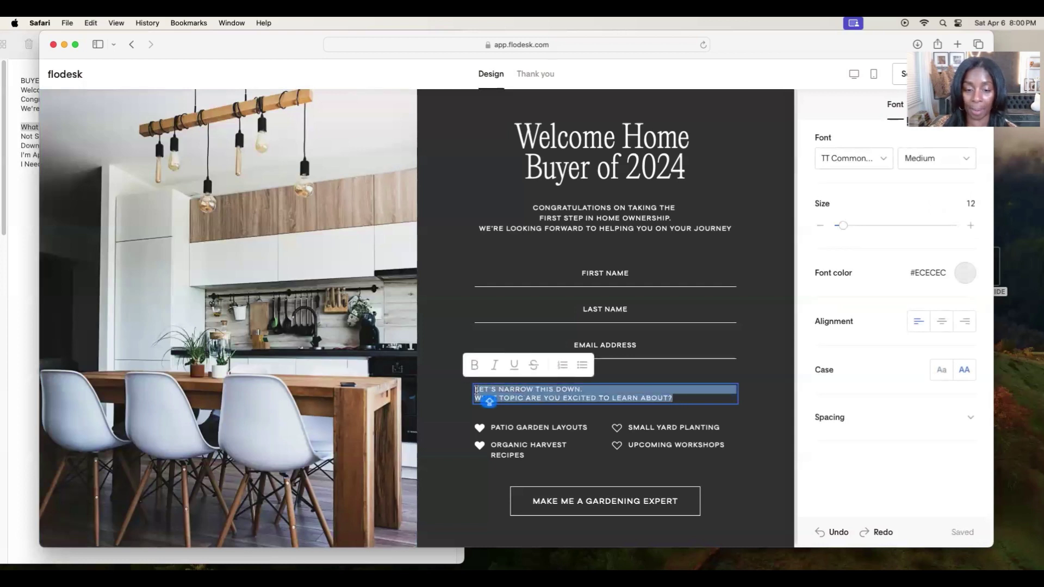
click(490, 391)
drag(584, 389, 473, 387)
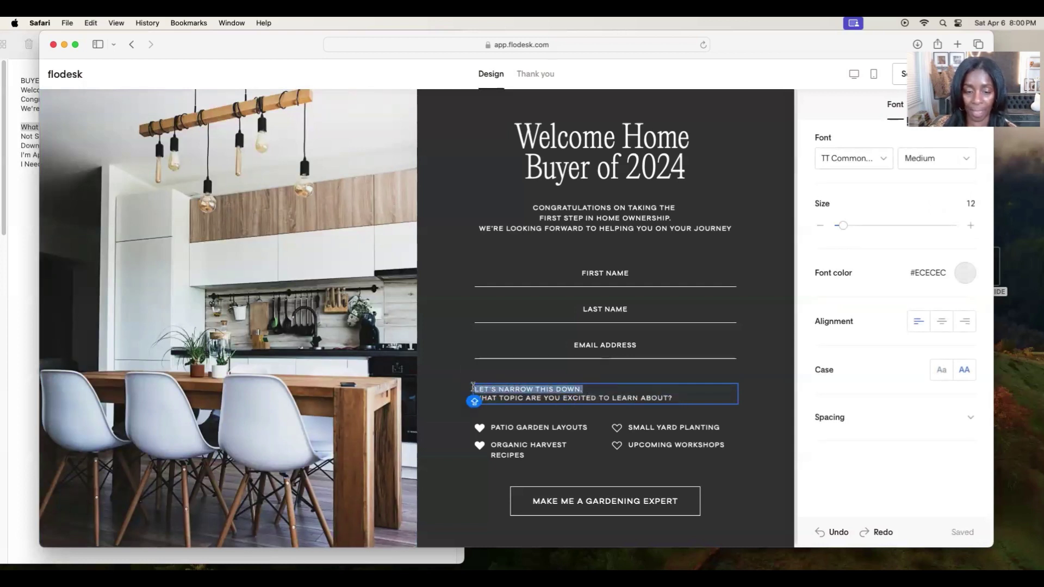
key(super+v)
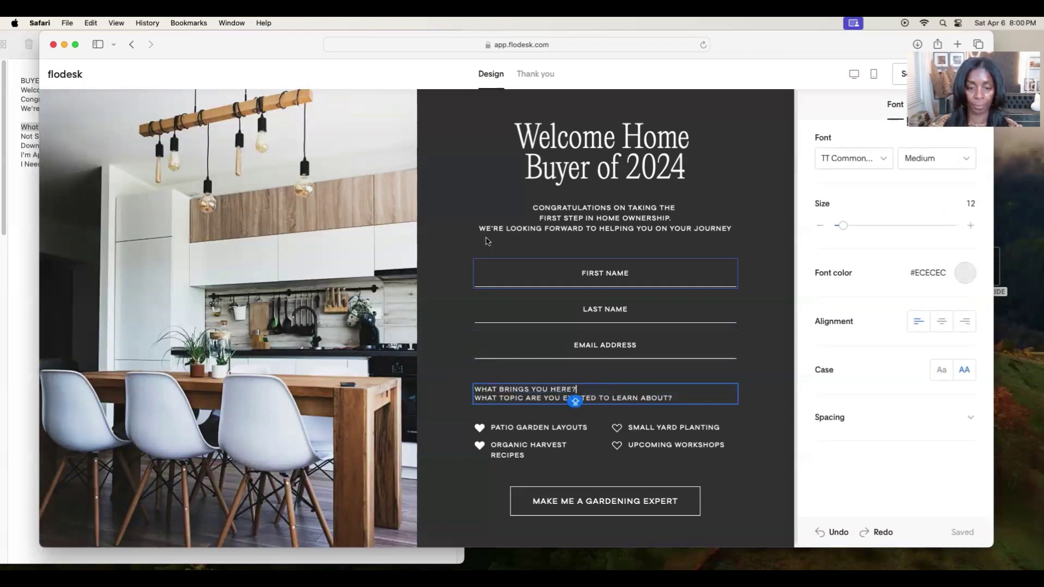
Copy 'Not Sure Where to Start!' from Notes and open the PATIO GARDEN LAYOUTS option for editing.
drag(313, 32, 363, 33)
click(19, 140)
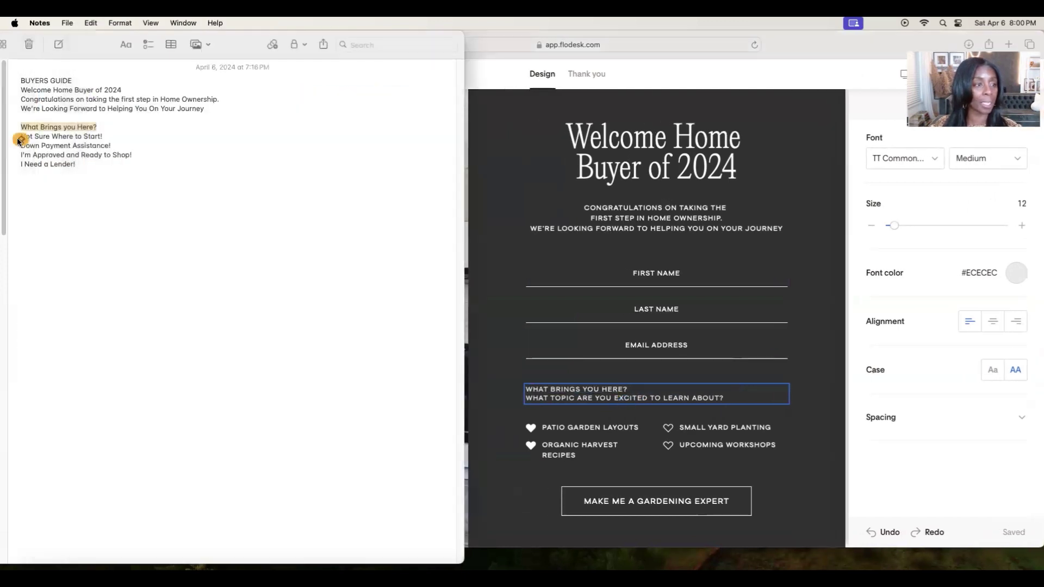
drag(110, 136, 17, 134)
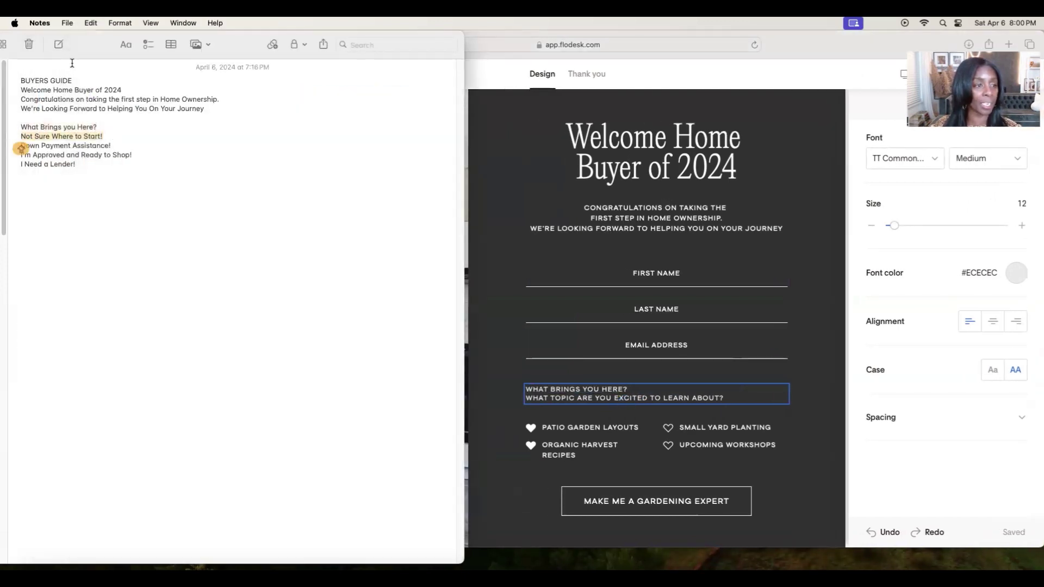
click(91, 23)
click(109, 67)
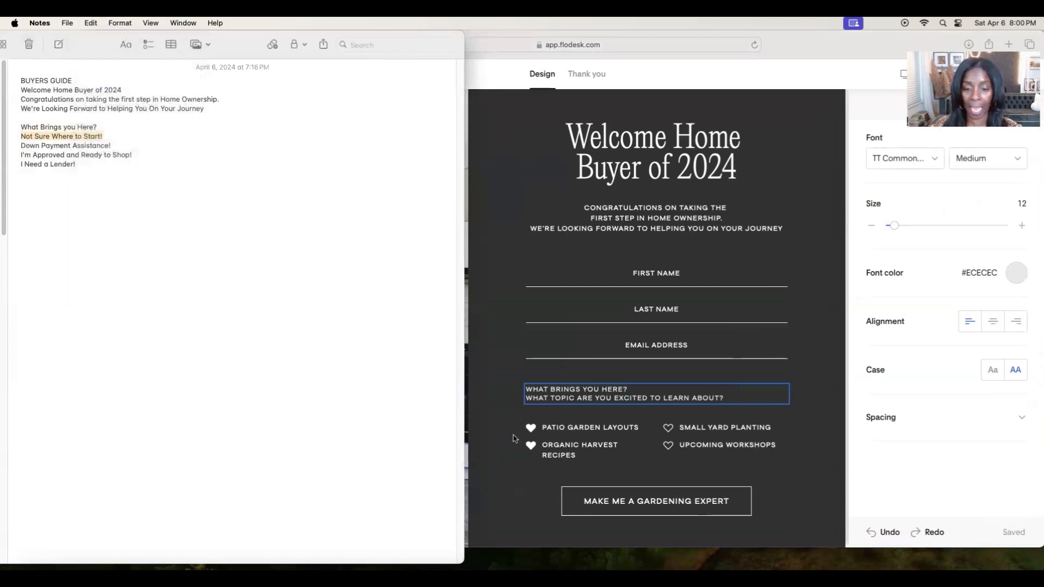
click(627, 398)
click(583, 429)
click(968, 184)
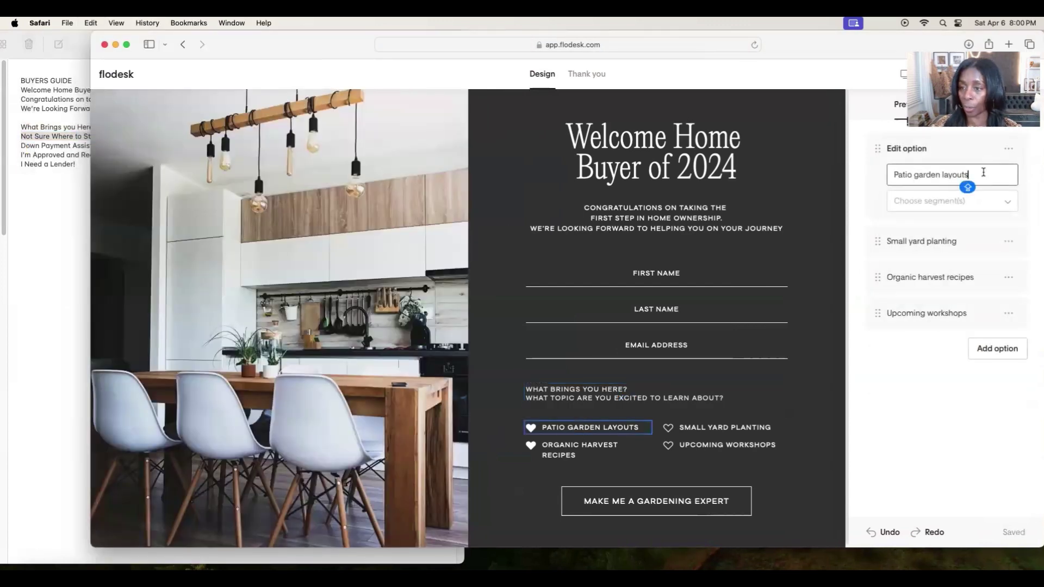
Rename the Patio garden layouts option to 'Not Sure Where to Start!'.
drag(984, 173, 890, 174)
key(cmd+v)
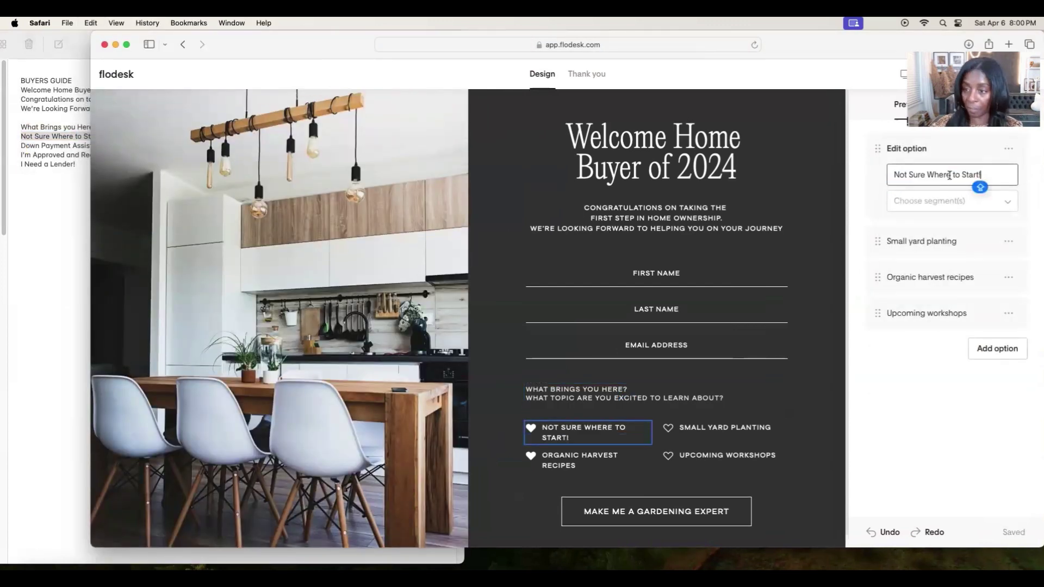
click(976, 200)
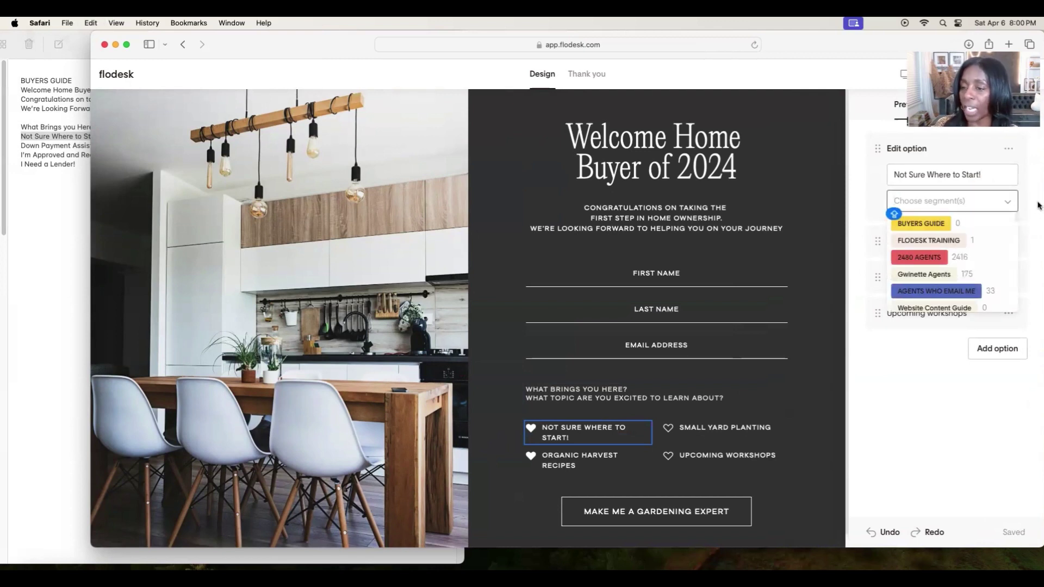
click(1039, 205)
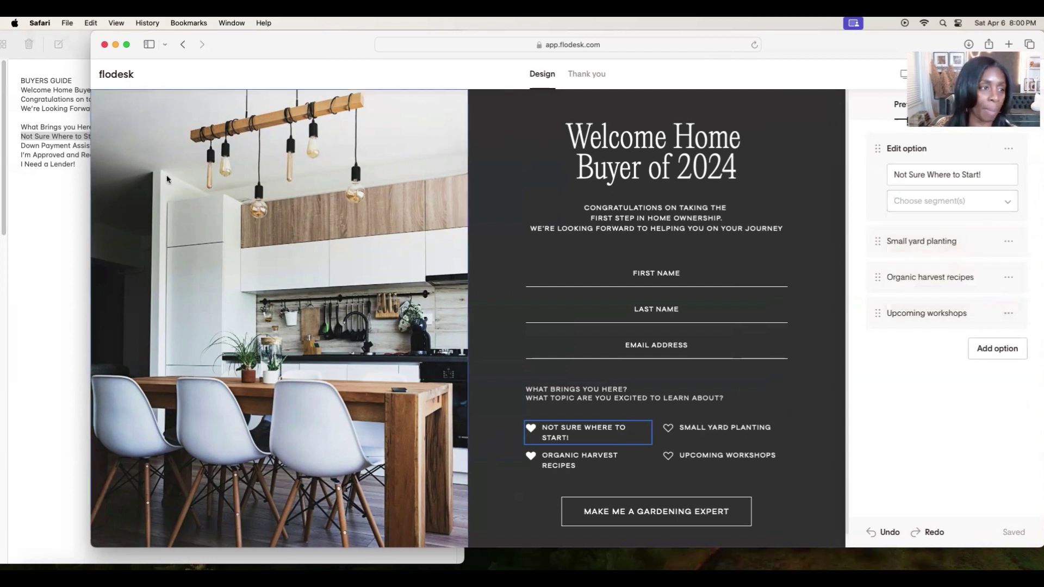
Rename the Small yard planting option to 'Down Payment Assistance!' copied from Notes.
click(51, 172)
drag(118, 144, 20, 145)
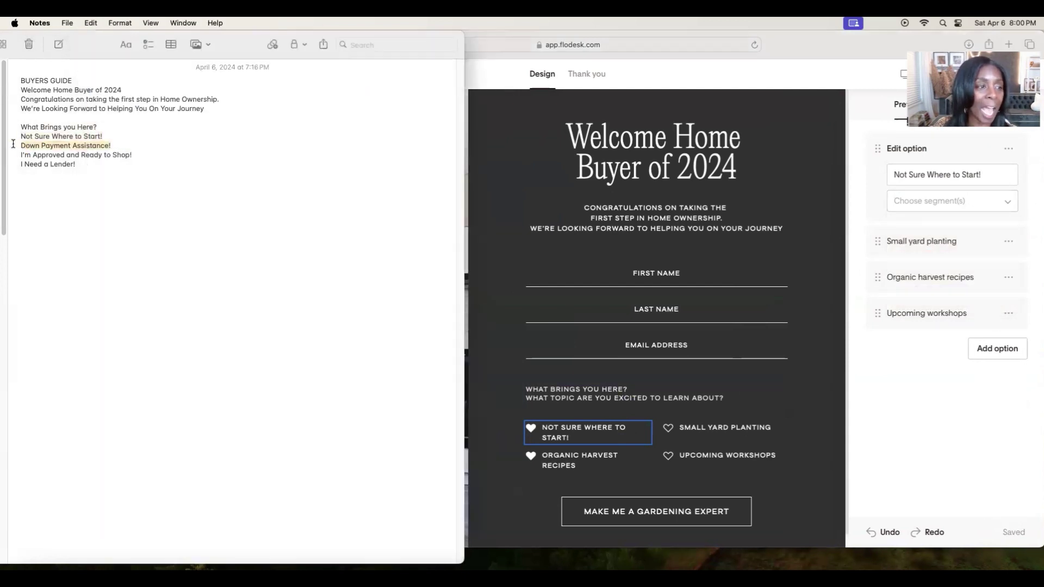
click(90, 23)
click(93, 81)
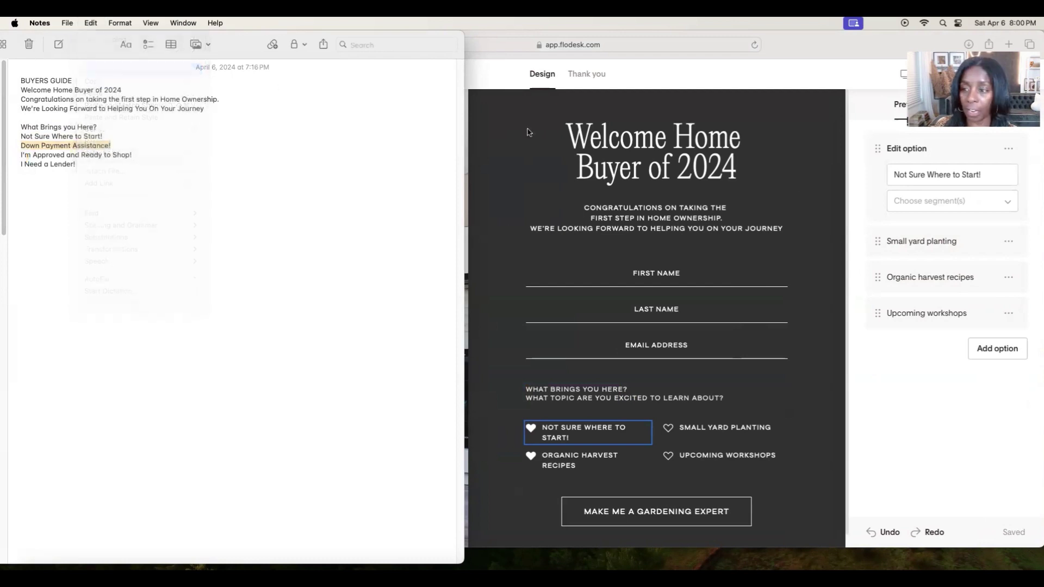
click(955, 235)
click(972, 244)
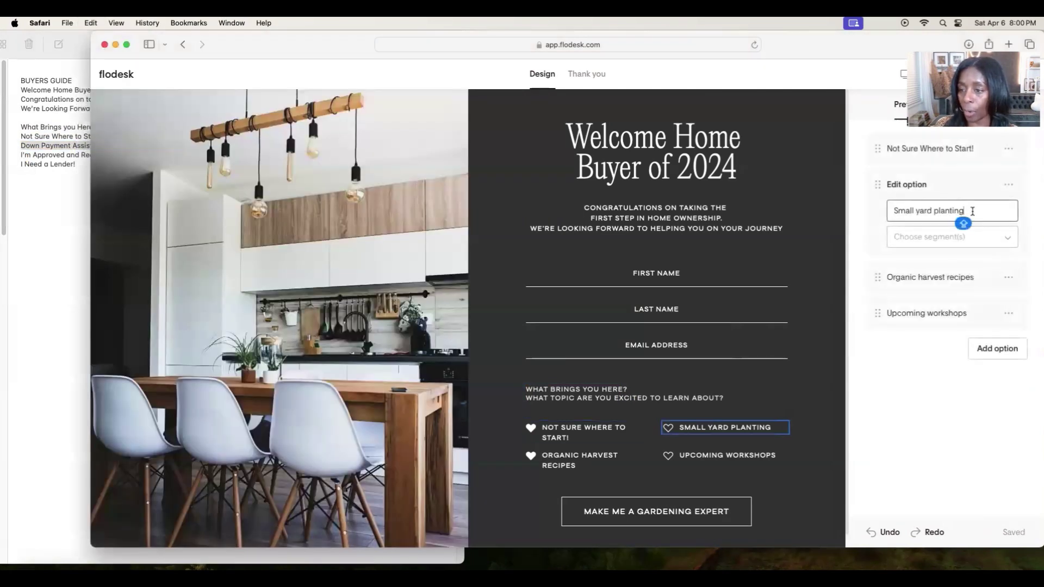
drag(973, 211, 880, 214)
key(super+v)
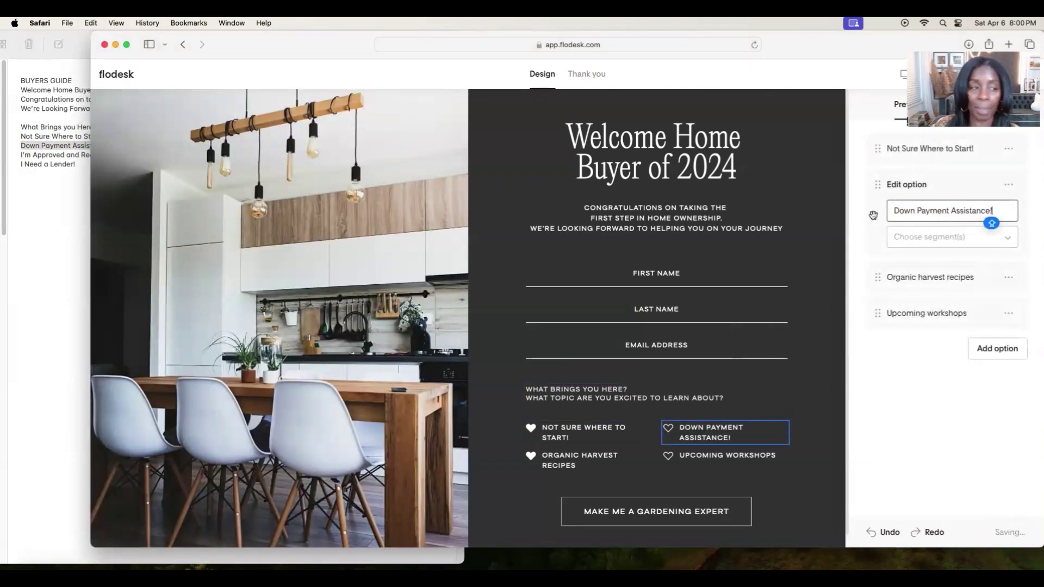
Rename the Organic harvest recipes option to 'I'm Approved and Ready to Shop!'.
click(21, 159)
drag(138, 155, 20, 156)
click(92, 22)
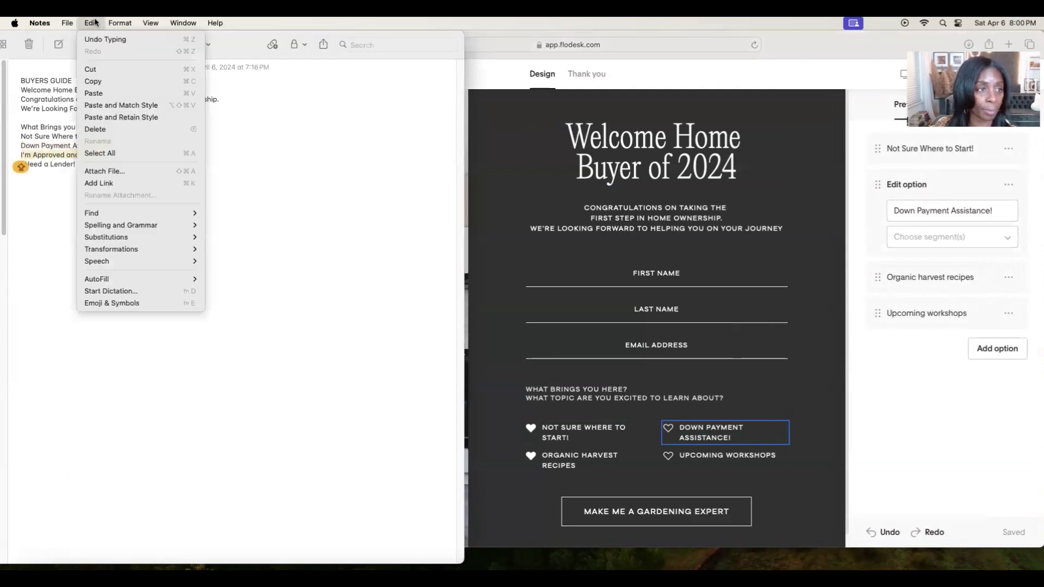
click(93, 81)
click(955, 279)
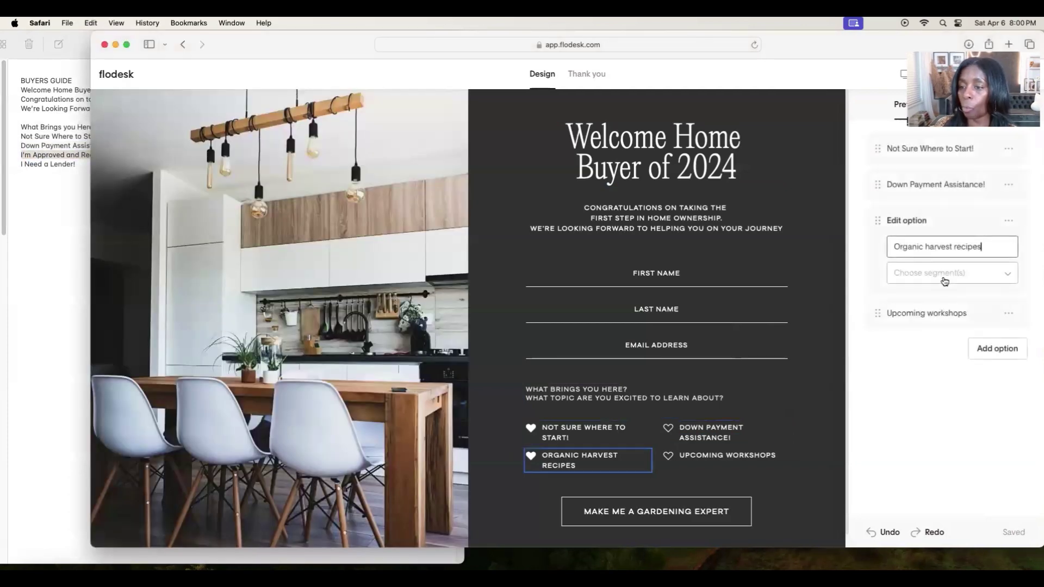
click(958, 248)
drag(982, 247, 890, 248)
key(super+v)
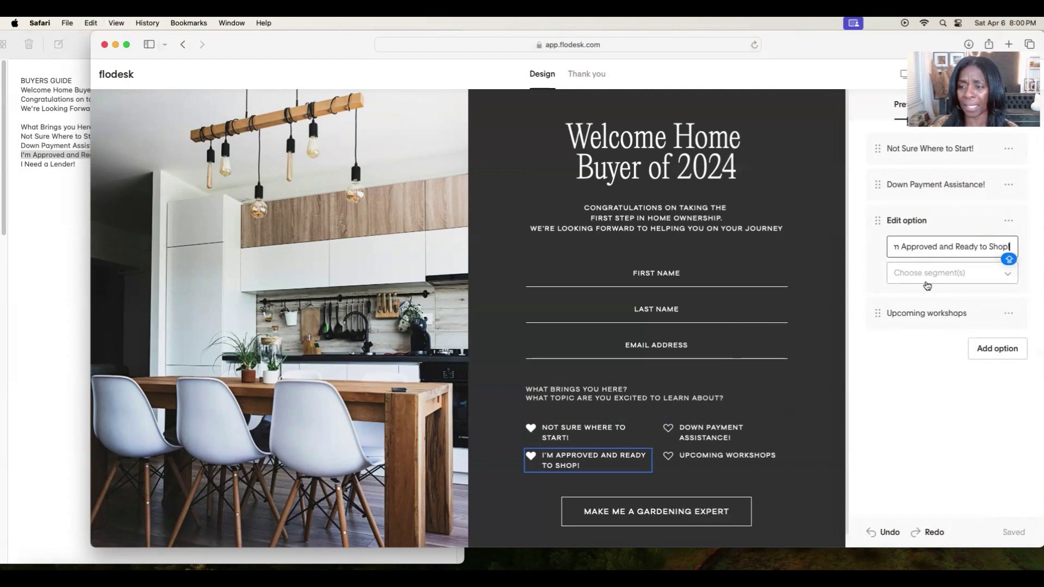
click(893, 362)
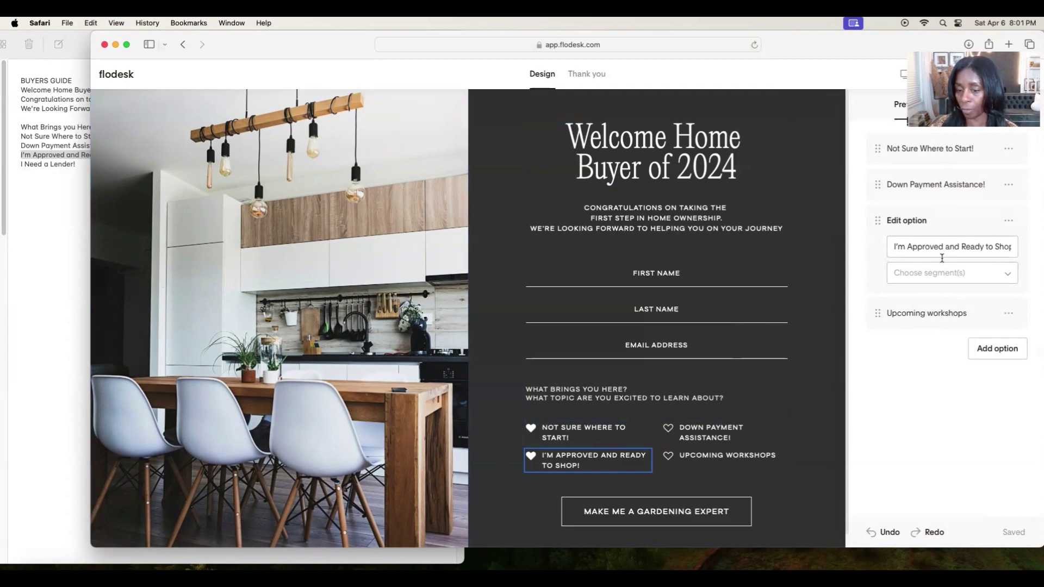
Rename the Upcoming workshops option to 'I Need a Lender!' and return to My forms.
click(53, 170)
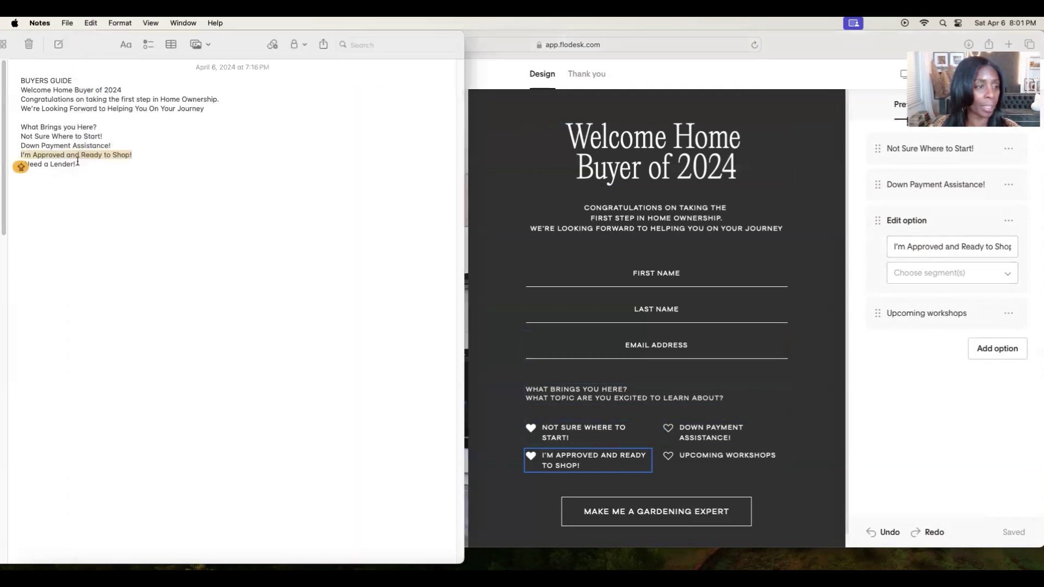
triple_click(77, 163)
click(90, 22)
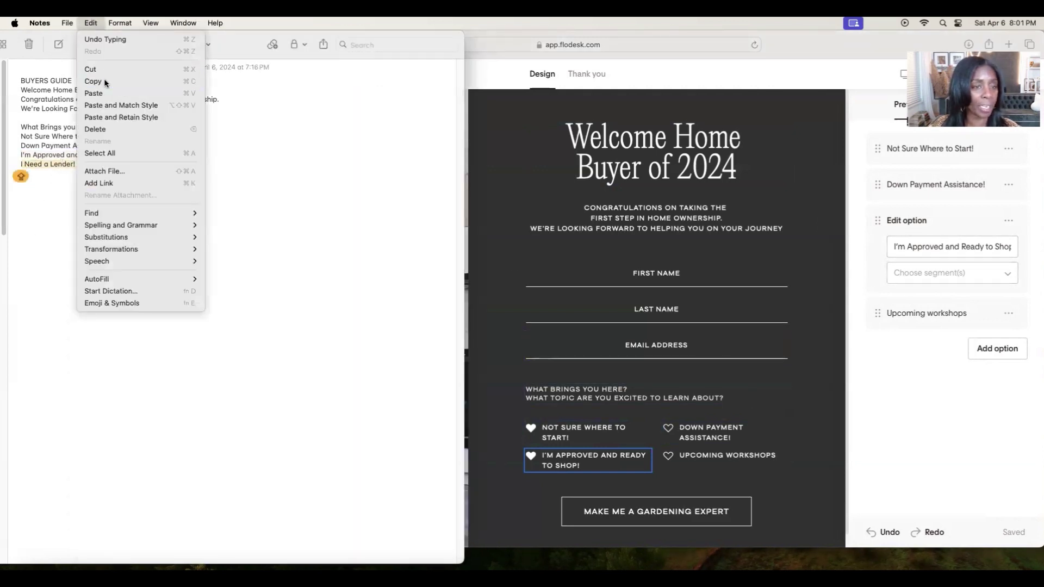
click(106, 83)
click(746, 457)
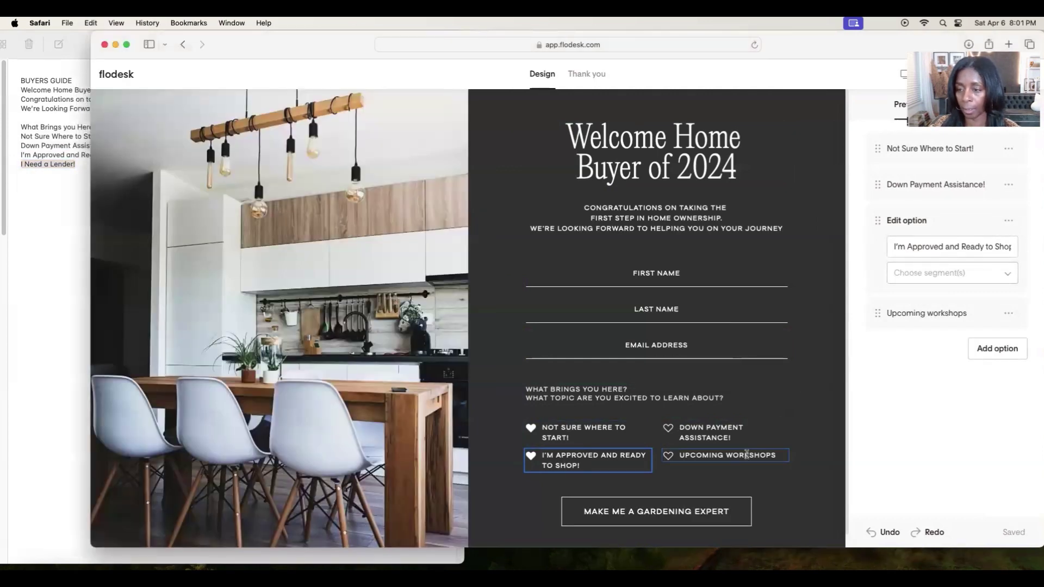
key(cmd+v)
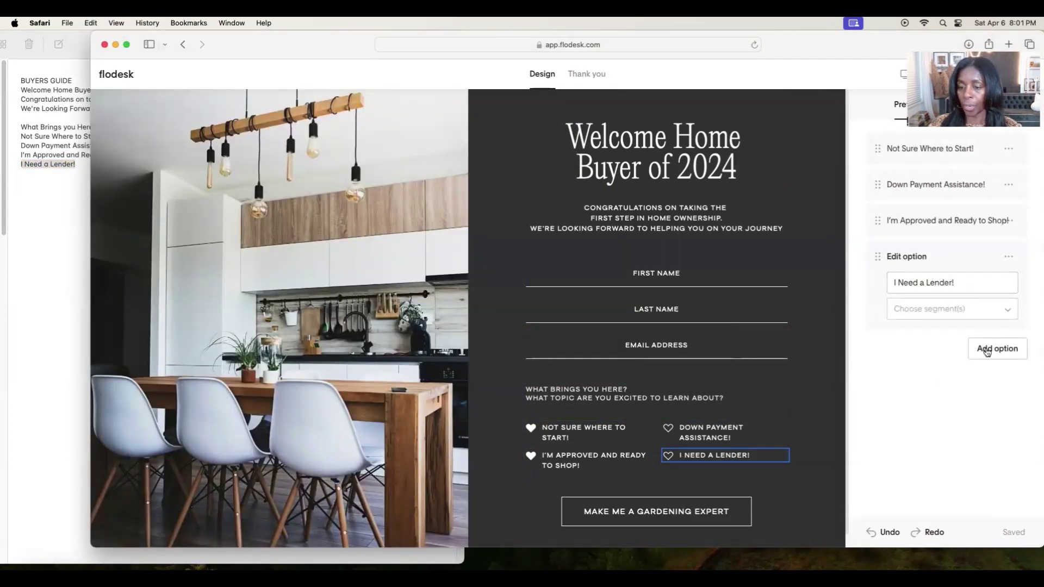
click(954, 311)
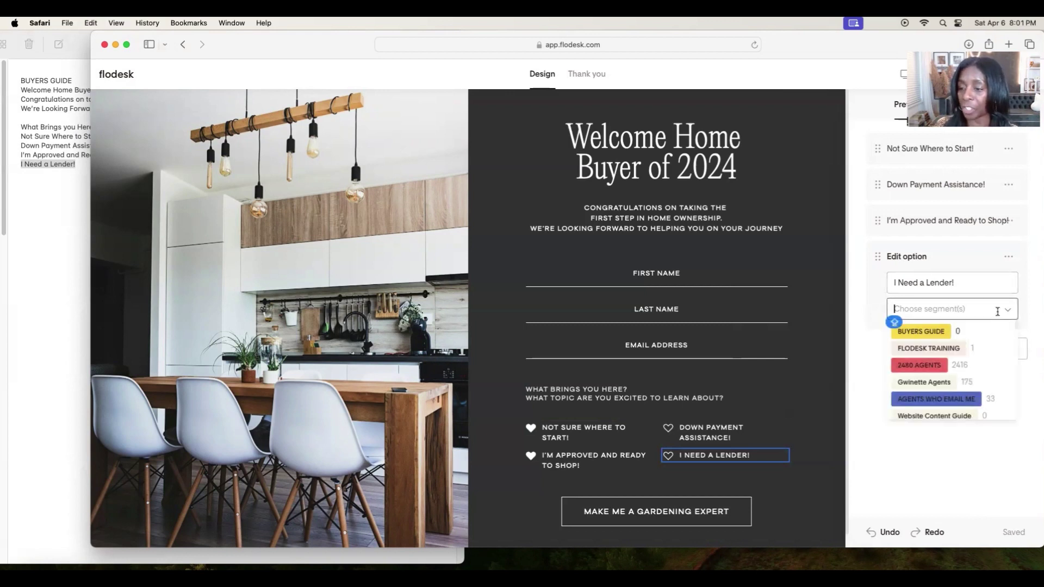
click(1035, 310)
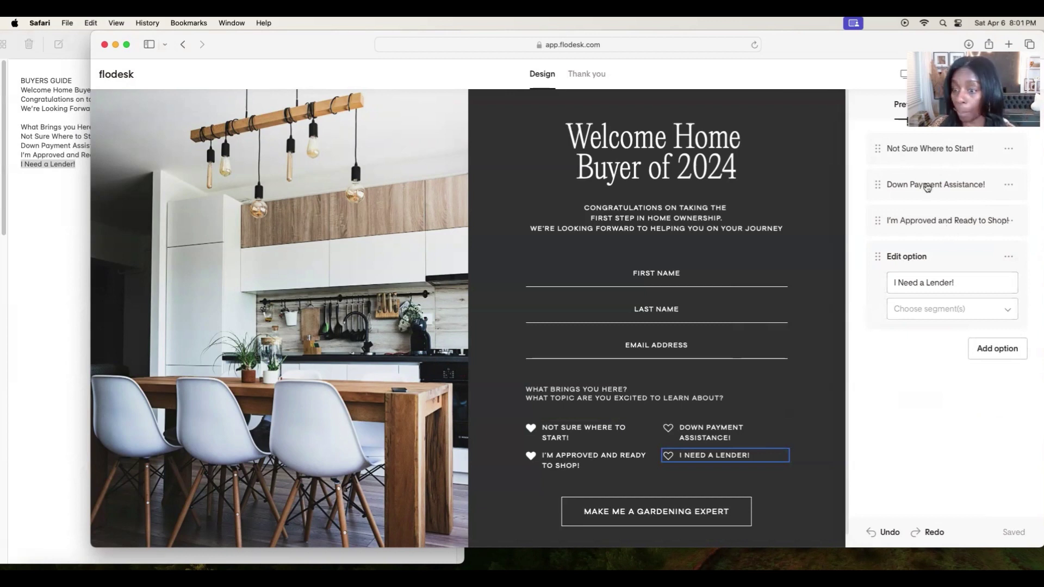
click(130, 73)
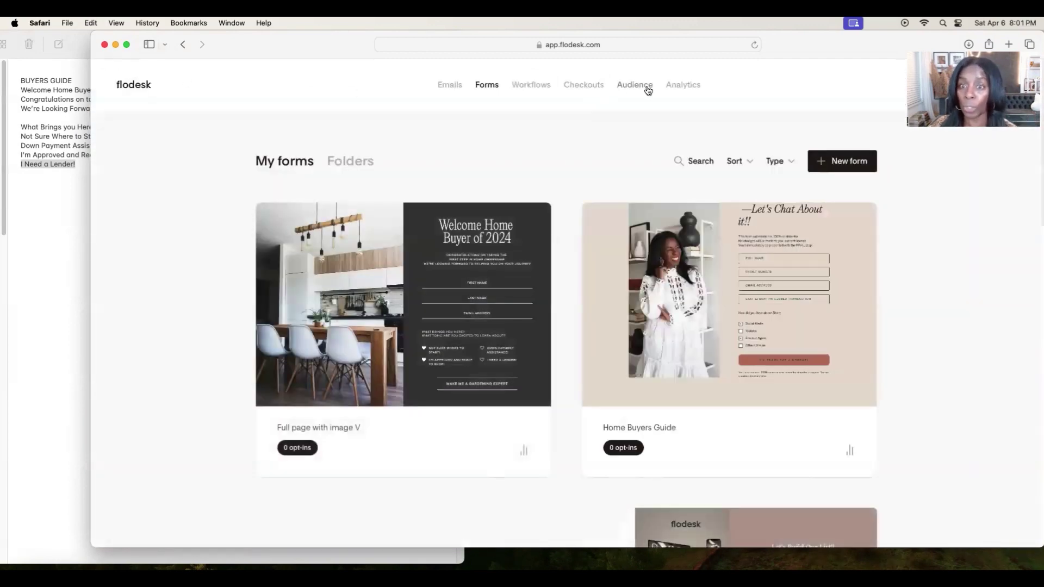
Start a new segment on the Segments page and add a blank line after 'What Brings you Here?' in Notes.
click(648, 90)
mouse_move(546, 241)
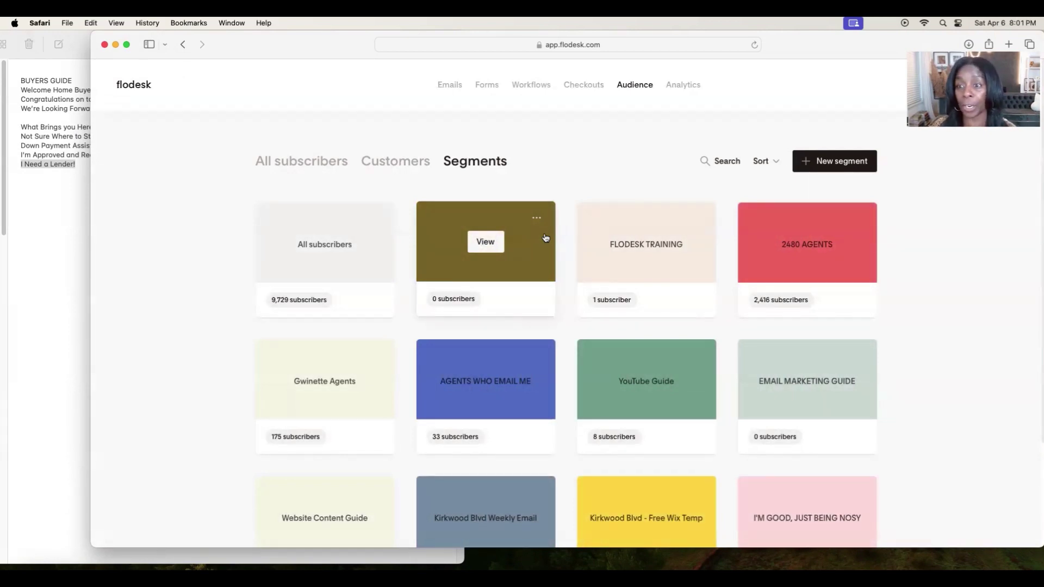
click(844, 161)
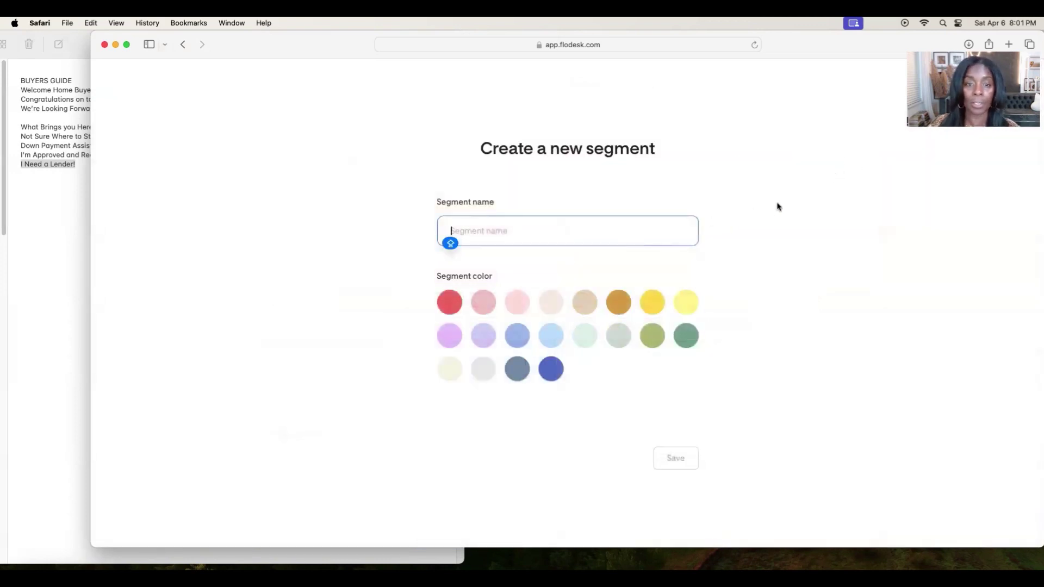
click(35, 178)
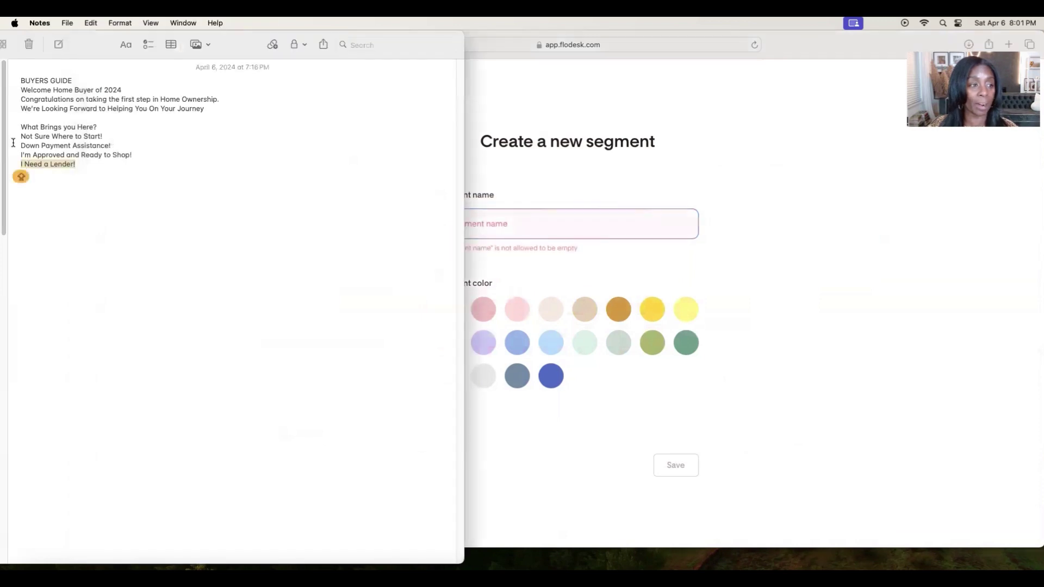
click(103, 127)
key(Return)
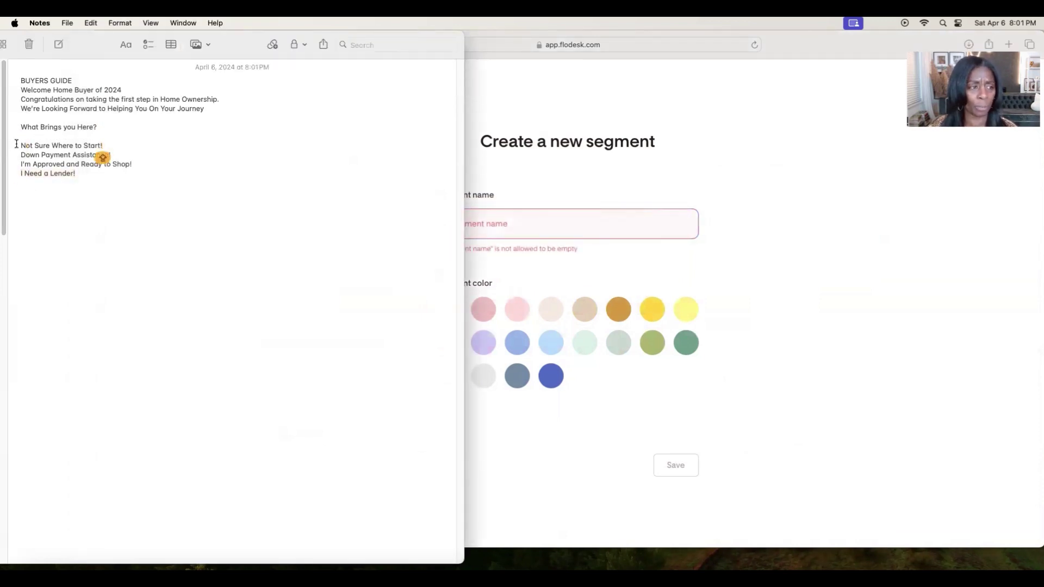
Create the yellow segment 'Not Sure Where to Start!'.
drag(20, 145, 103, 145)
click(91, 23)
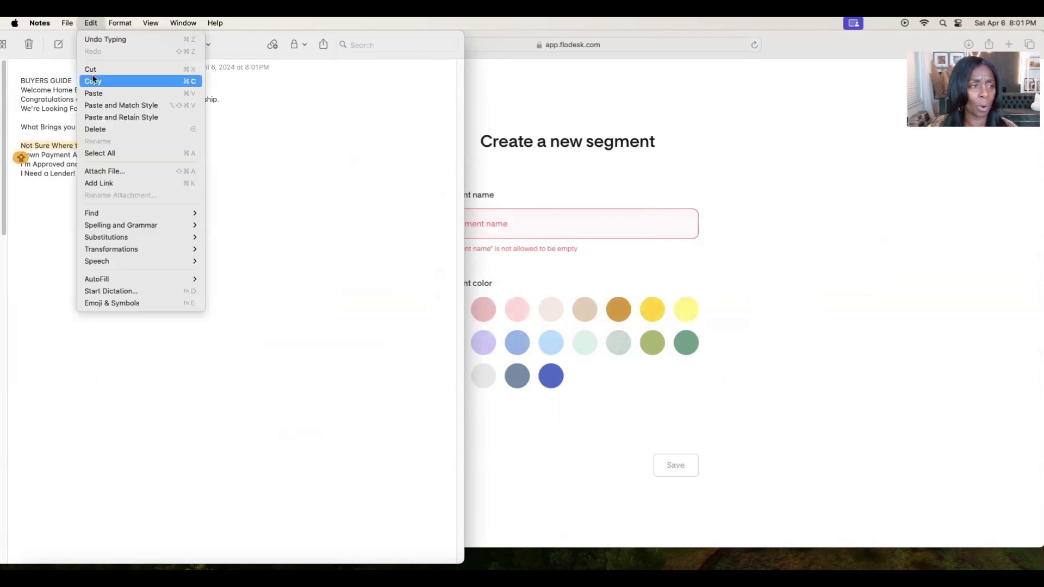
click(103, 81)
click(563, 223)
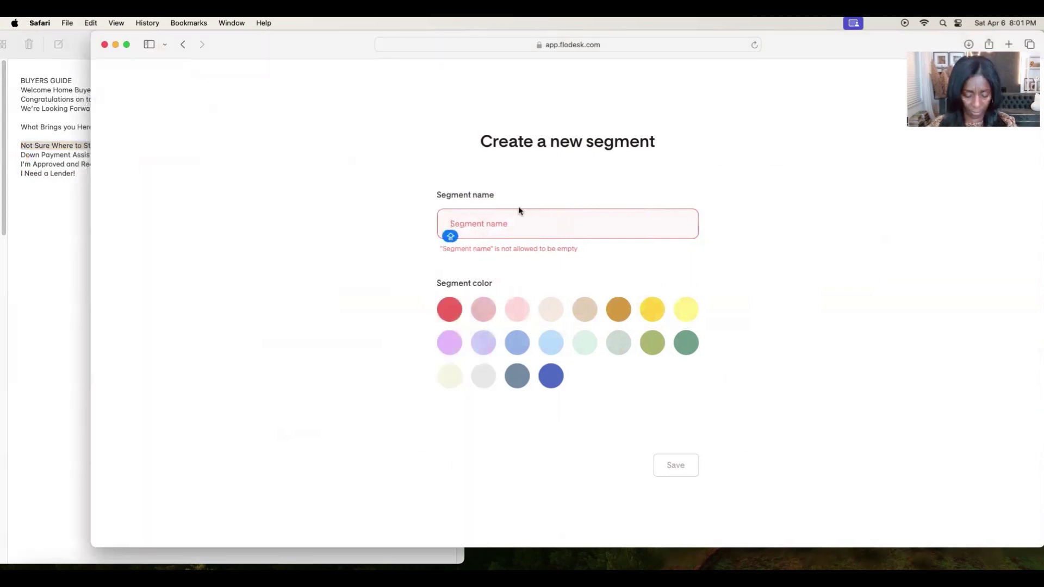
key(super+v)
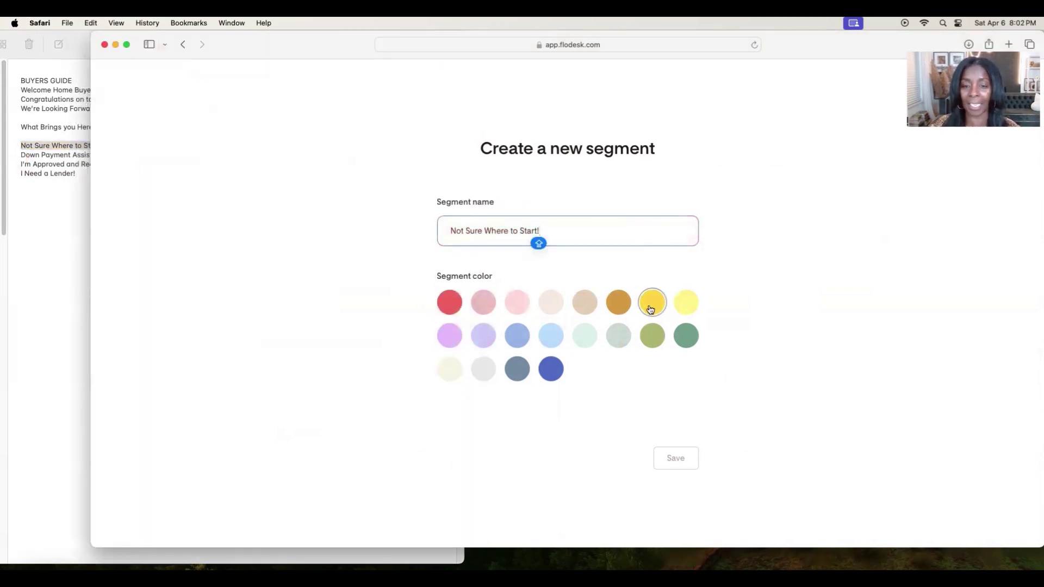
click(651, 303)
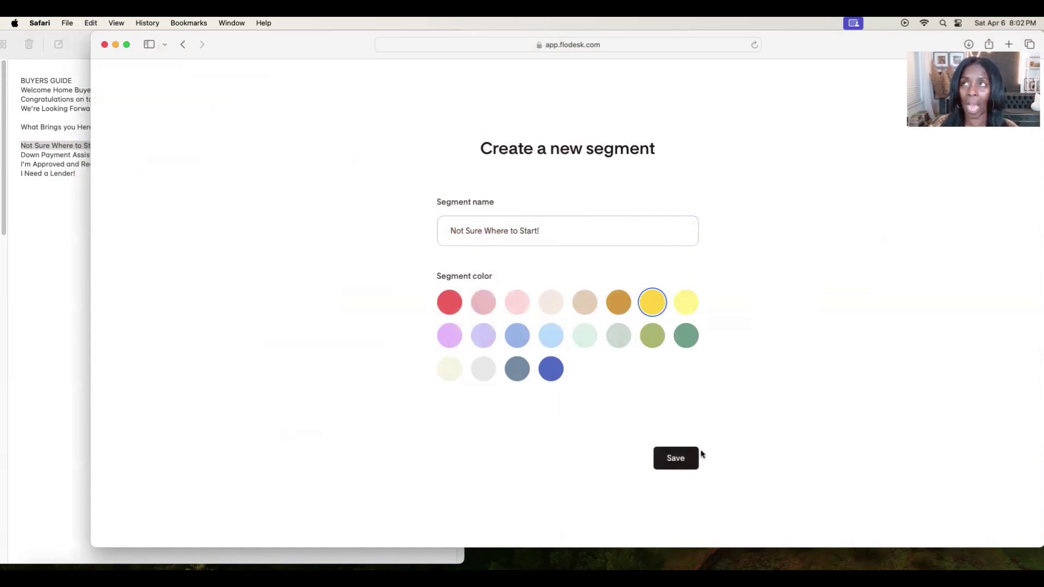
click(680, 457)
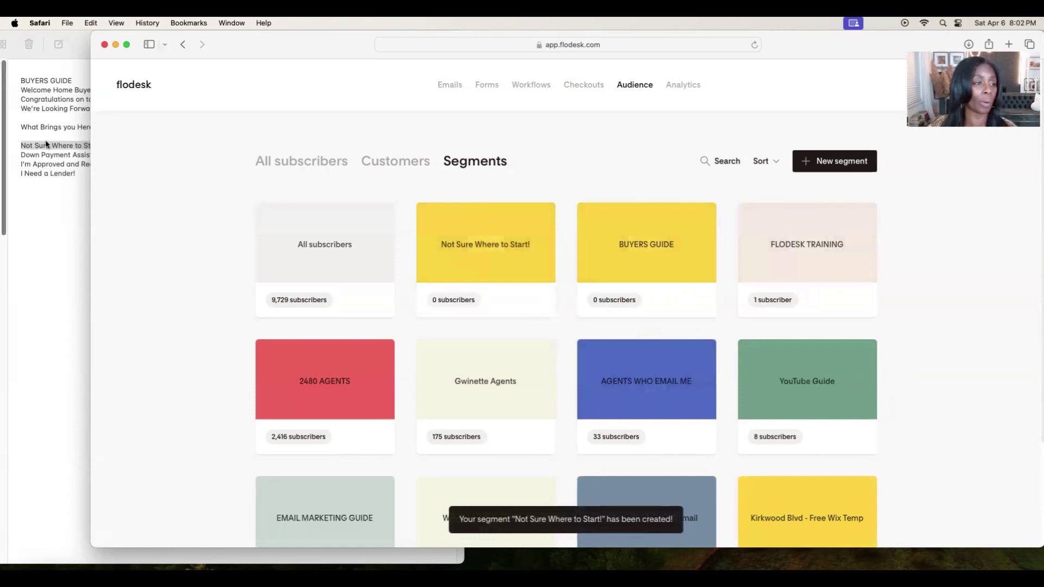
Create the yellow segment 'Down Payment Assistance!'.
click(20, 152)
drag(123, 157, 13, 152)
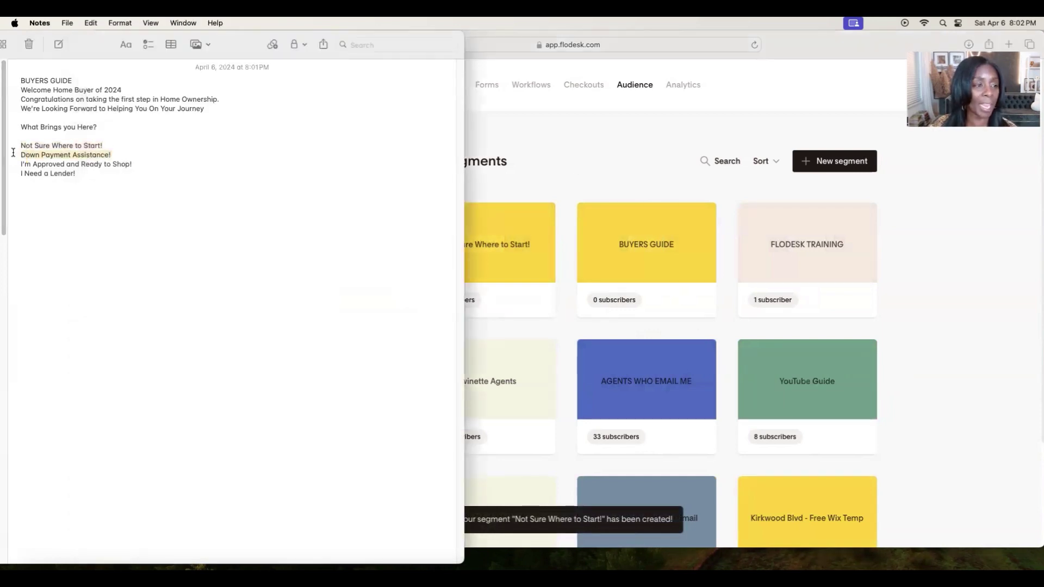
click(87, 22)
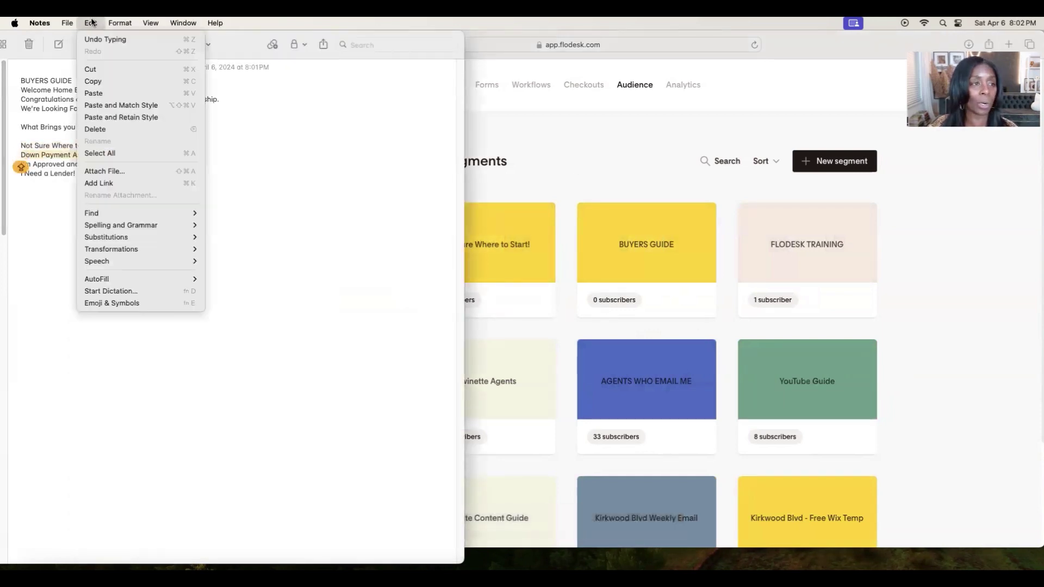
click(93, 81)
click(550, 190)
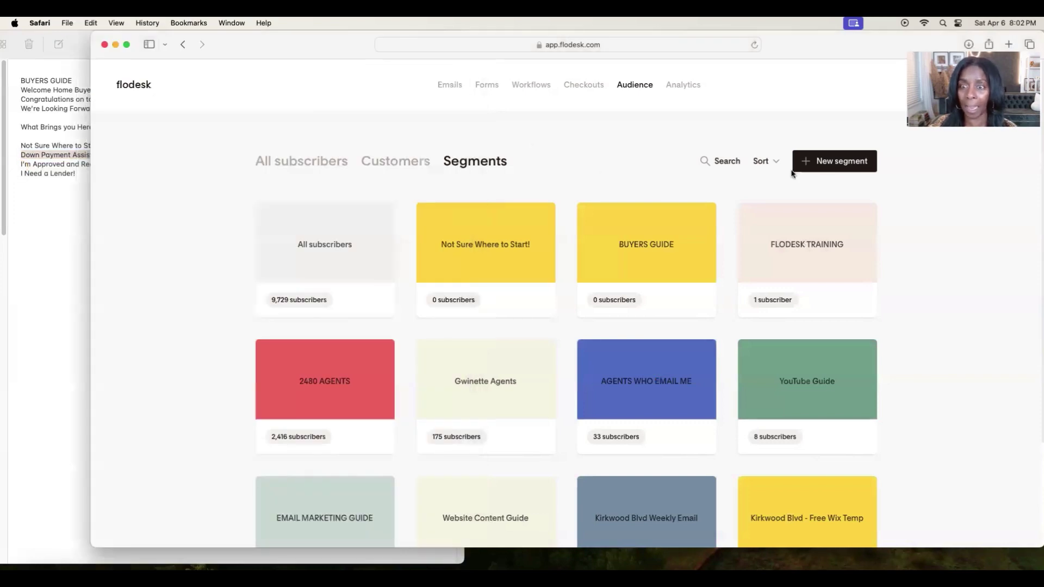
click(817, 161)
key(super+v)
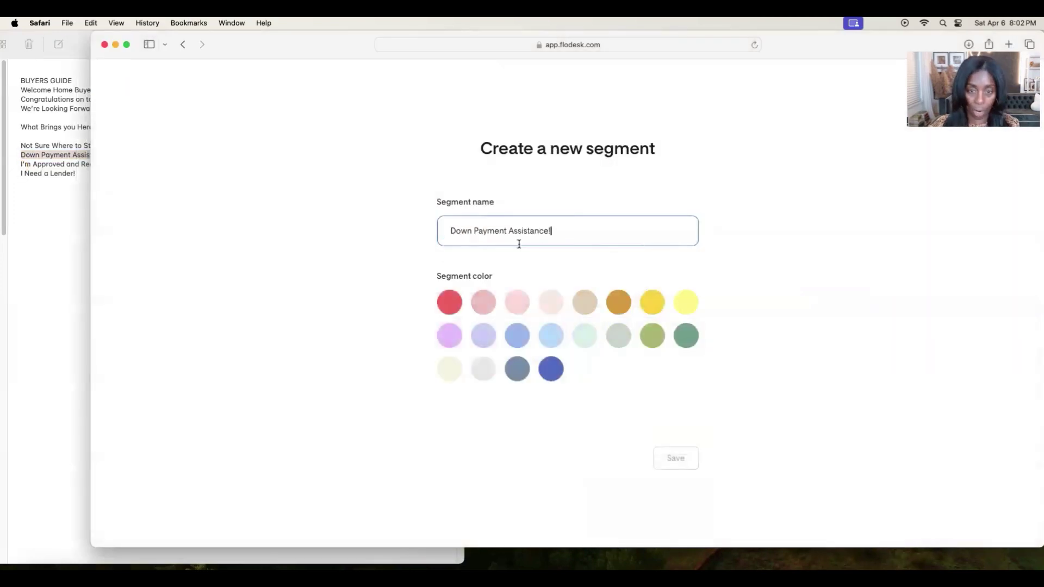
click(652, 302)
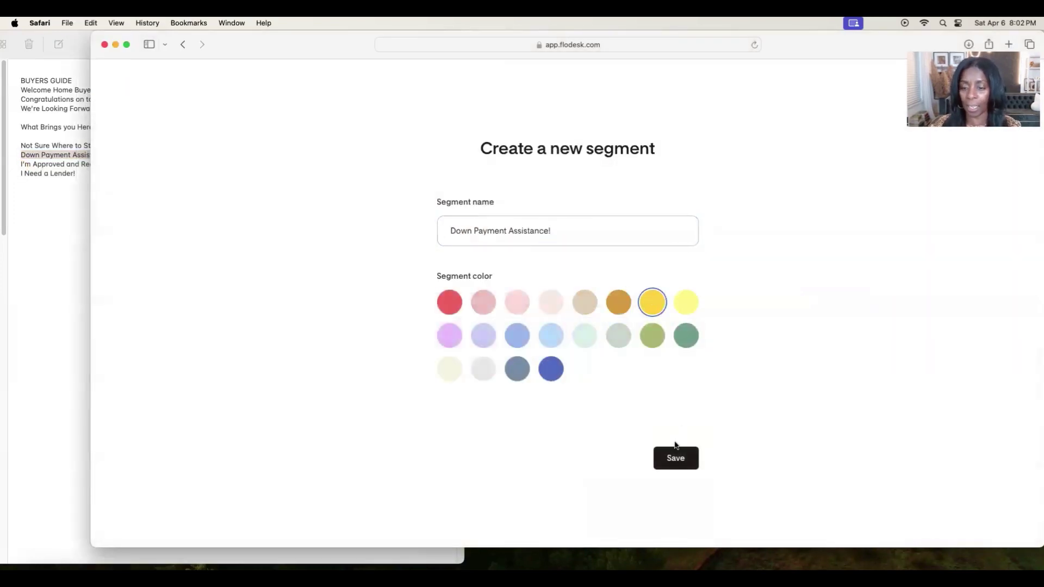
click(676, 455)
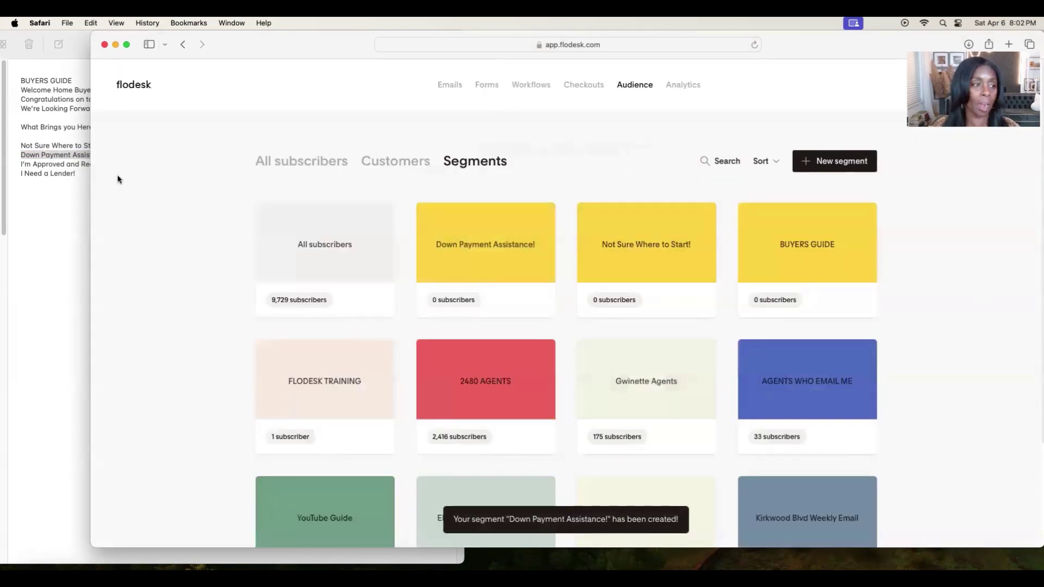
Create the yellow segment 'I'm Approved and Ready to Shop!'.
click(118, 179)
drag(140, 164, 18, 161)
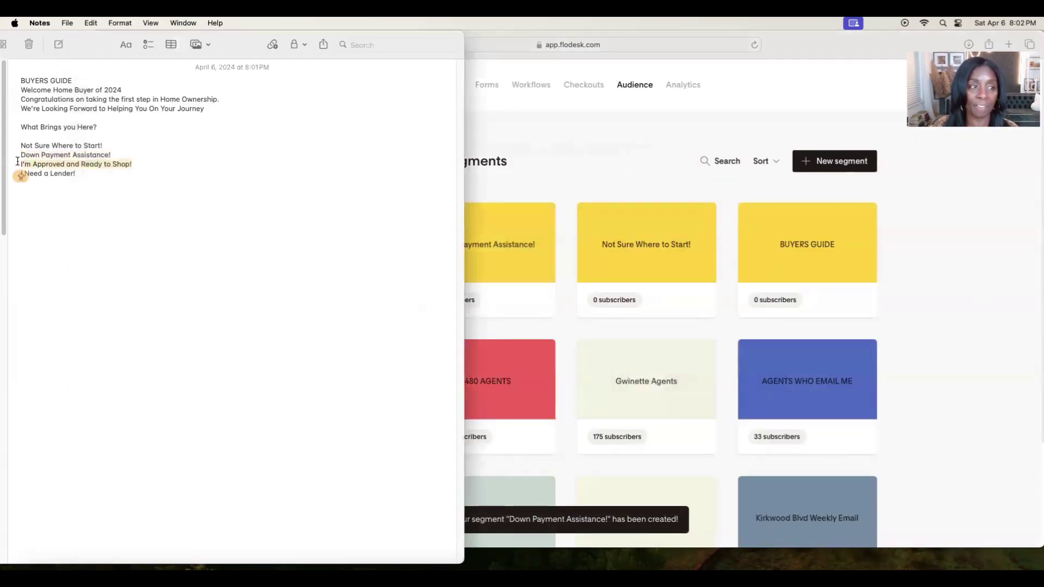
click(91, 23)
click(98, 82)
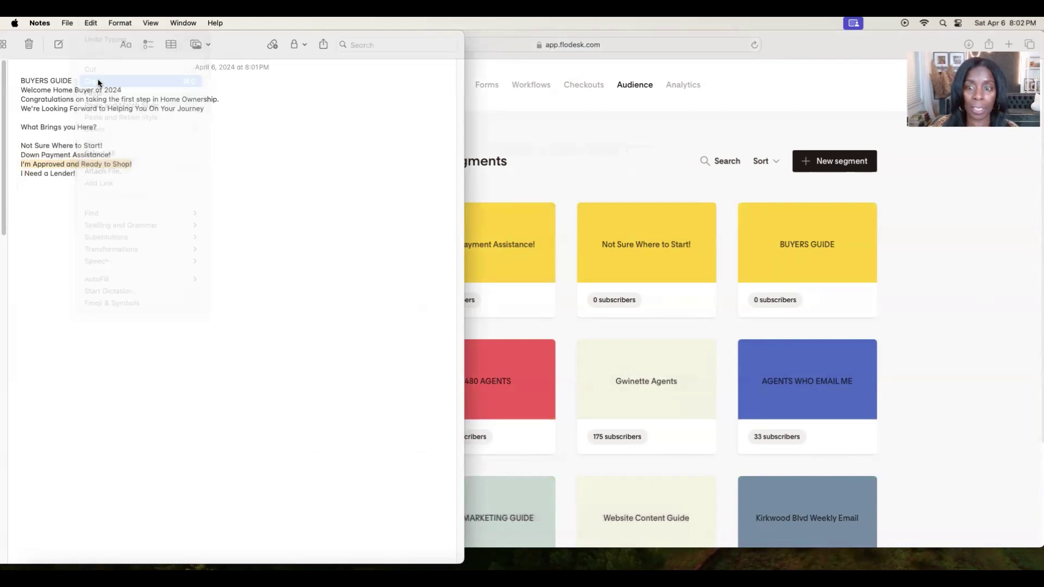
click(846, 157)
click(845, 158)
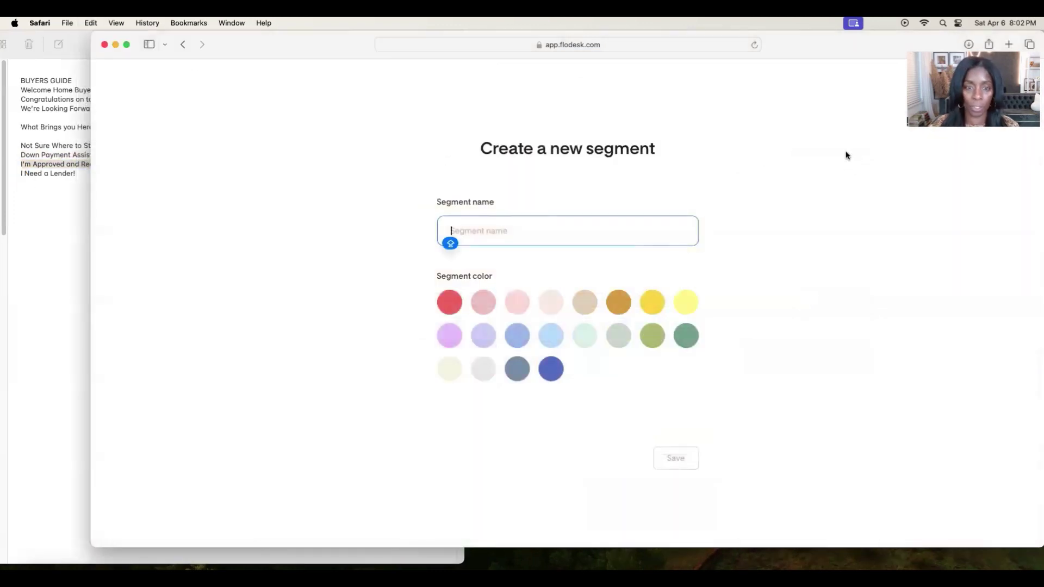
key(super+v)
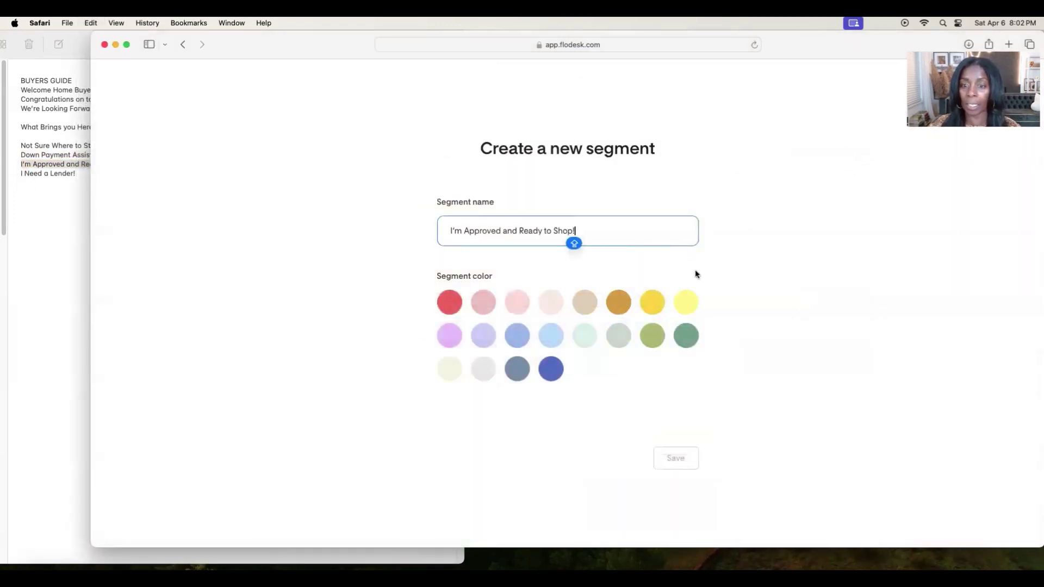
click(653, 302)
click(675, 458)
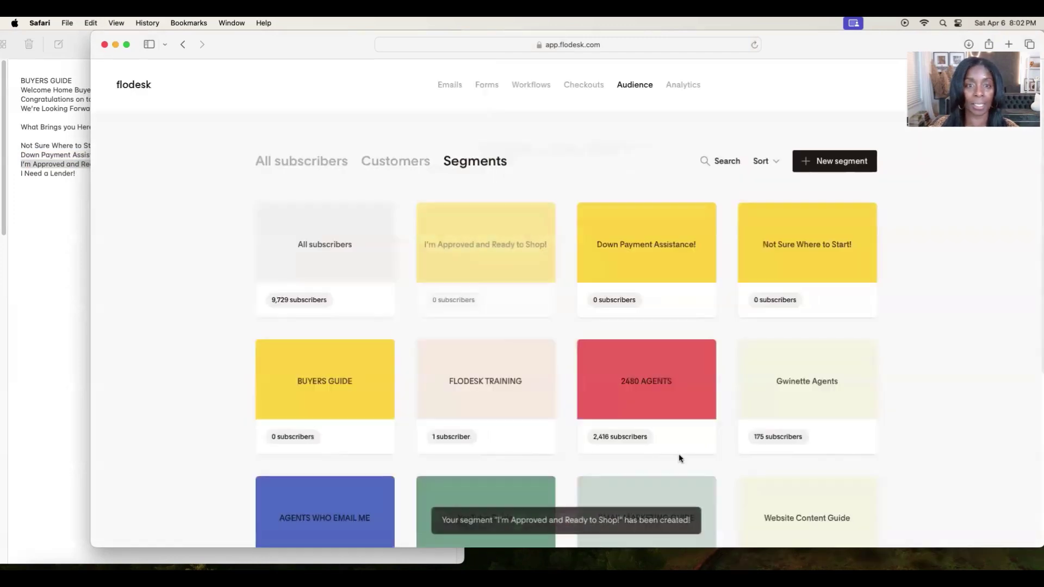
Create the yellow segment 'I Need a Lender!'.
click(20, 176)
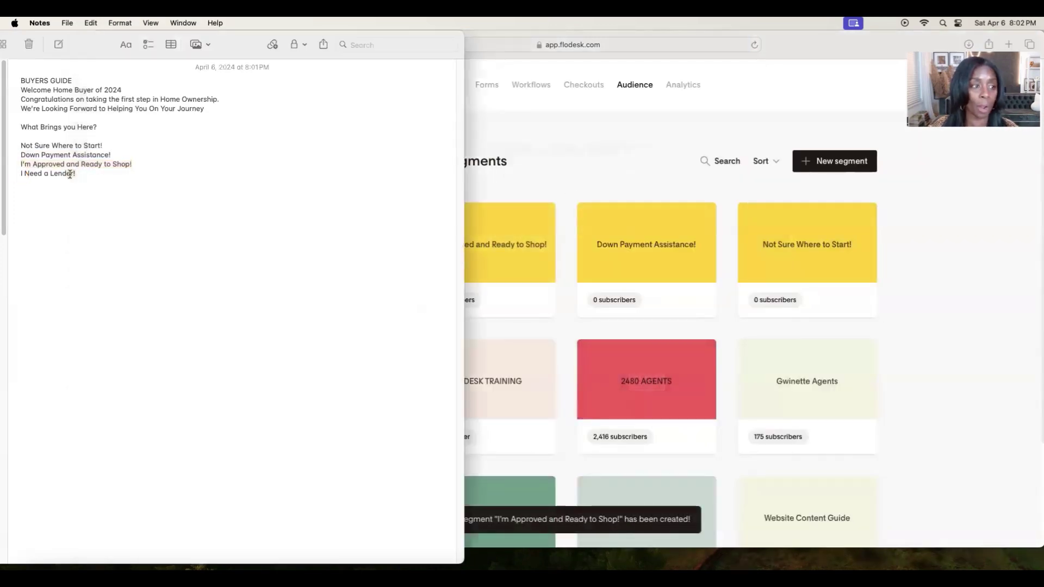
triple_click(69, 174)
click(91, 23)
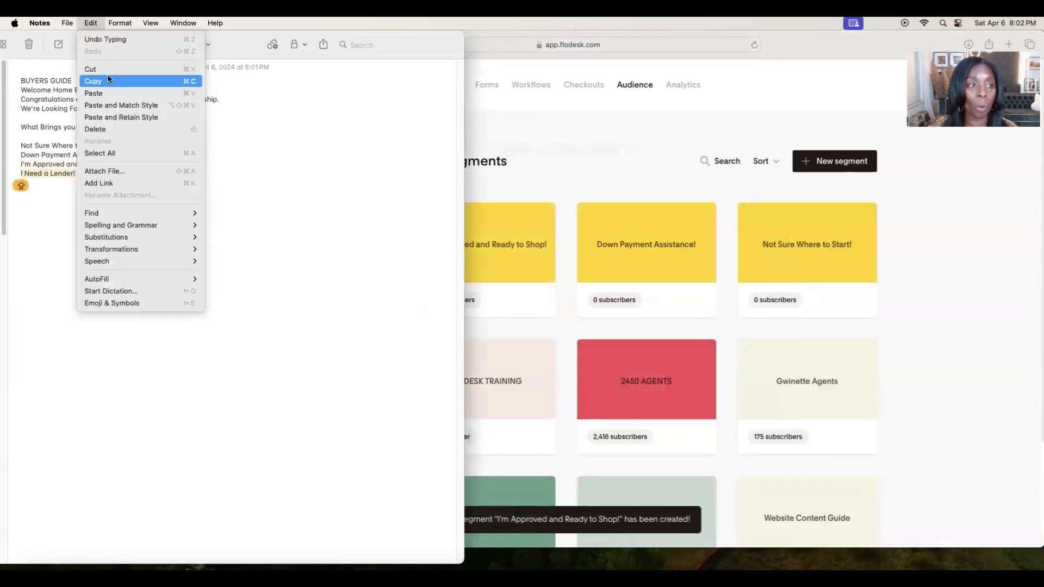
click(107, 76)
click(840, 157)
click(840, 160)
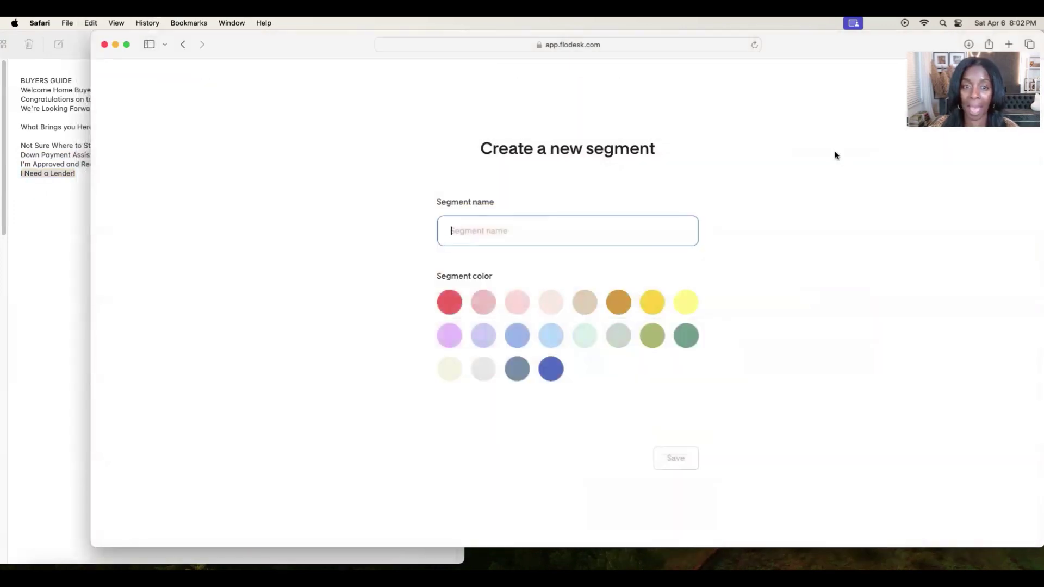
key(super+v)
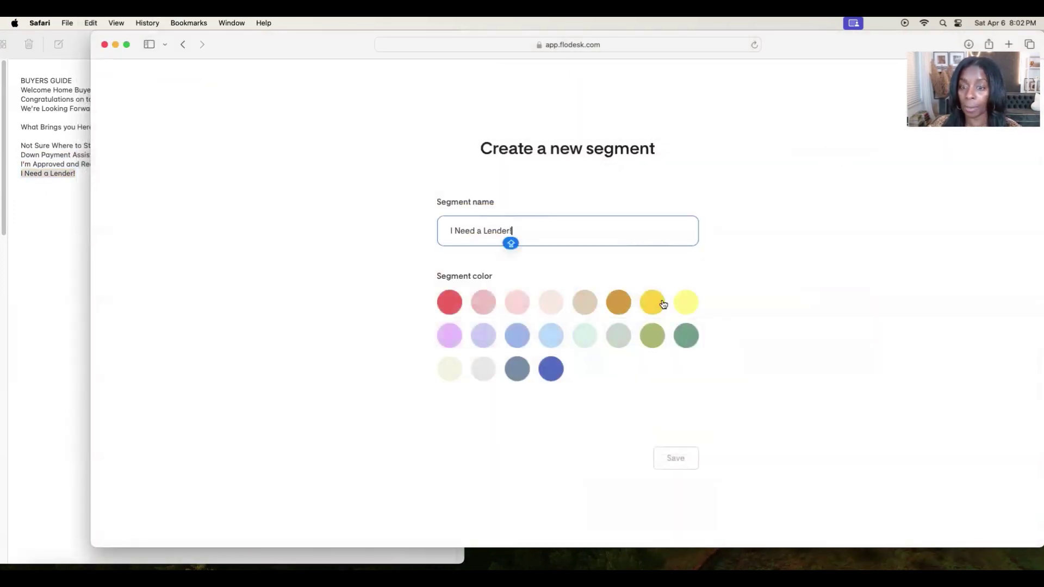
click(663, 301)
click(676, 458)
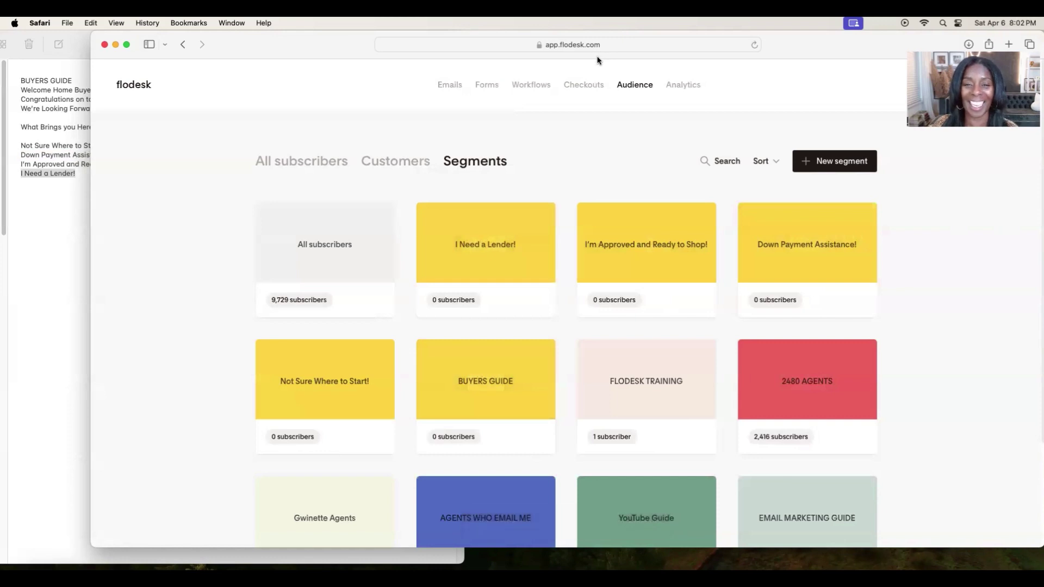
Go to Forms and open the Full page with image V form for editing.
click(486, 85)
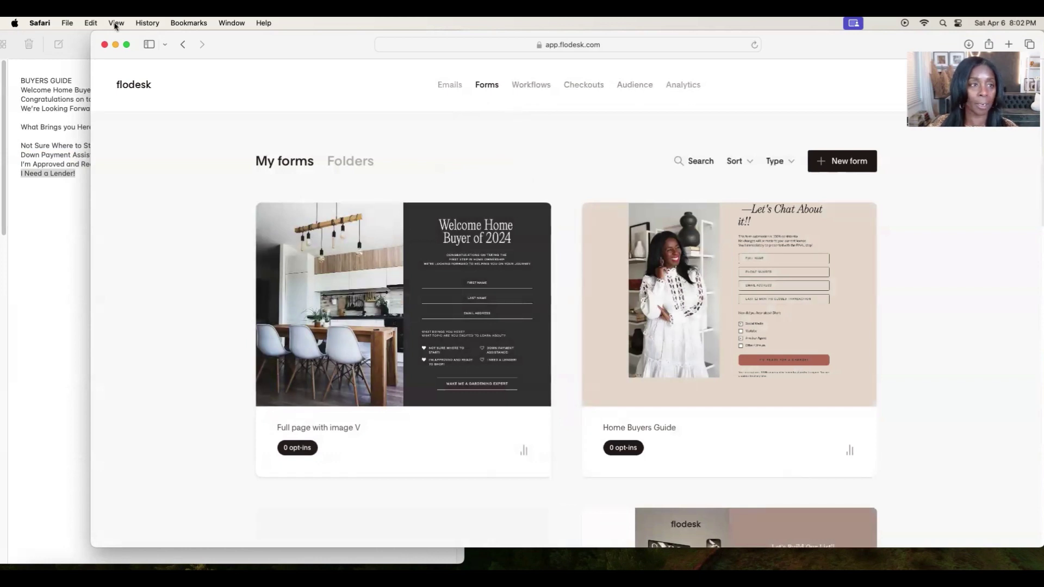
click(182, 44)
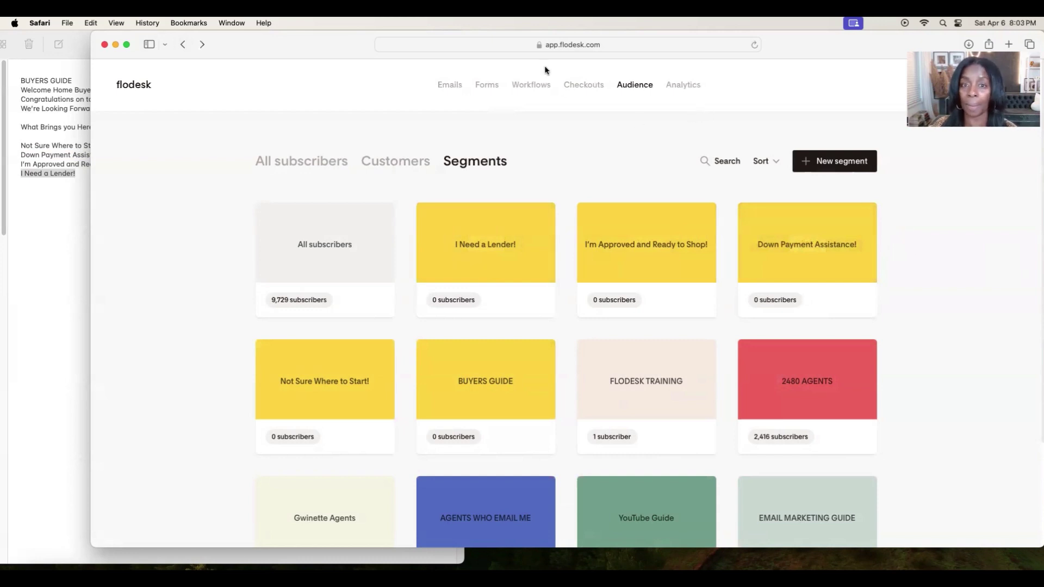
click(488, 85)
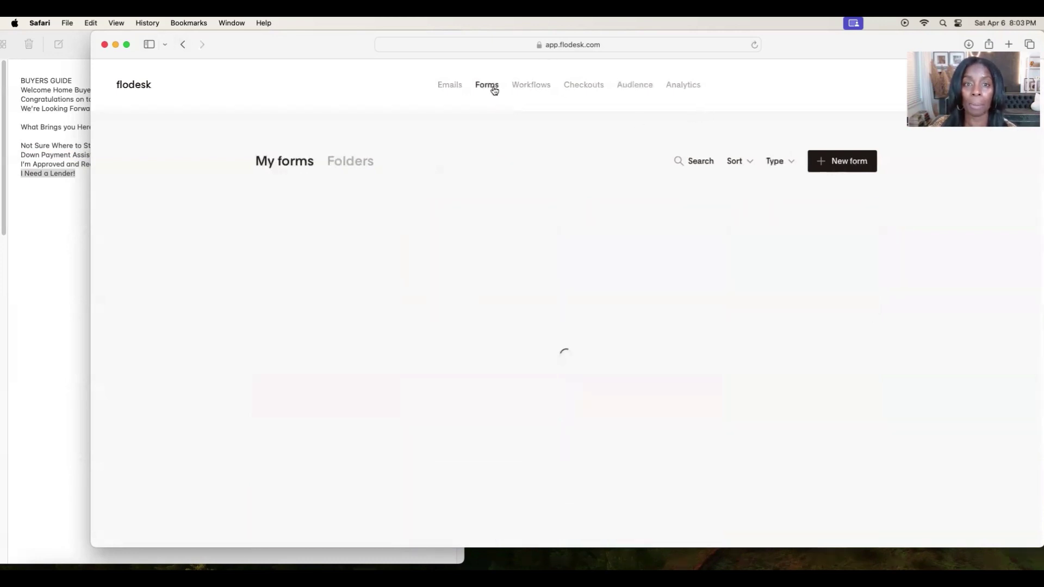
click(405, 306)
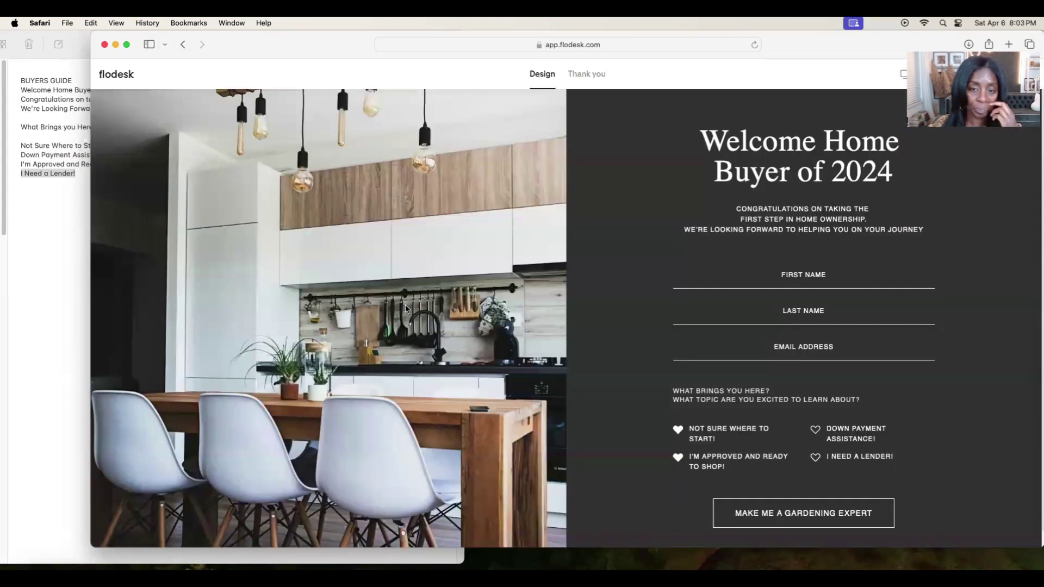
Link the 'Not Sure Where to Start!' and 'Down Payment Assistance!' options to their matching segments.
click(741, 428)
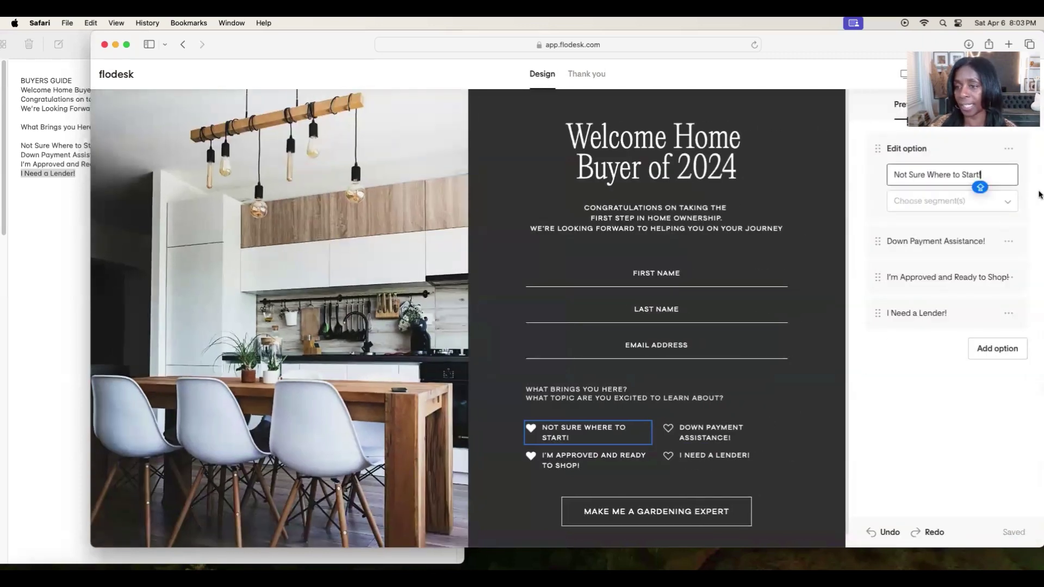
click(956, 201)
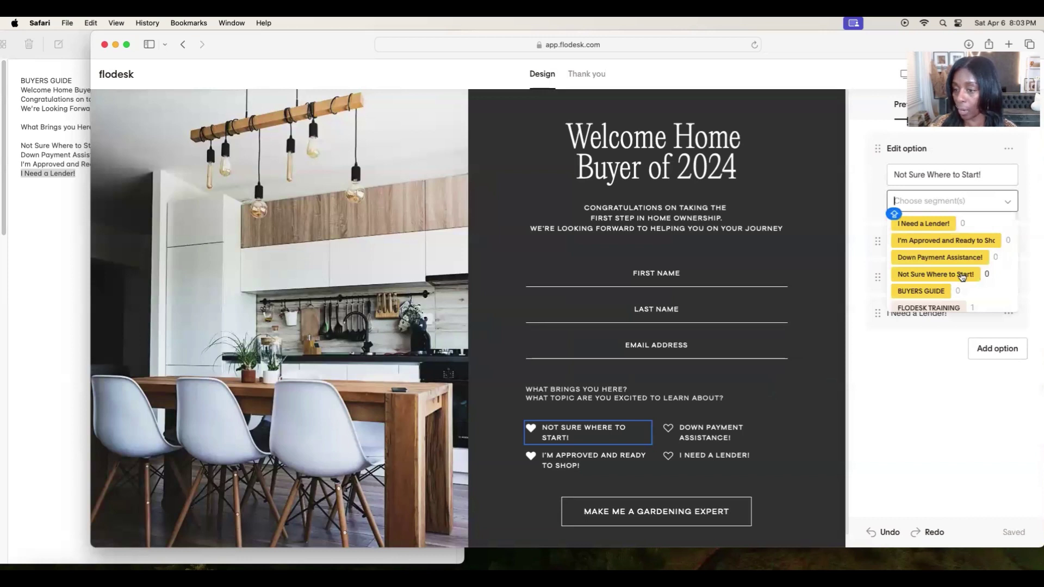
click(959, 275)
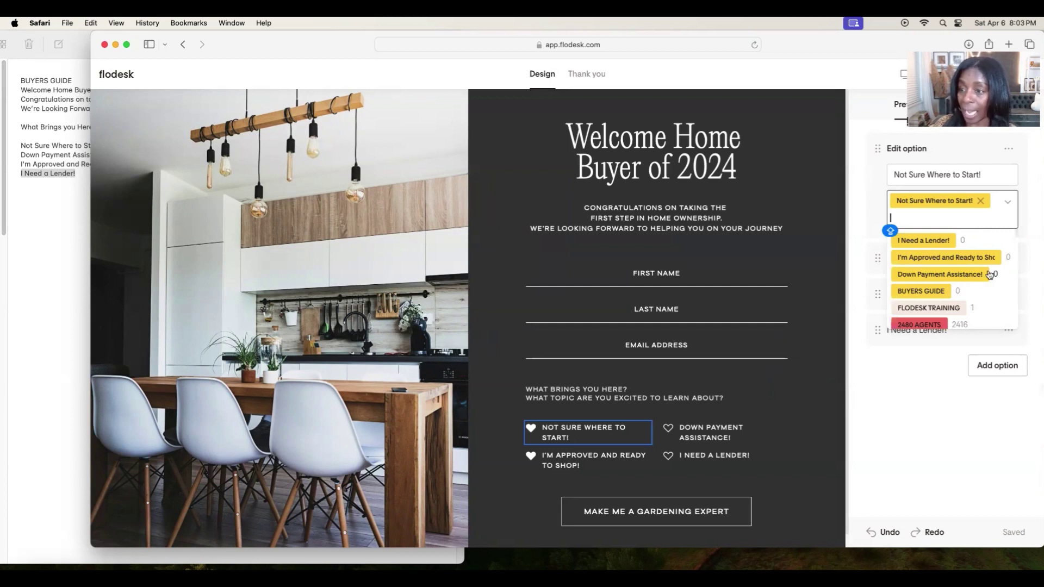
click(1036, 254)
click(969, 240)
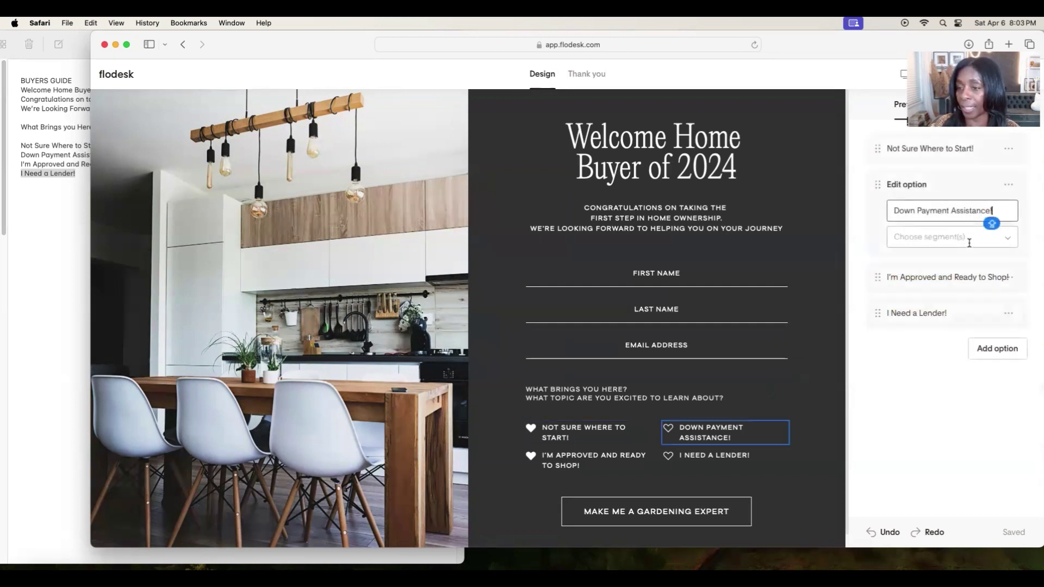
click(967, 239)
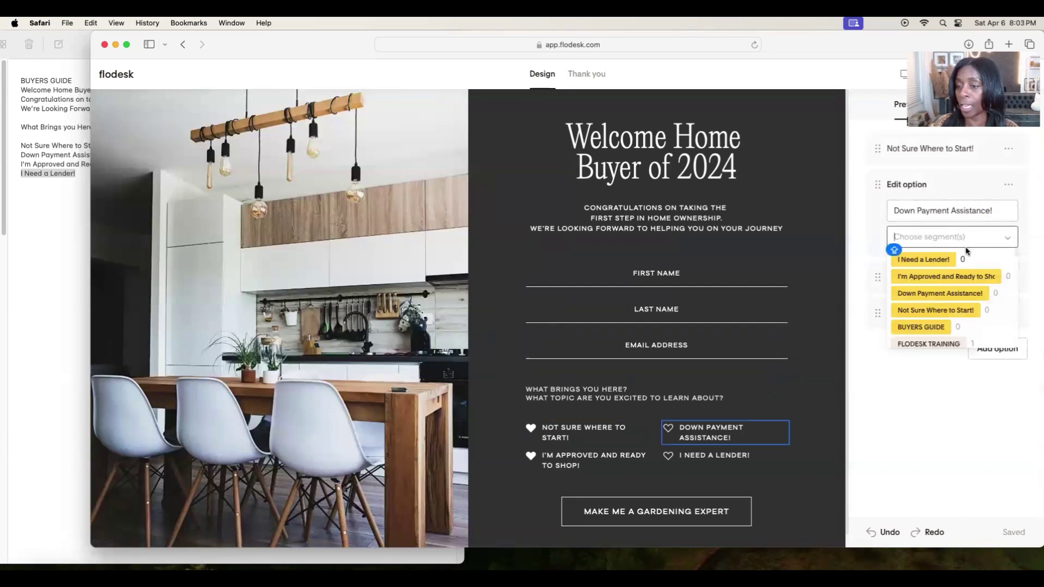
click(958, 297)
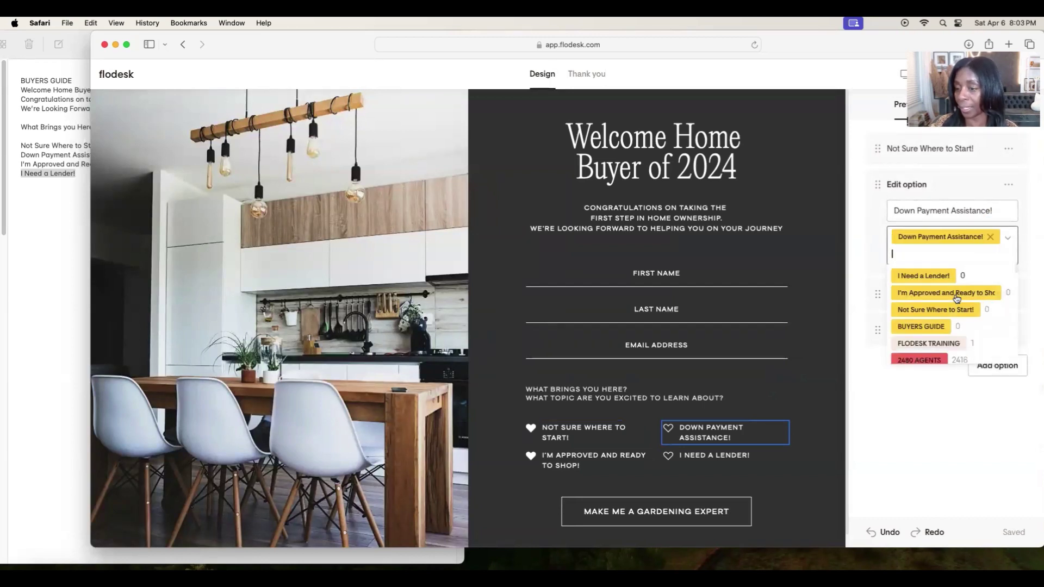
click(1030, 275)
Link the 'I'm Approved and Ready to Shop!' and 'I Need a Lender!' options to their matching segments.
click(985, 283)
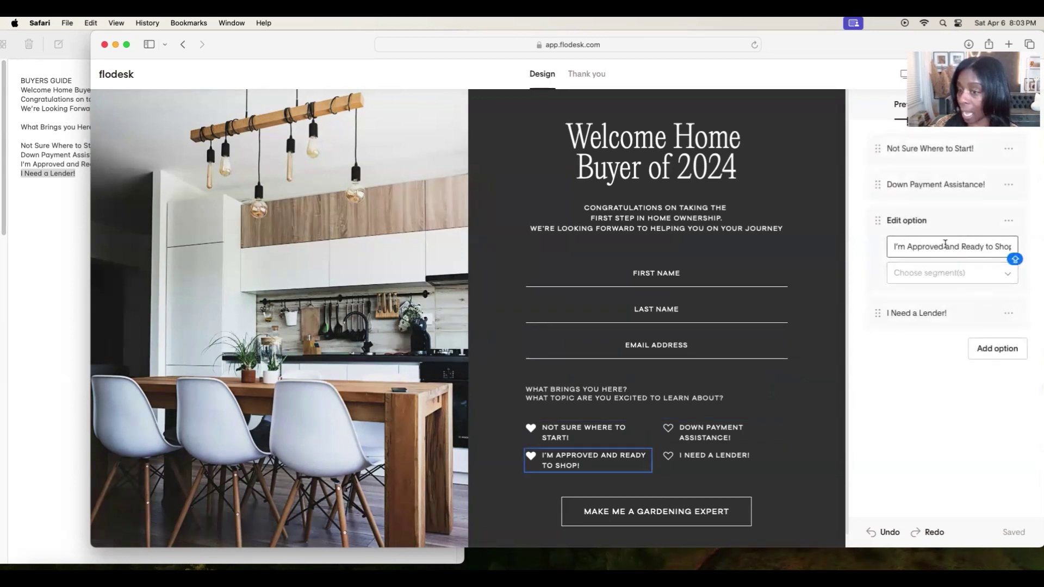
click(944, 274)
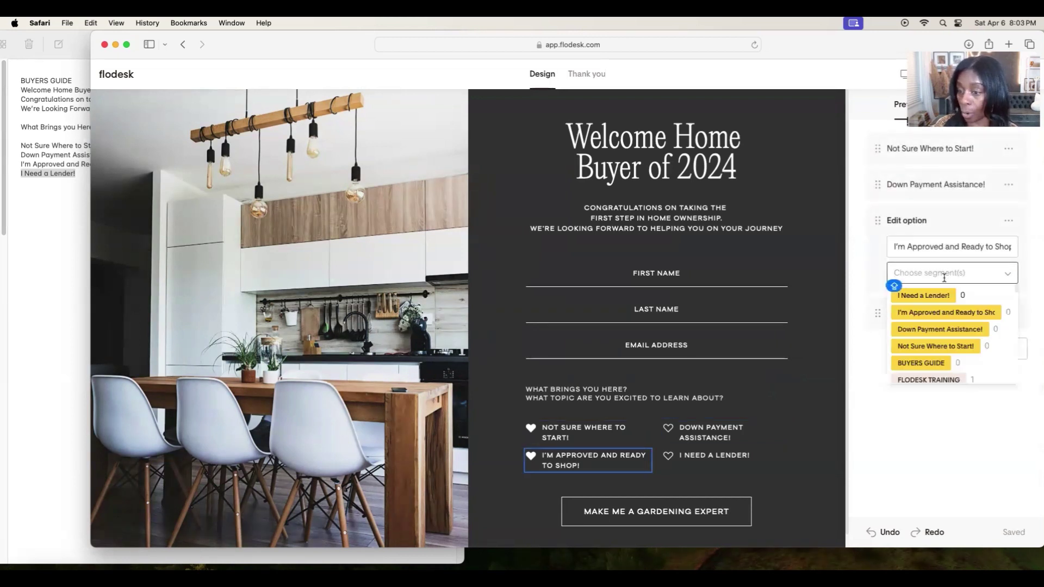
click(944, 314)
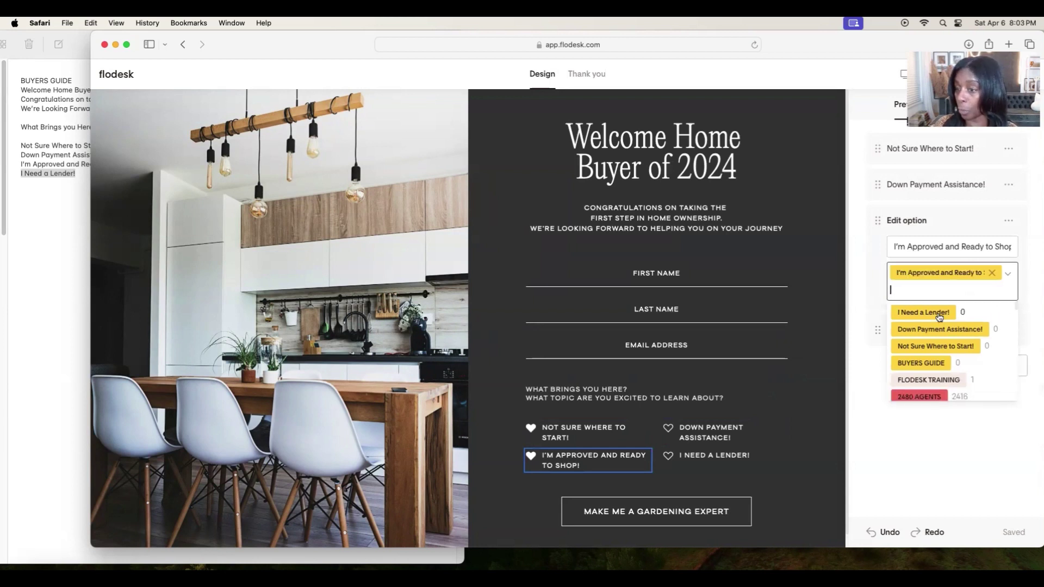
click(1040, 287)
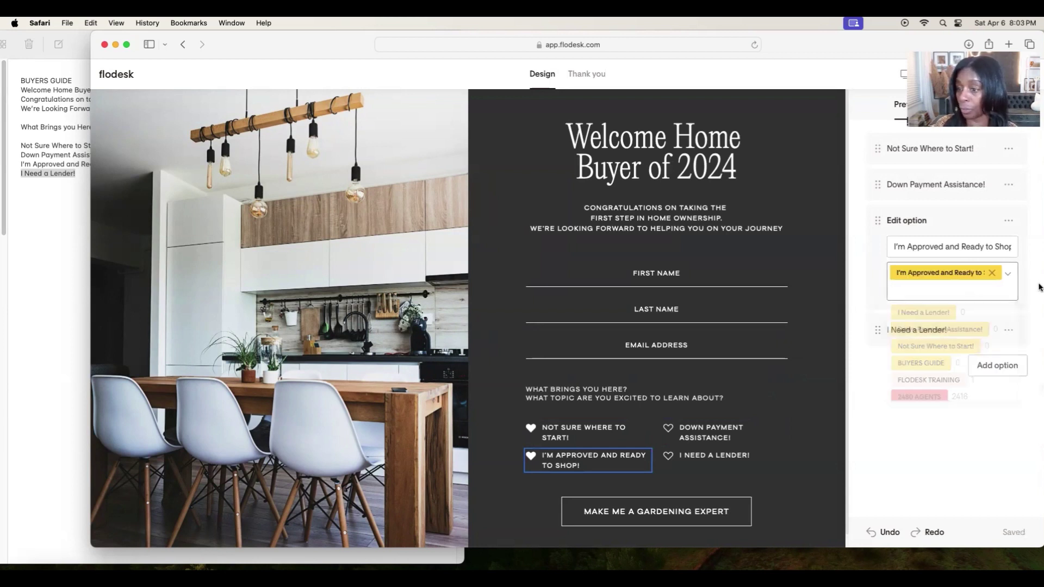
click(932, 333)
click(935, 309)
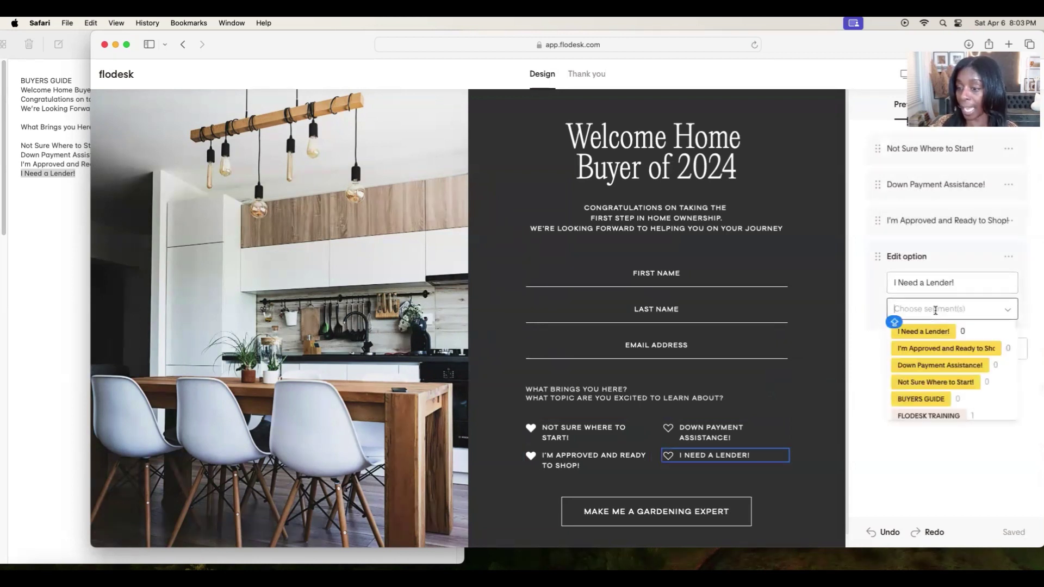
click(935, 331)
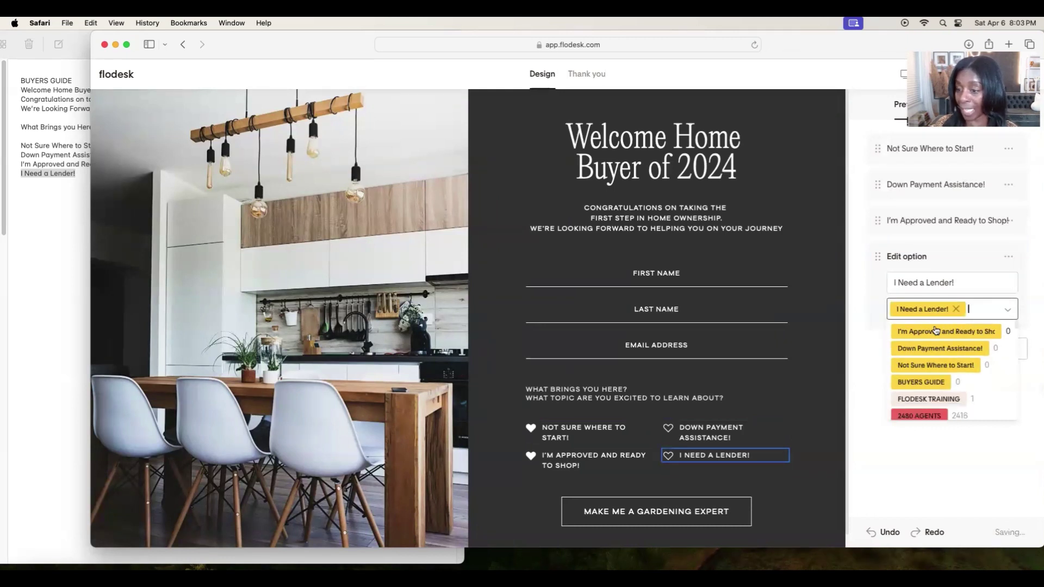
click(899, 397)
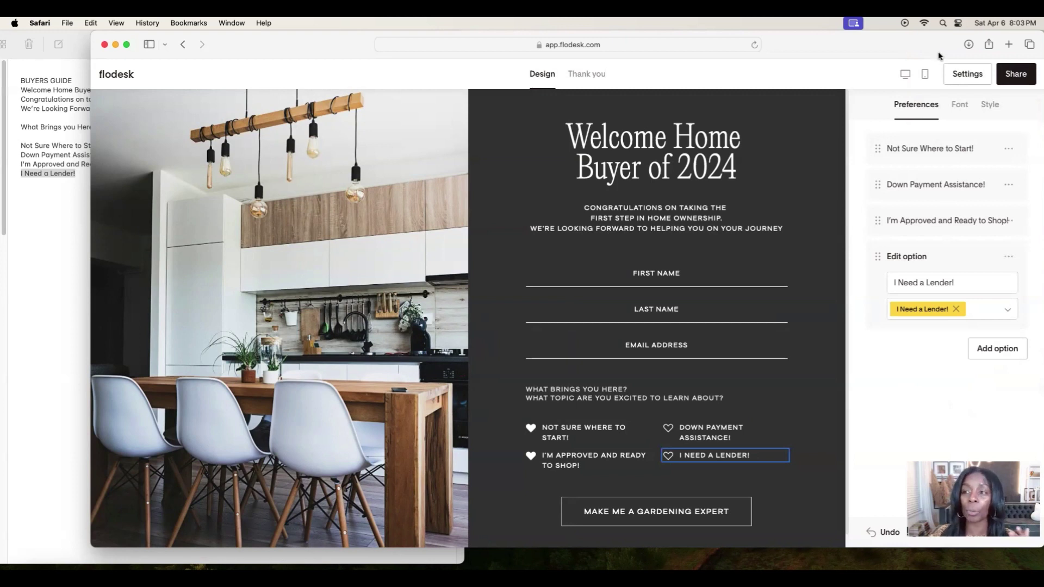
Check the option font and checkbox settings, then retype the submit label as YOU'RE IN!!!
click(958, 105)
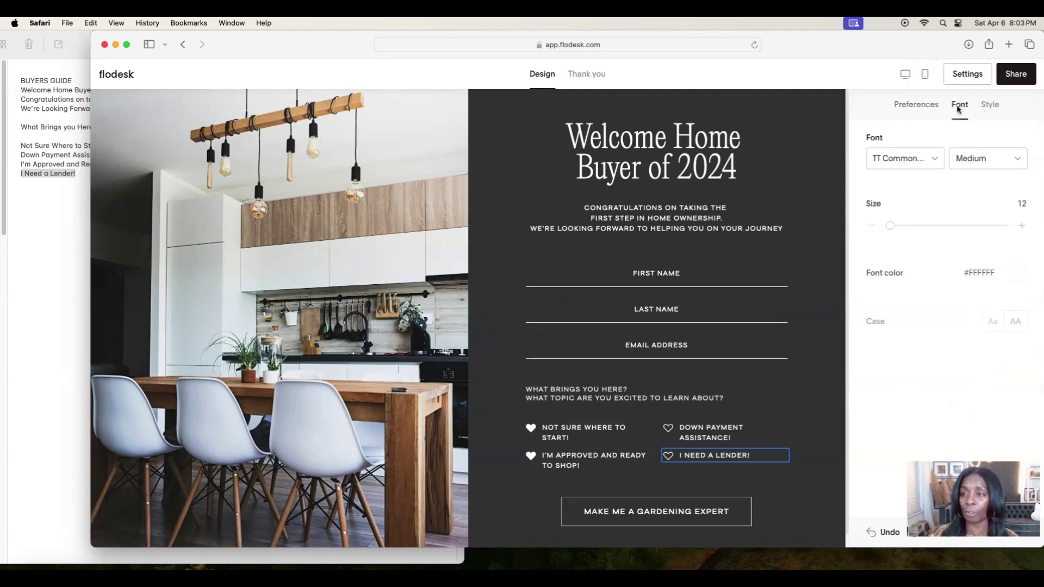
click(990, 106)
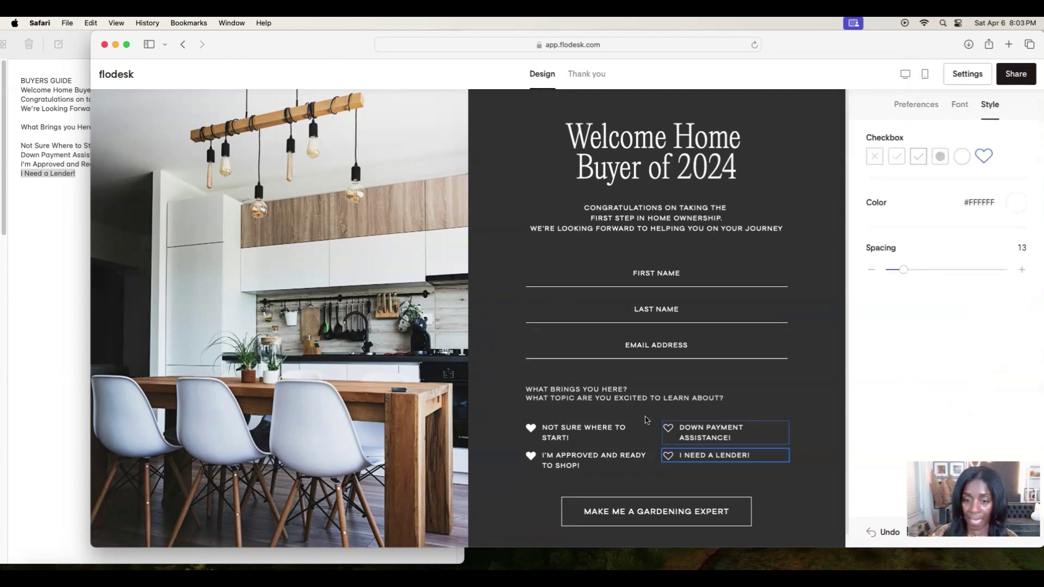
click(652, 512)
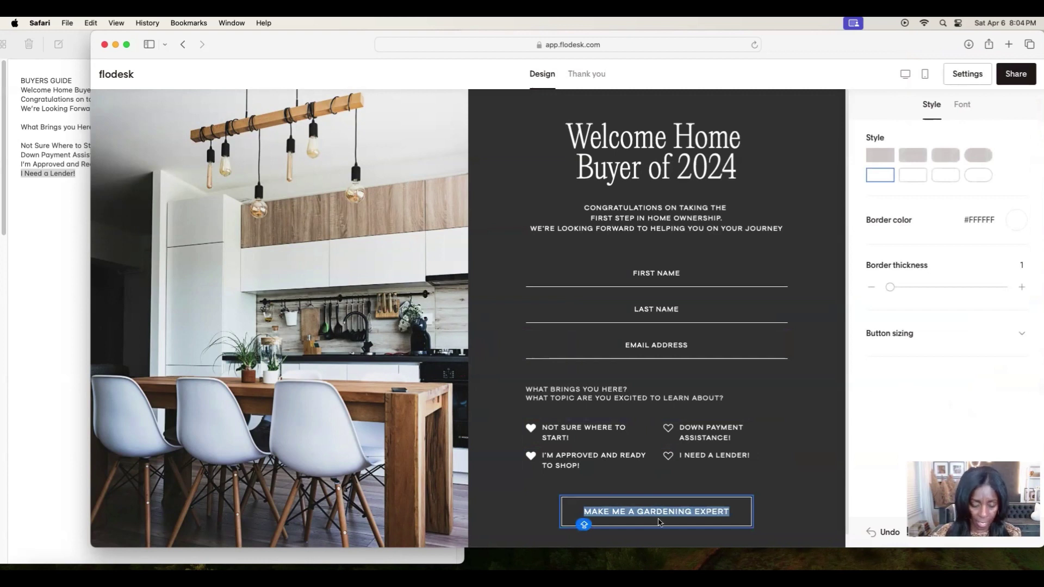
text(YOURE)
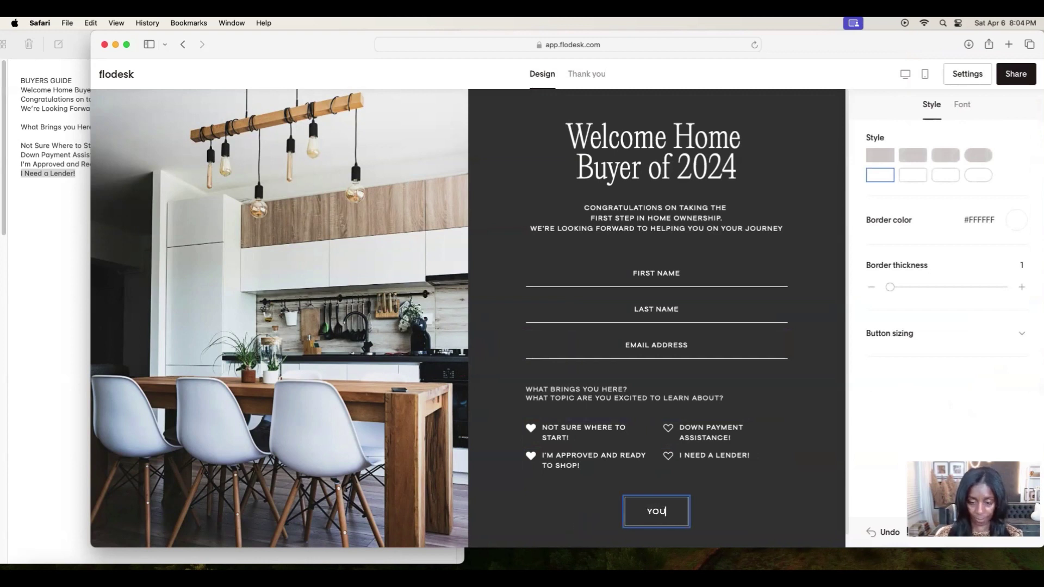
key(BackSpace)
key(BackSpace)
key(BackSpace)
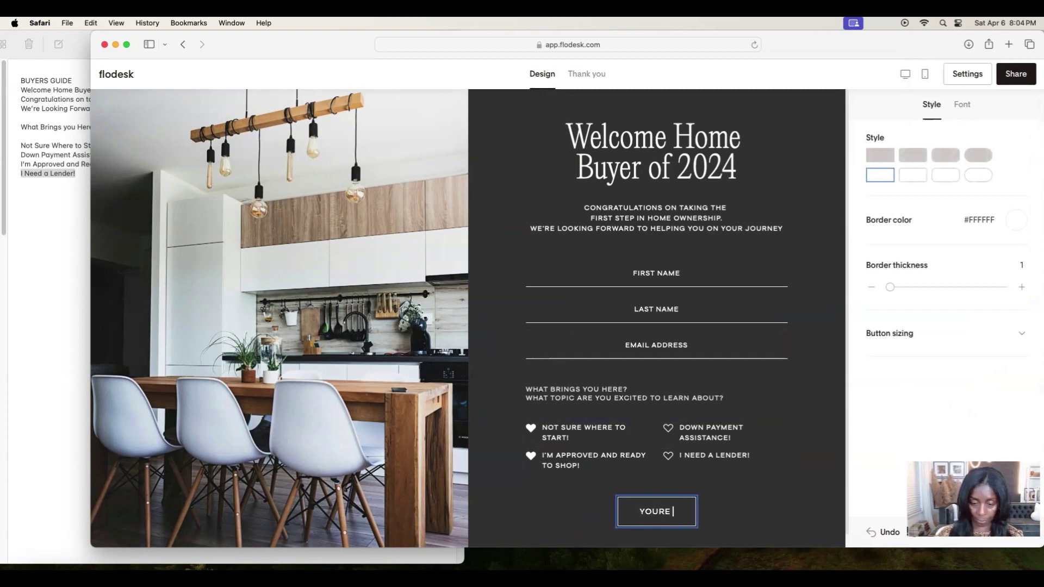
text('RE O)
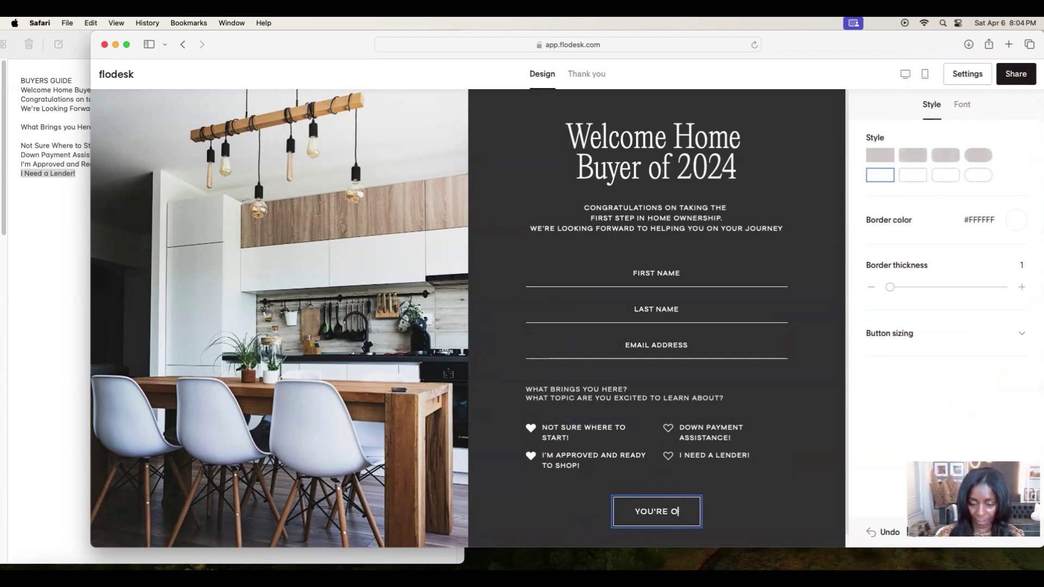
key(BackSpace)
text(IN)
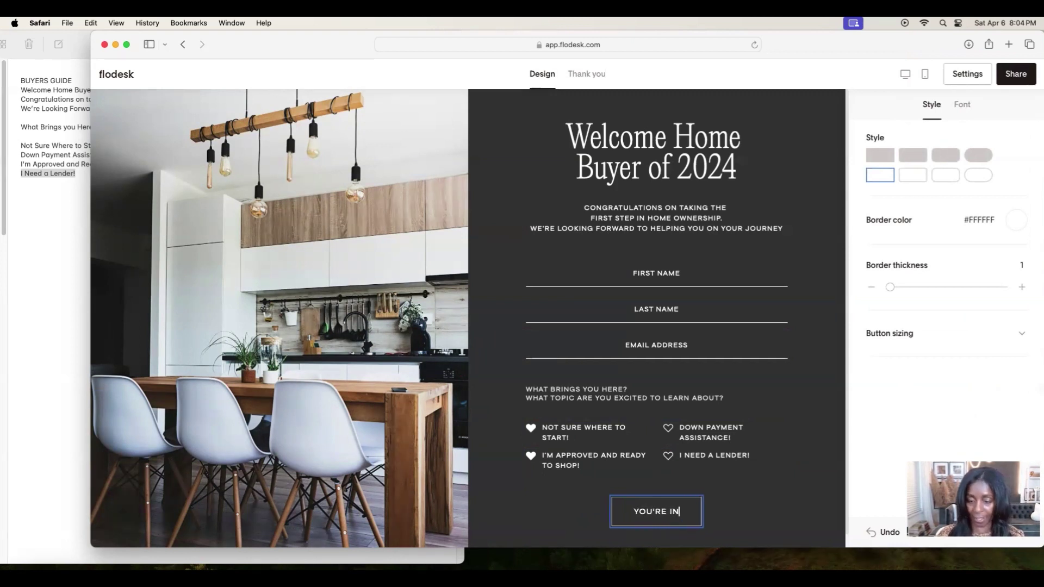
text(!!!)
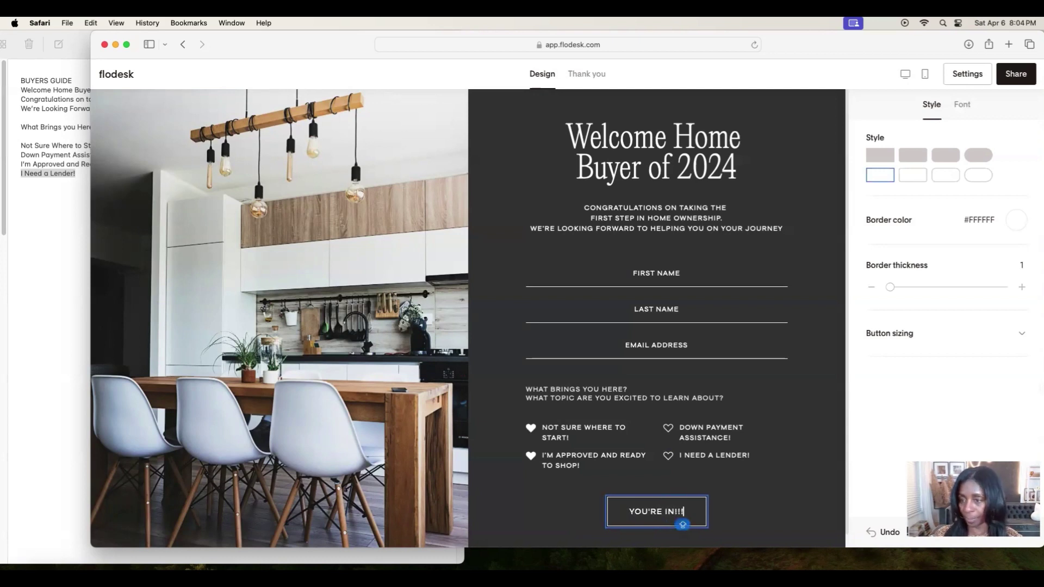
click(771, 510)
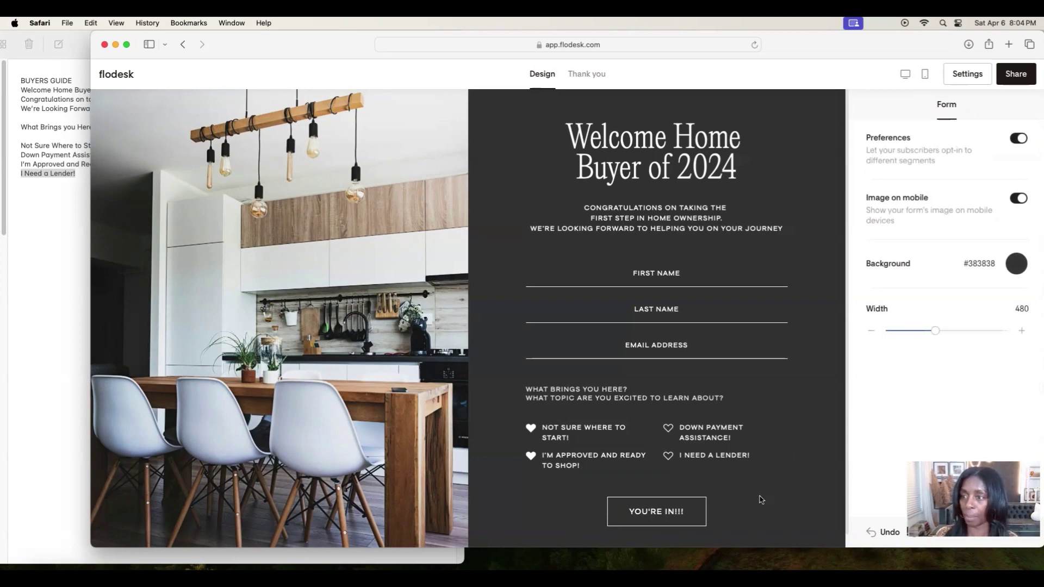
click(904, 75)
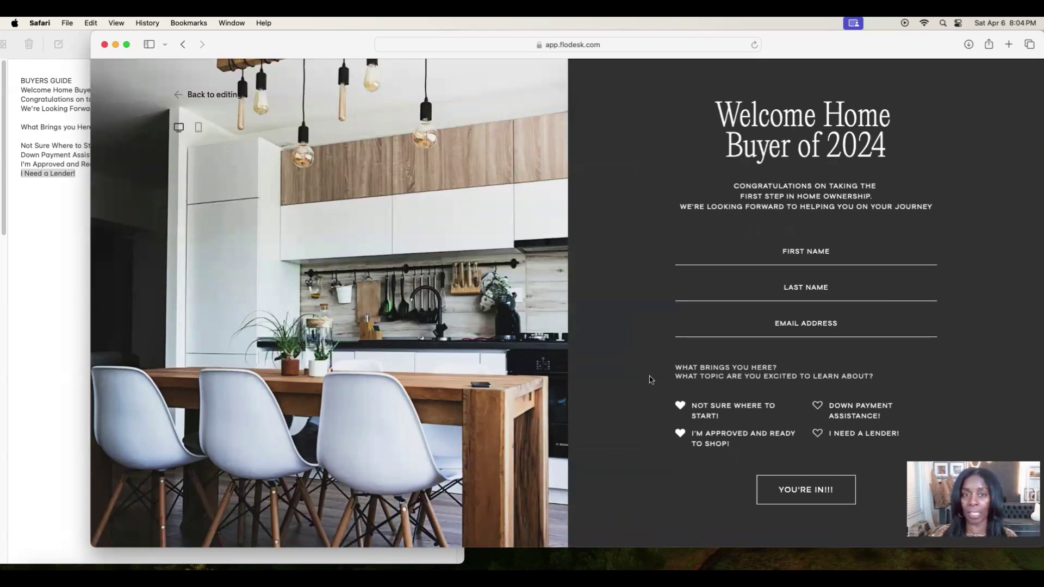
click(199, 127)
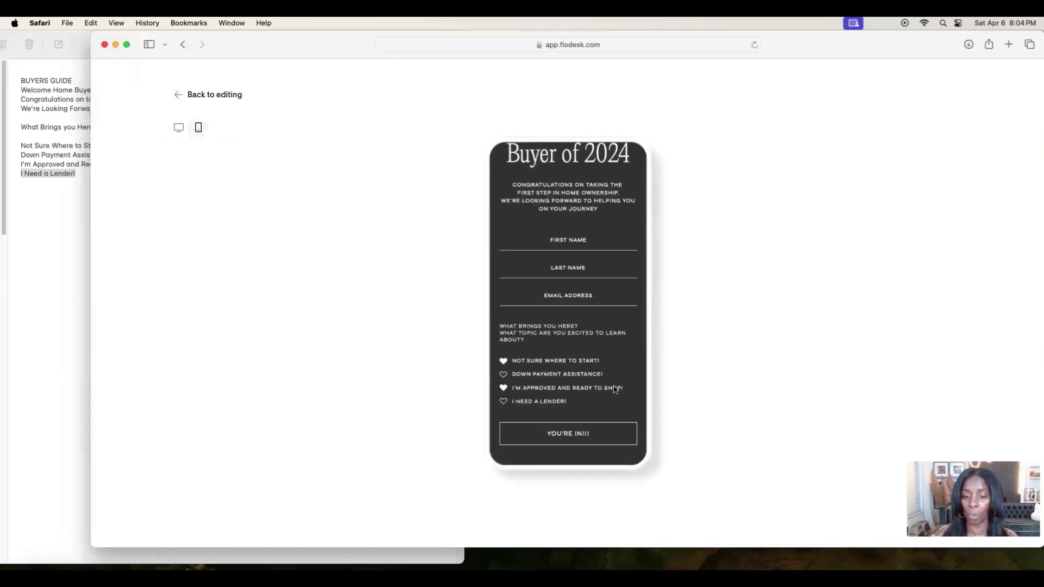
scroll(552, 399, up, 5)
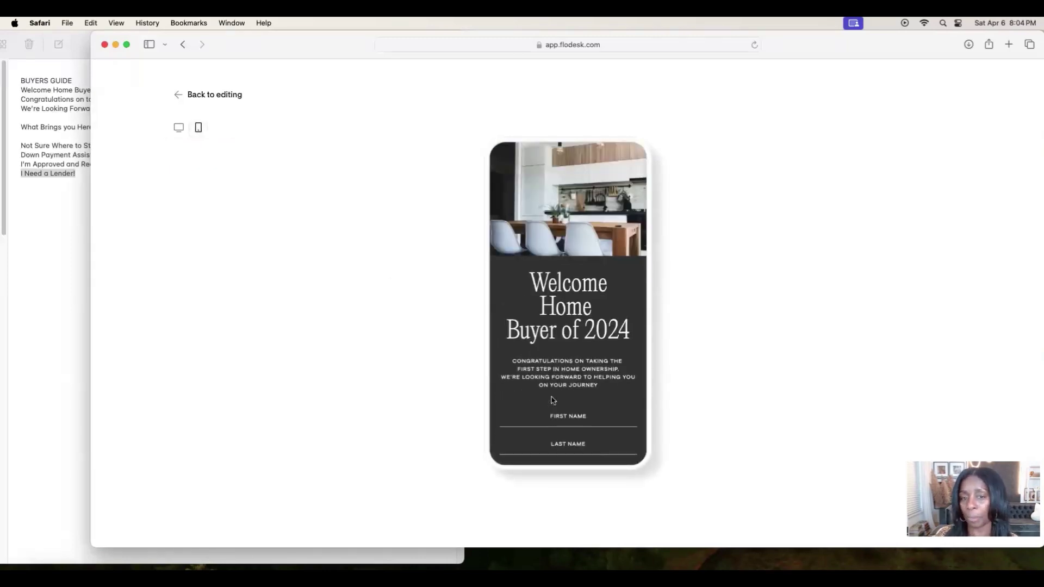
click(178, 95)
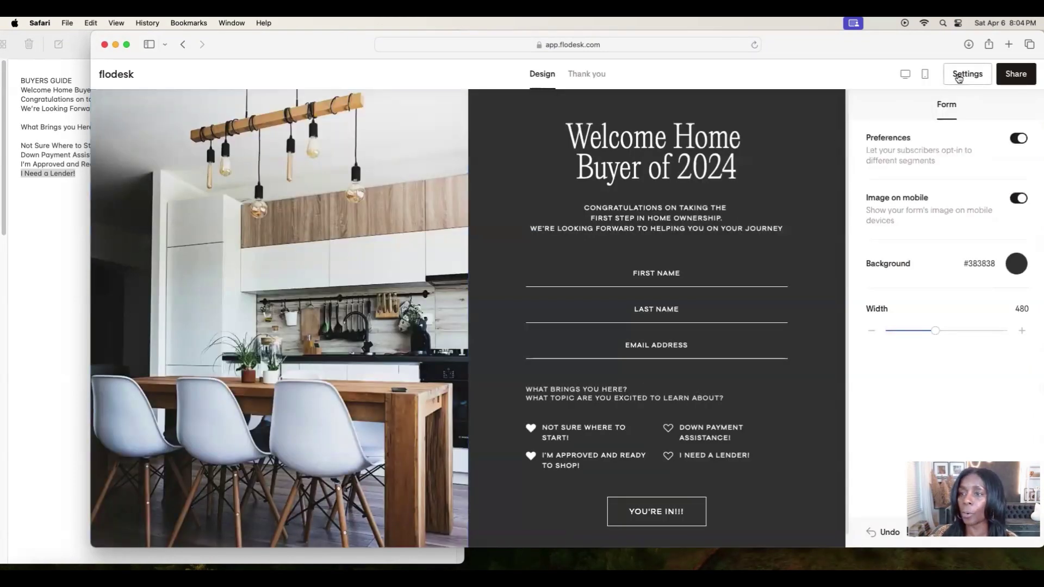
In the form's Settings, check the BUYERS GUIDE segment choice, then switch to the Link page.
click(958, 77)
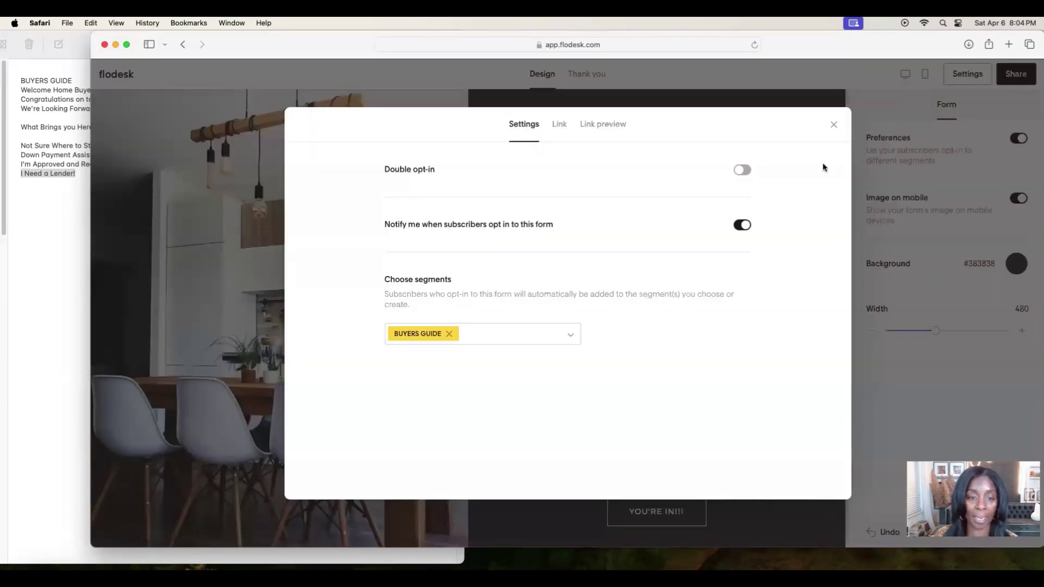
click(559, 334)
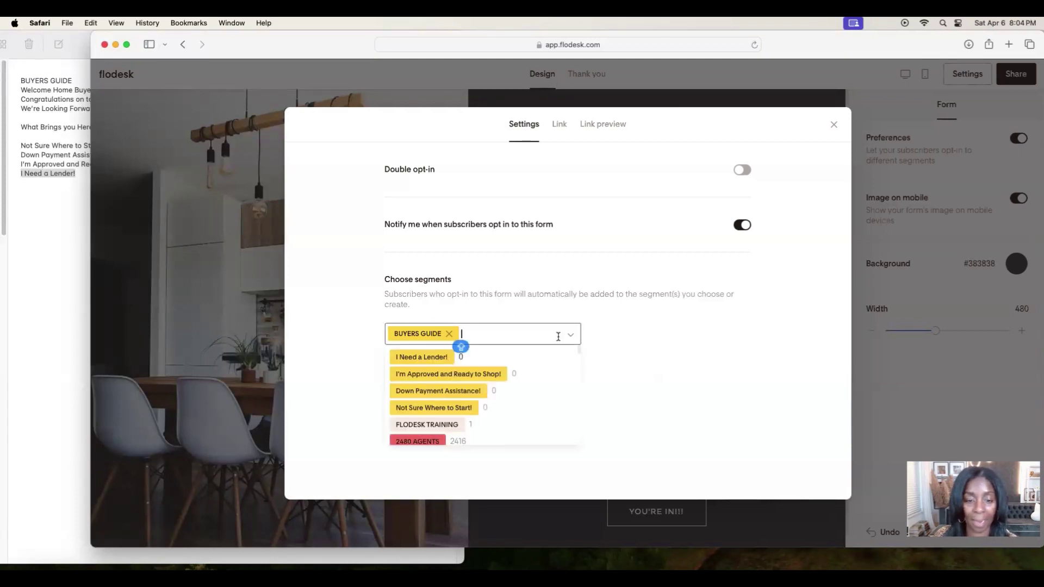
click(611, 353)
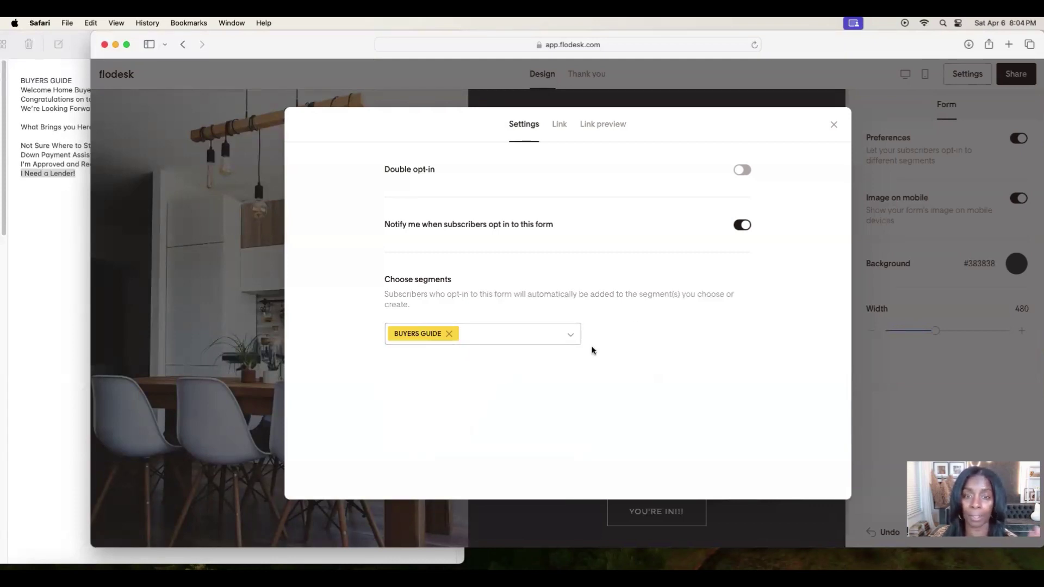
click(558, 125)
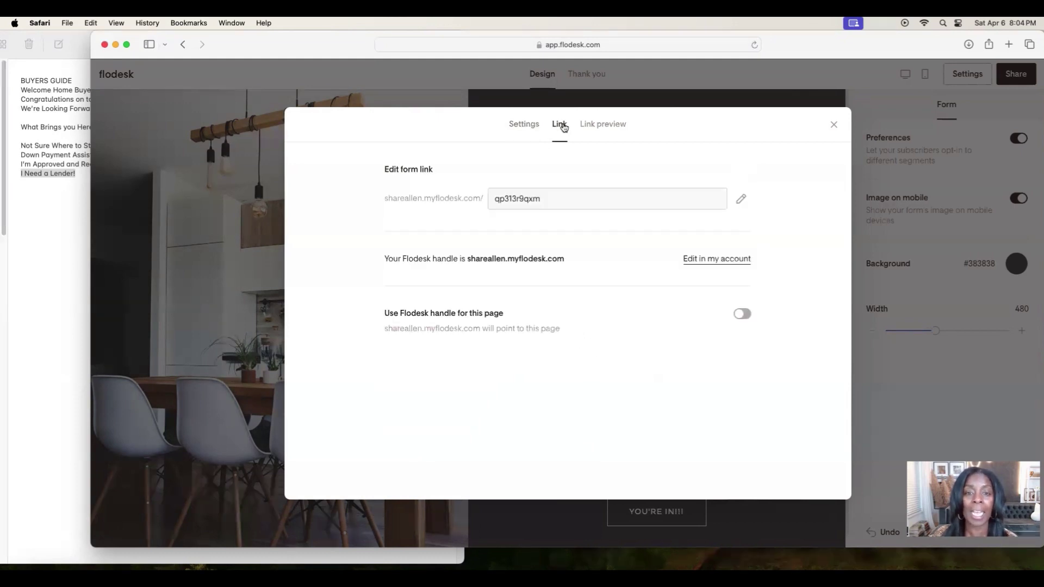
Replace the form's link slug with 'buyersguide' and save it.
click(740, 198)
key(super+a)
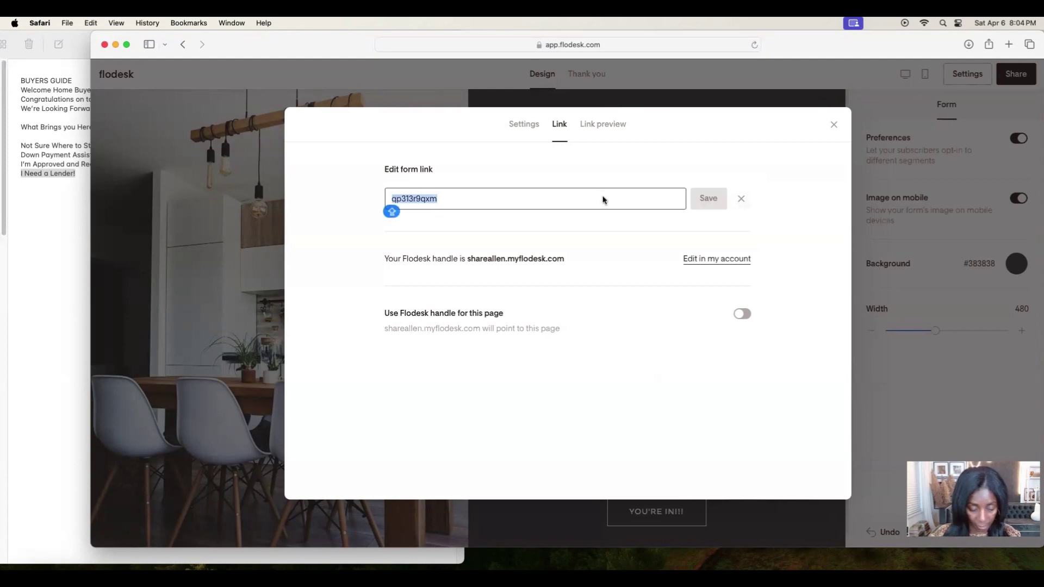
text(buyers)
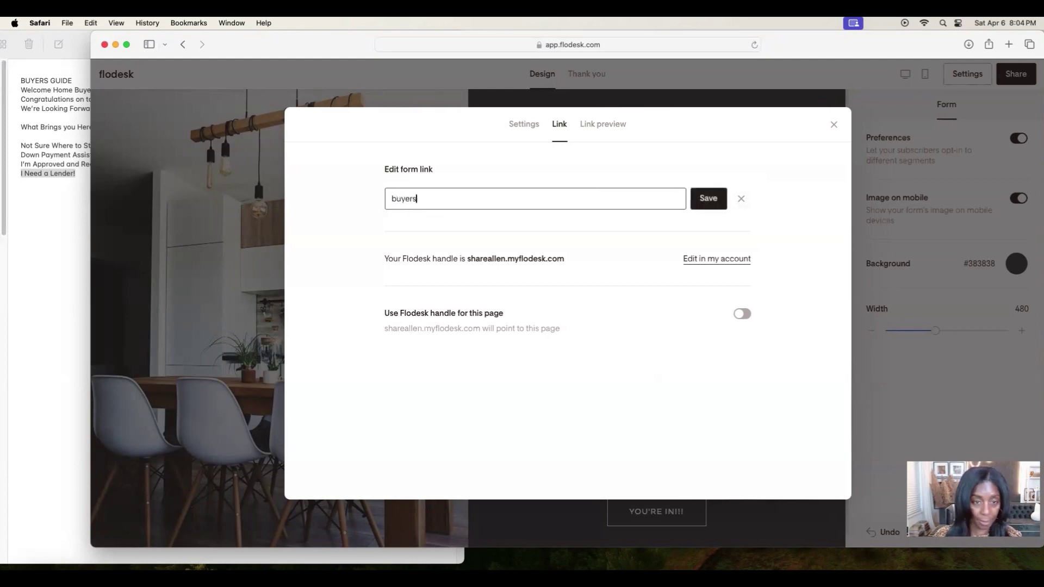
text(gu)
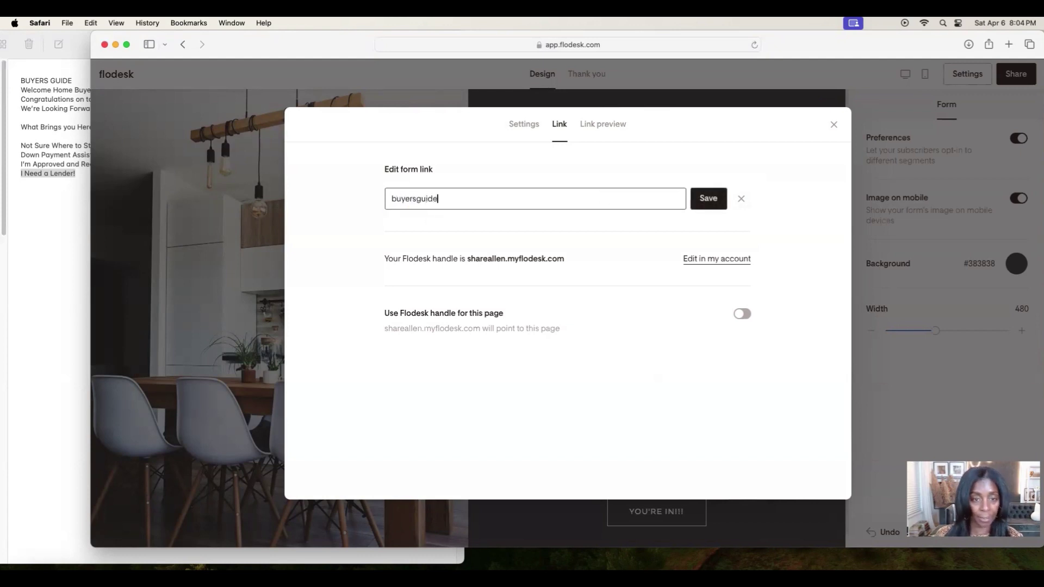
text(ide)
click(710, 199)
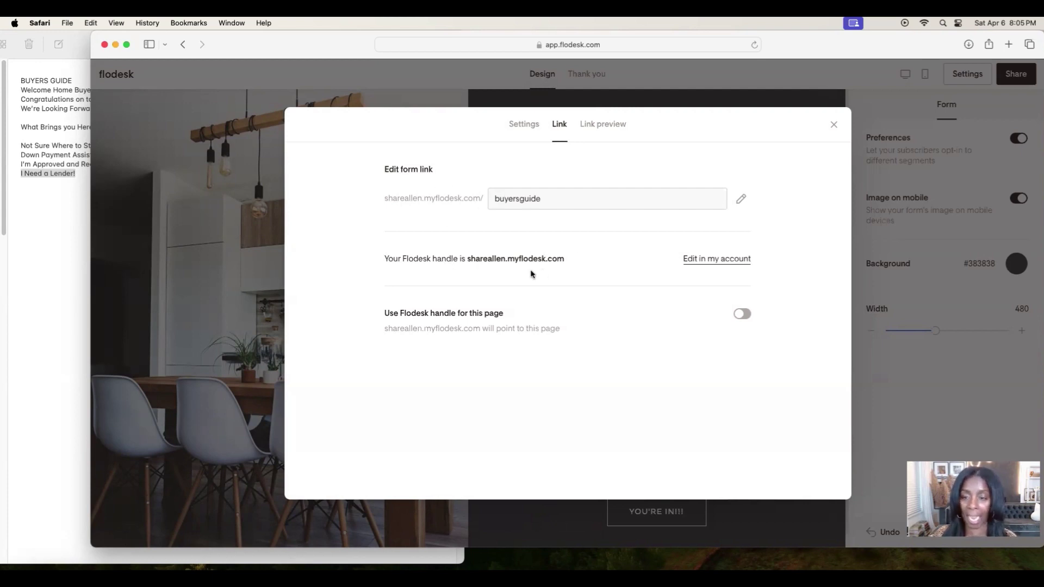
Upload the BUYERS GUIDE image as the link preview picture, then close the settings.
click(603, 130)
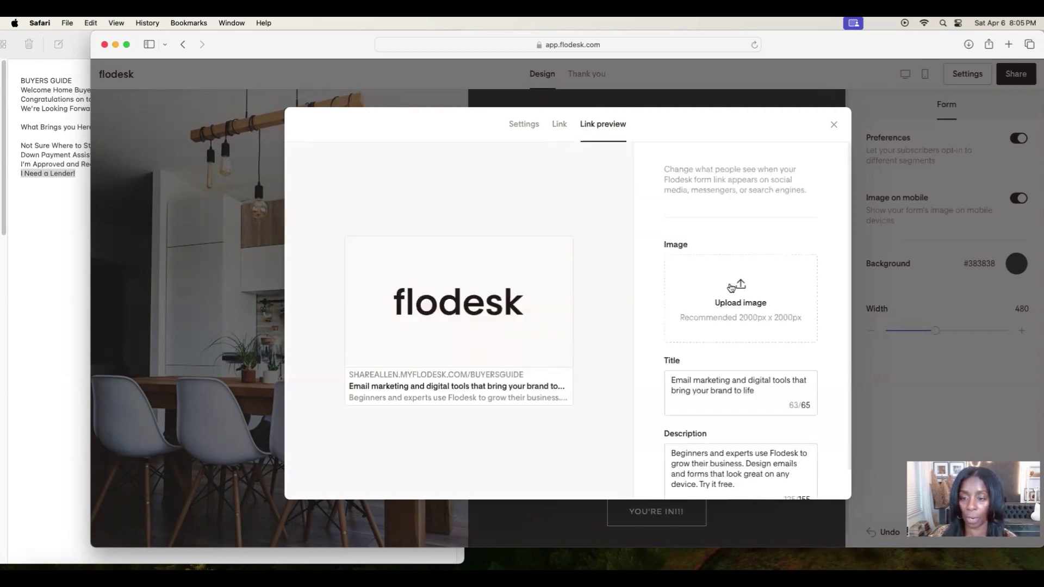
click(730, 287)
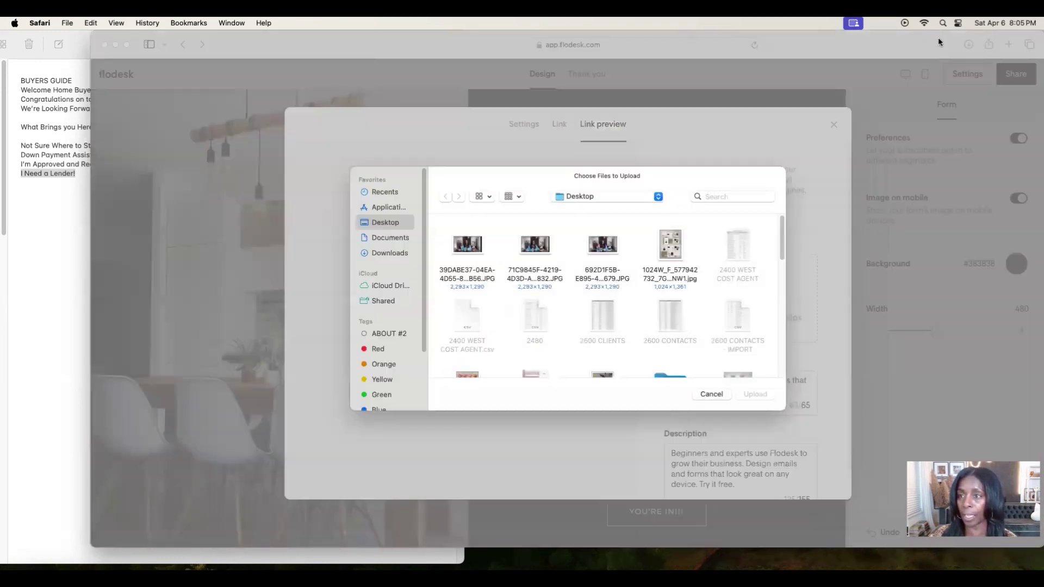
drag(939, 42, 726, 42)
drag(988, 270, 460, 304)
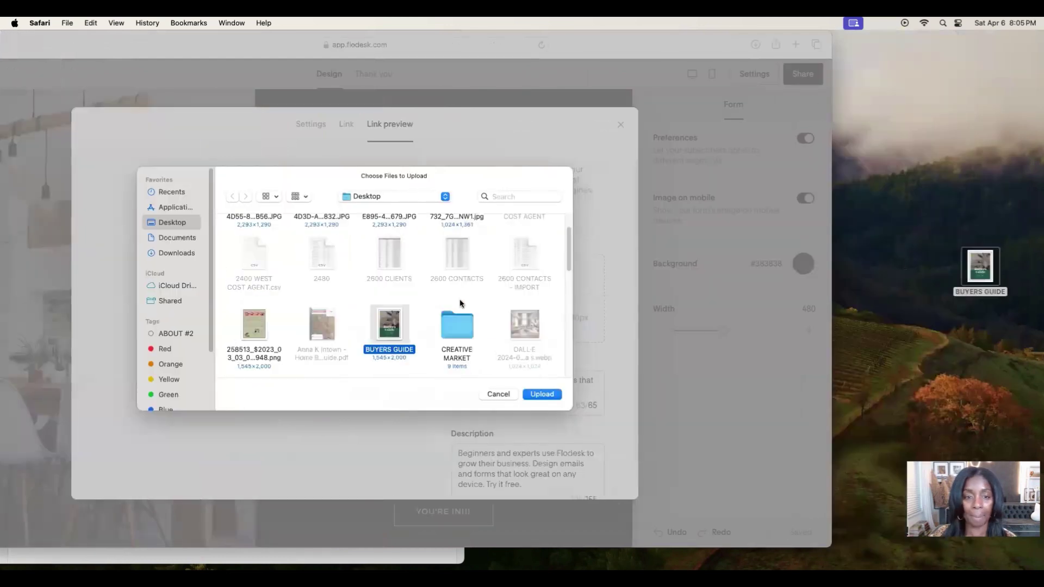
click(539, 395)
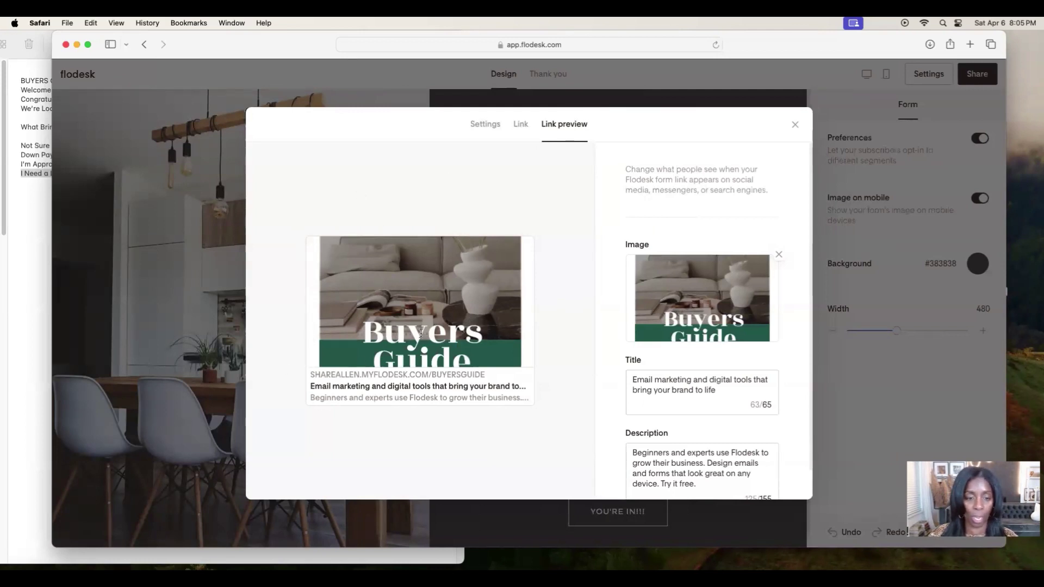
click(697, 390)
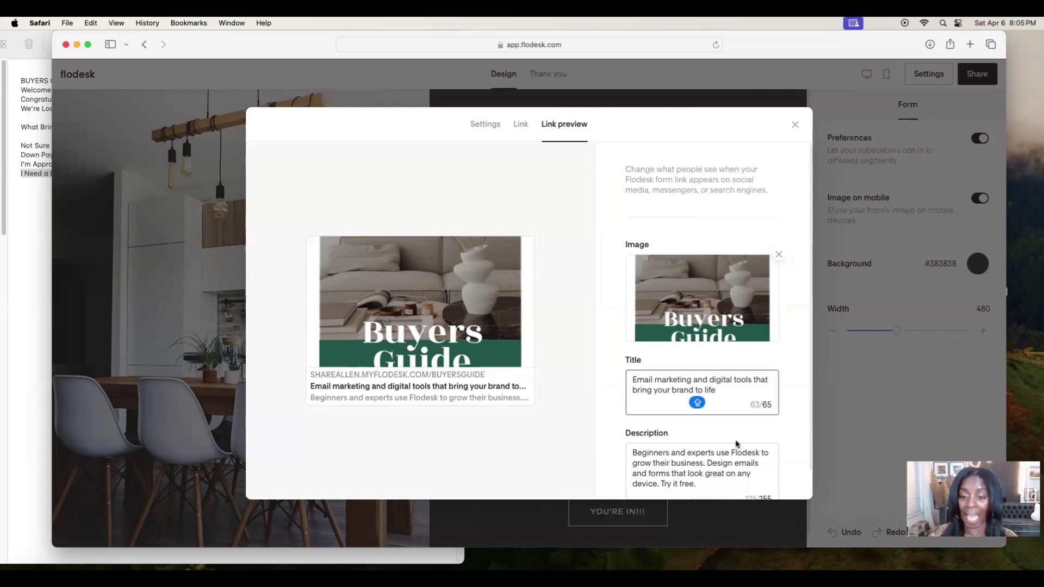
scroll(737, 443, down, 2)
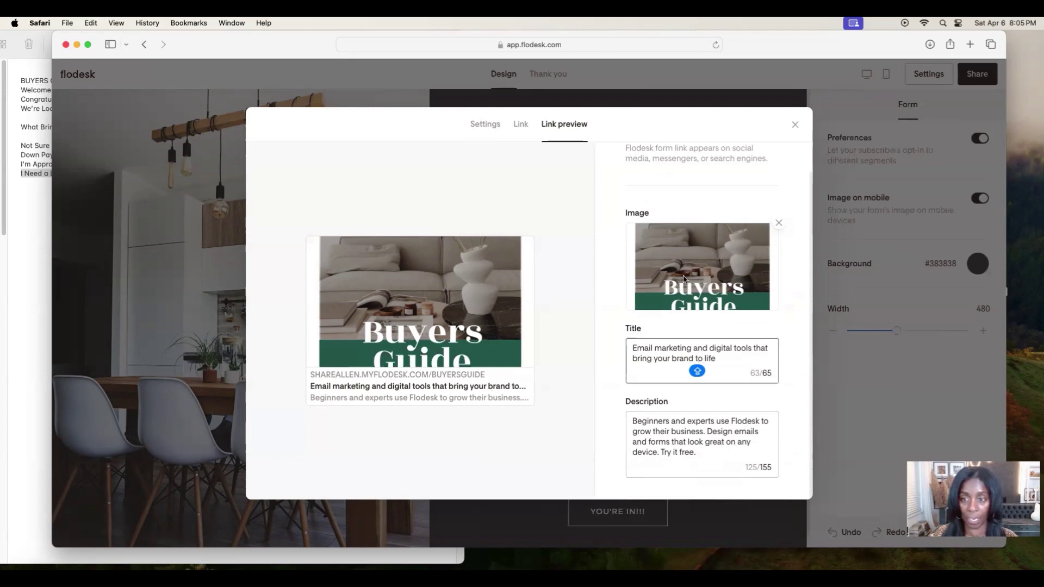
click(795, 125)
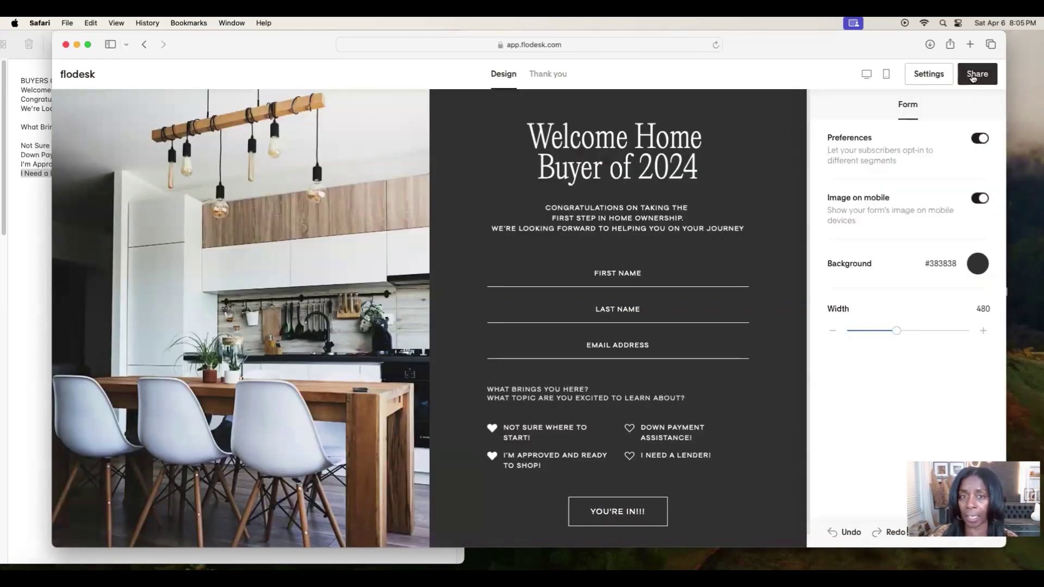
Copy the form's buyersguide link from Share and open a new Safari tab.
click(973, 76)
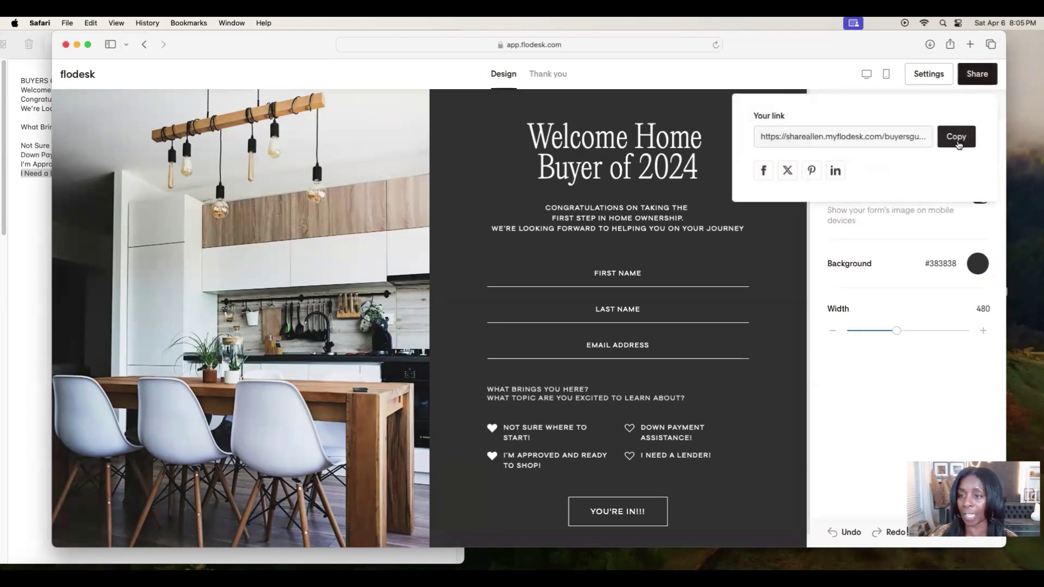
click(958, 138)
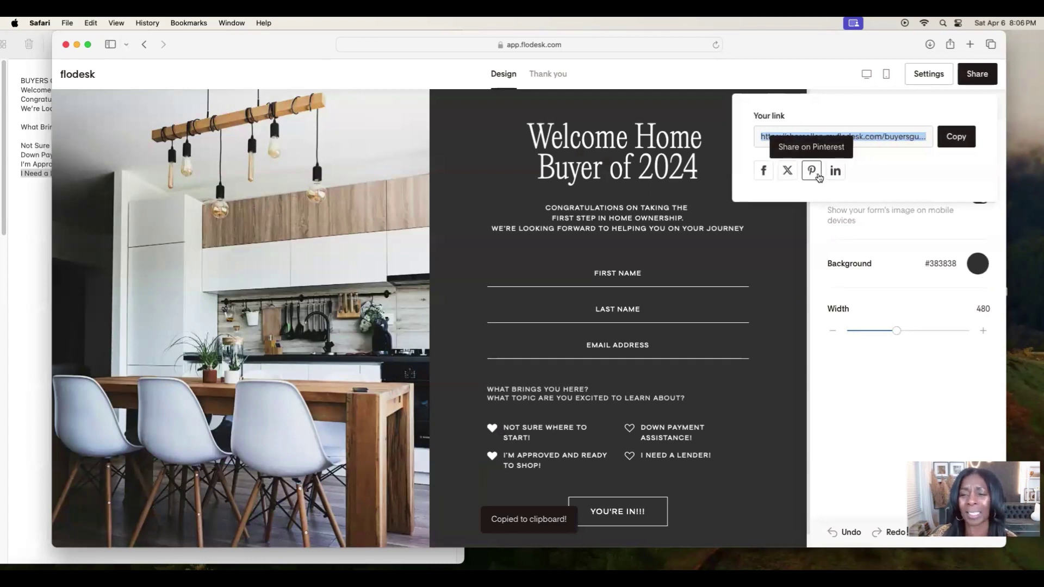
click(970, 45)
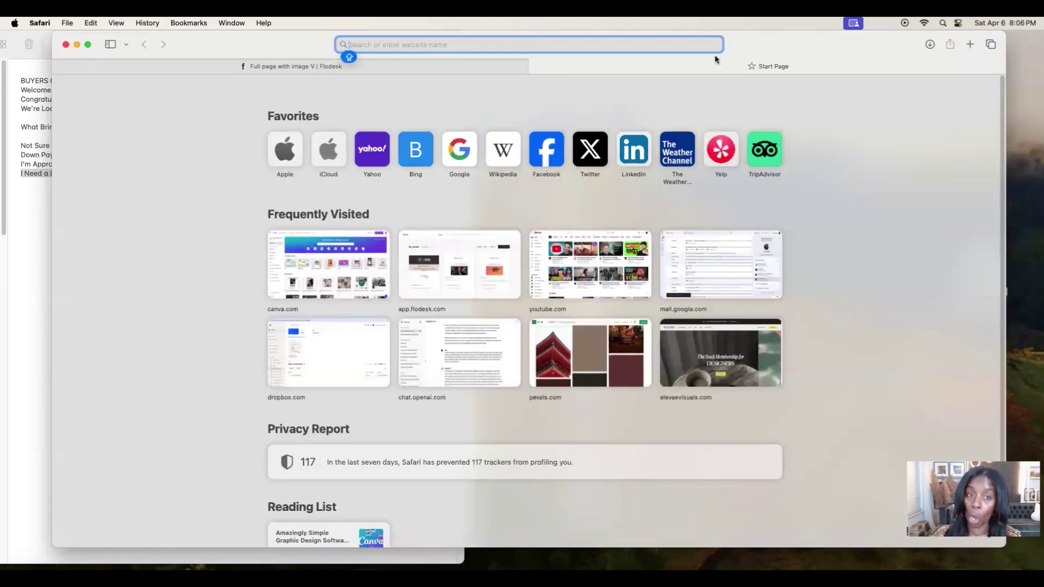
Paste the copied buyersguide link into the address bar and load the live form.
key(super+v)
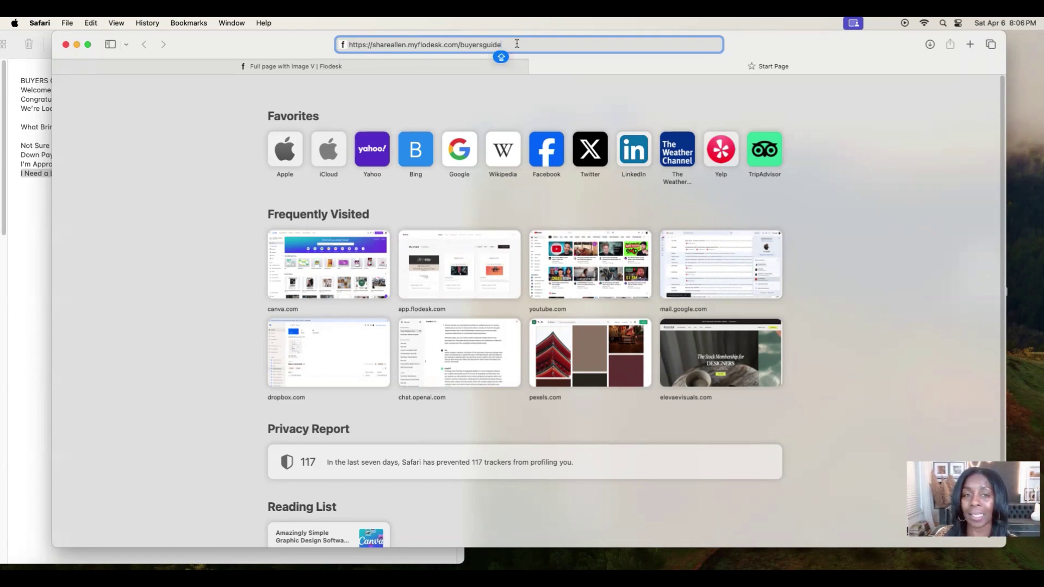
key(Return)
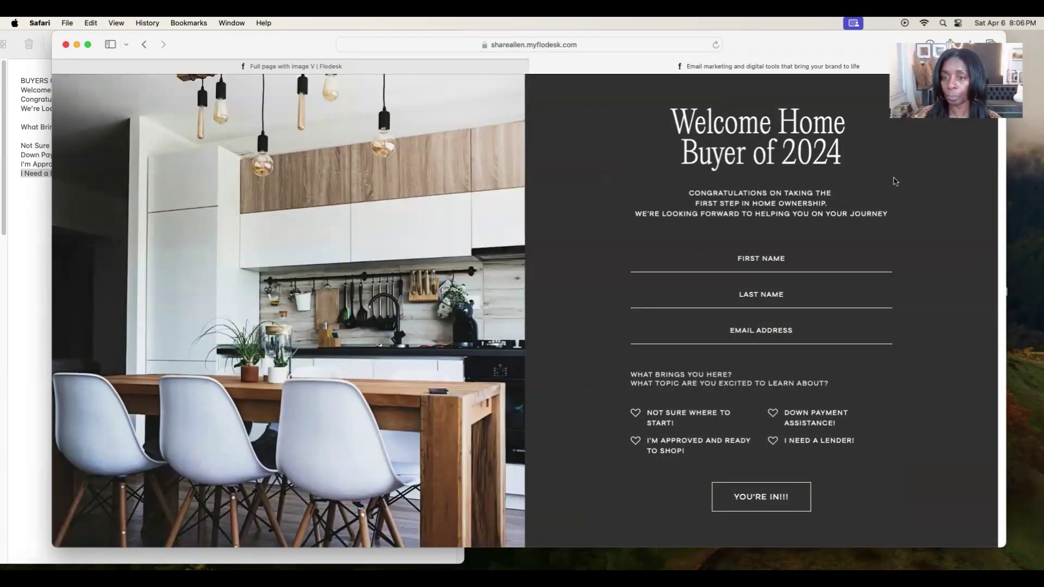
Fill in the test subscriber's first name, last name and e-mail on the live form.
click(786, 256)
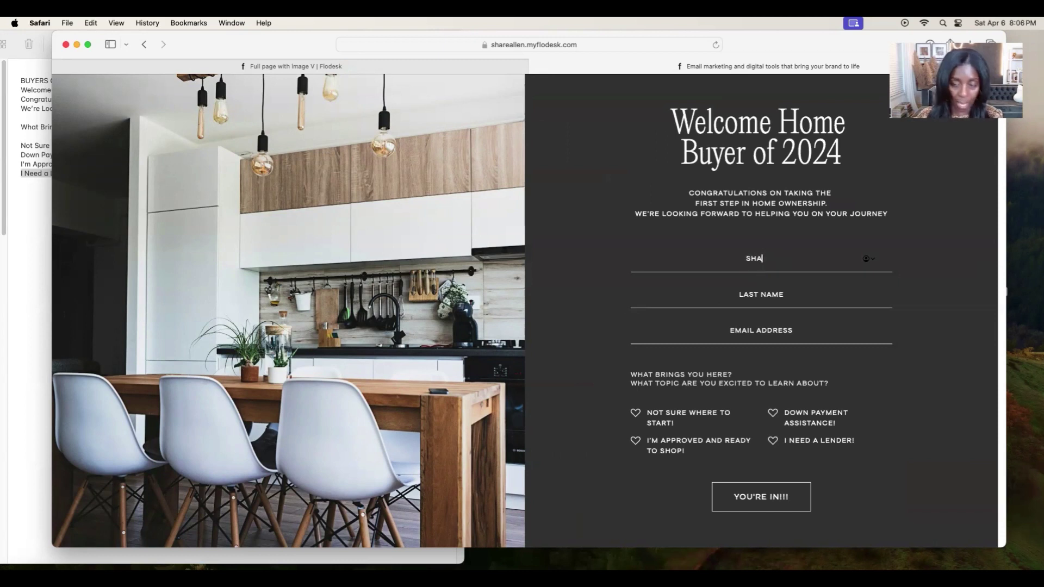
key(Tab)
key(Tab)
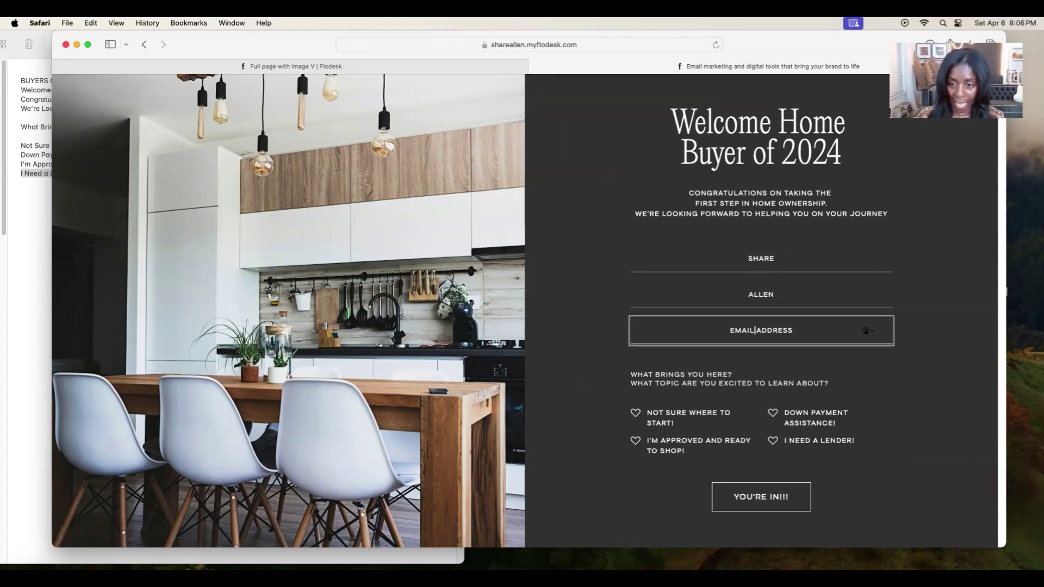
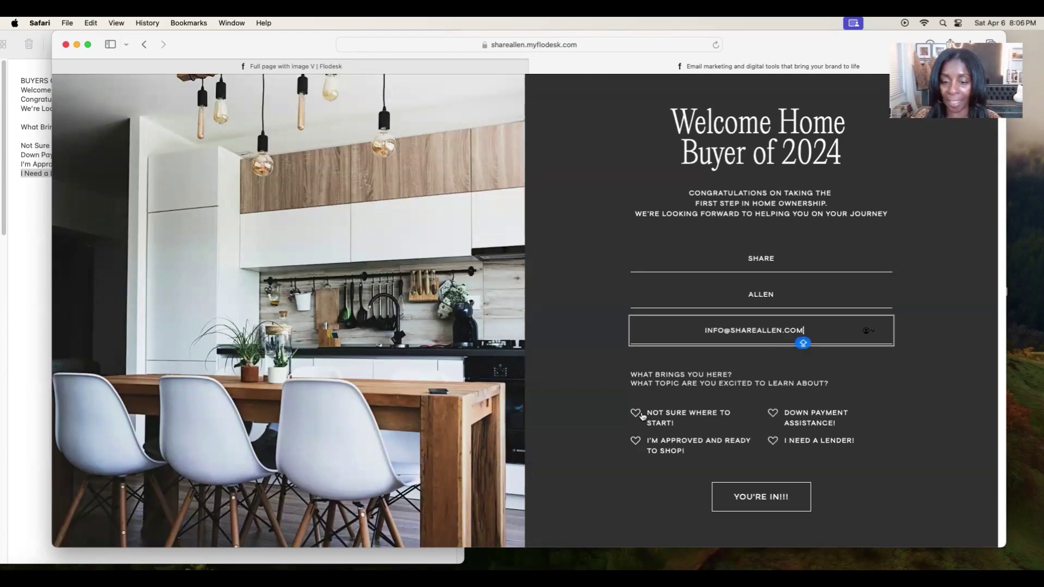
Tick Not Sure Where to Start, submit the signup, and switch back to the editor tab.
click(639, 415)
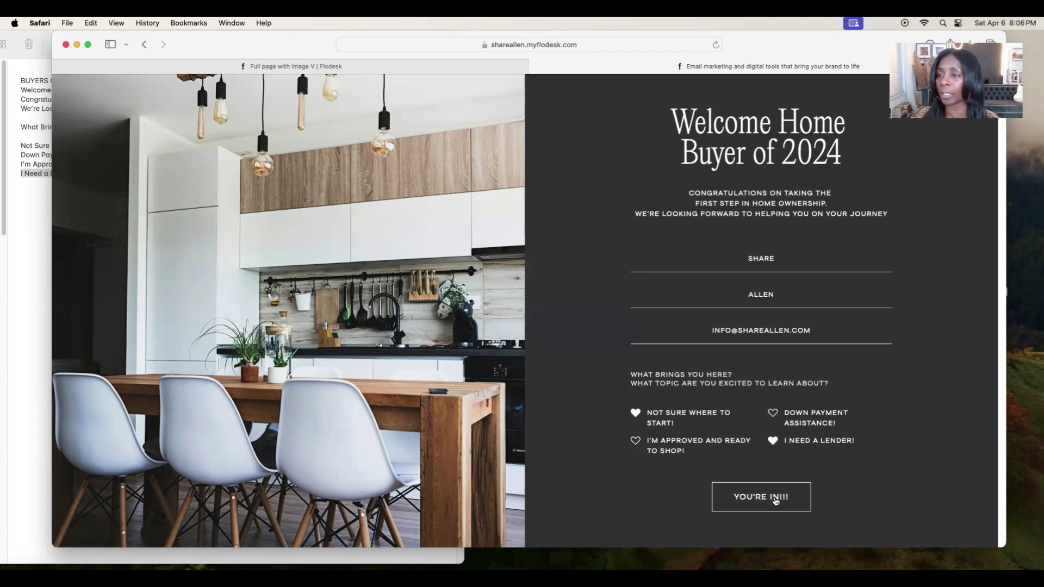
click(776, 499)
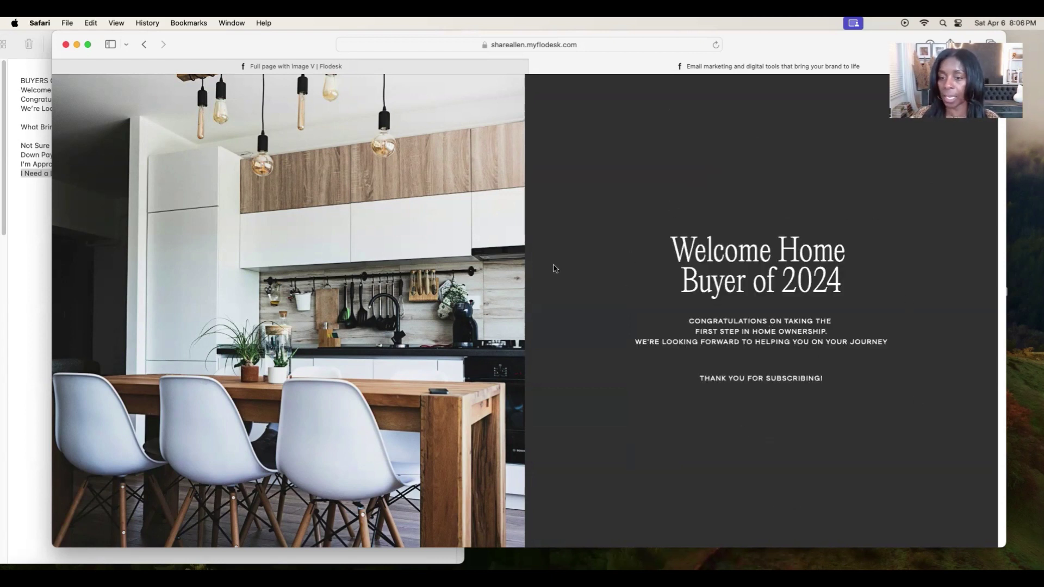
click(389, 68)
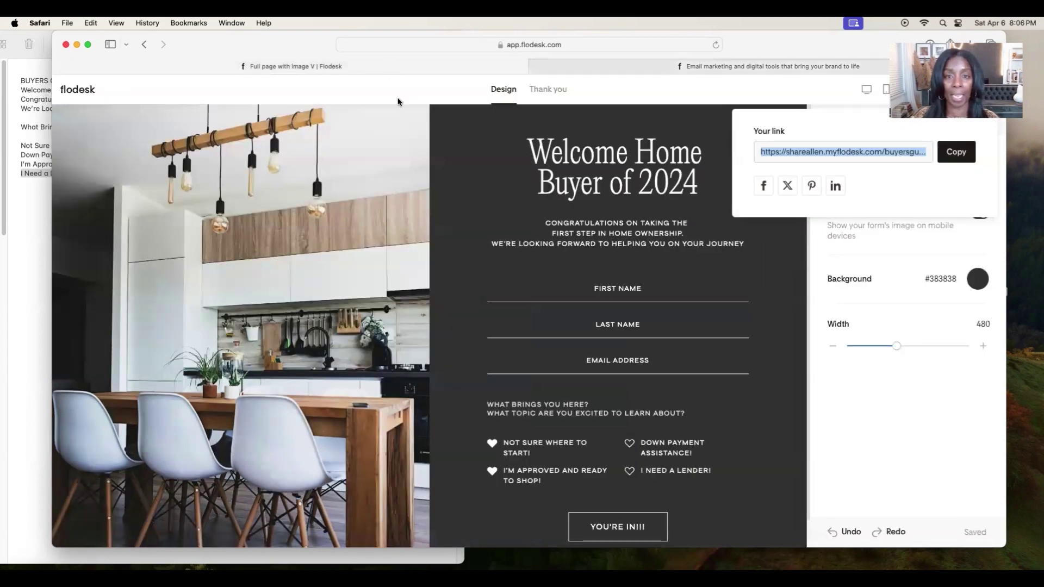
Keep 'Thank you for subscribing!' as the success message after trying 'Thank you!'.
click(535, 96)
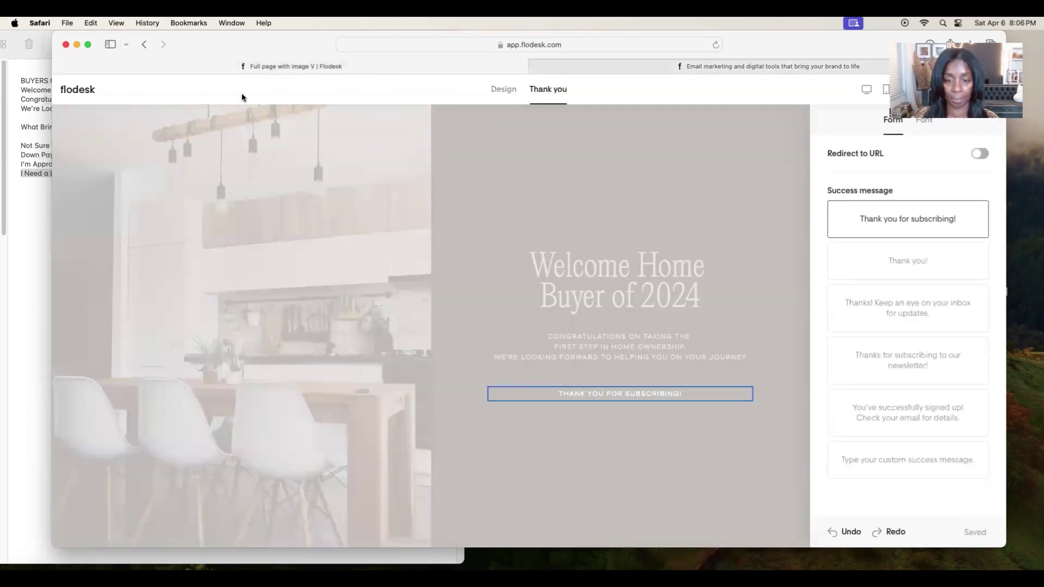
click(887, 262)
click(903, 219)
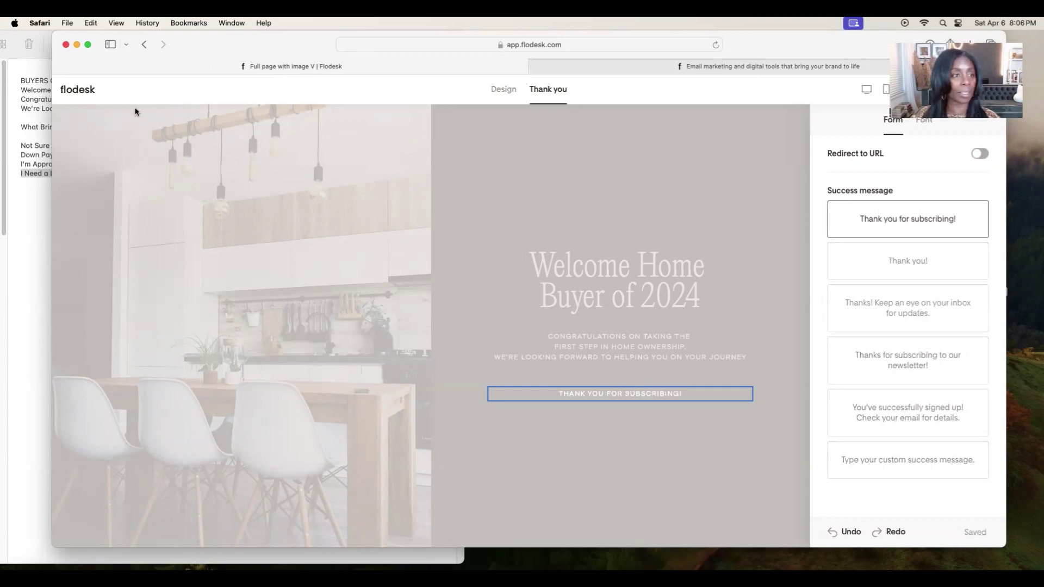
Leave the editor and go to the All subscribers list to find the test signup.
click(84, 90)
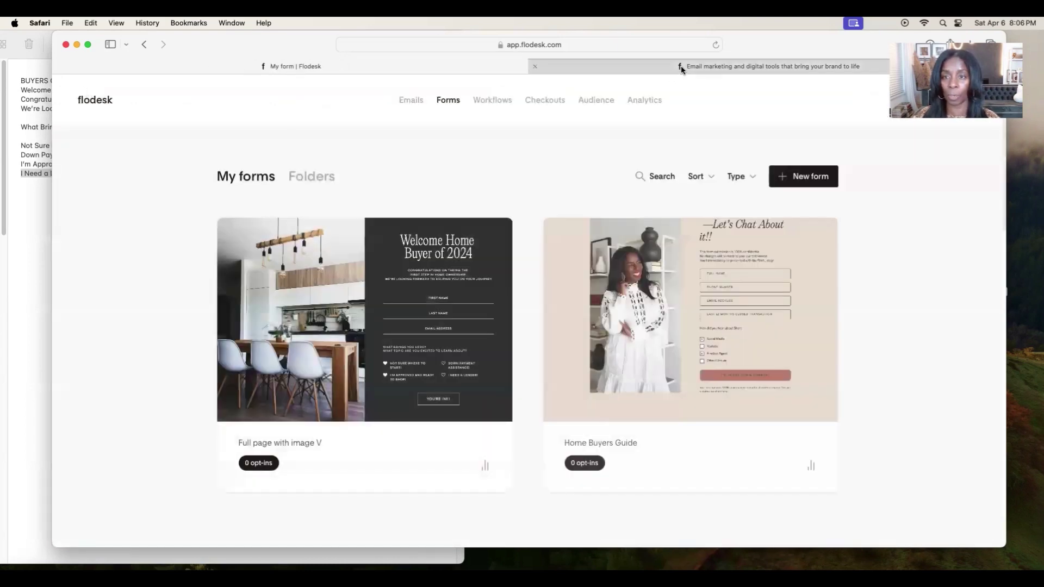
click(680, 65)
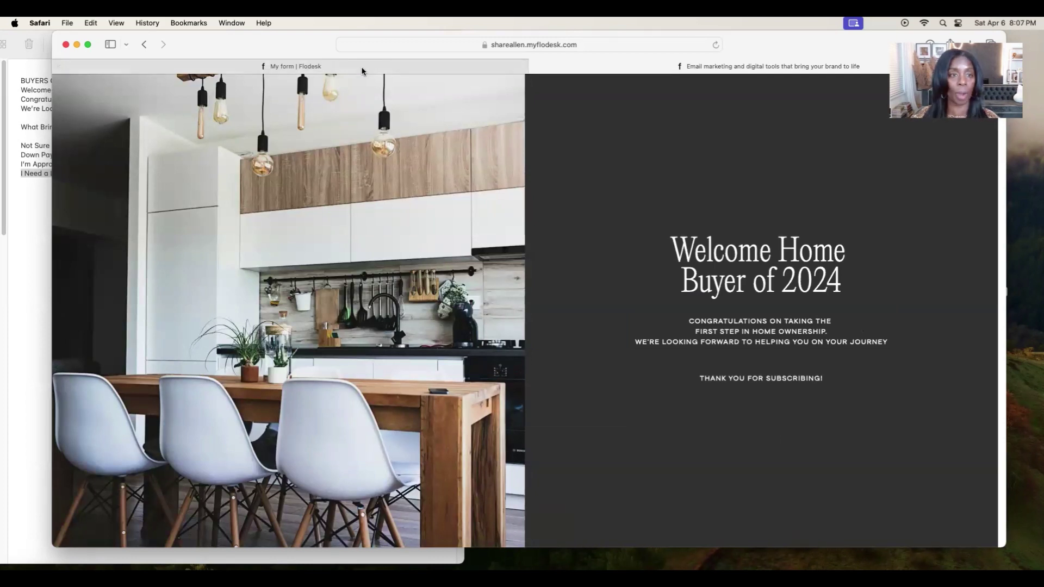
click(353, 67)
click(595, 100)
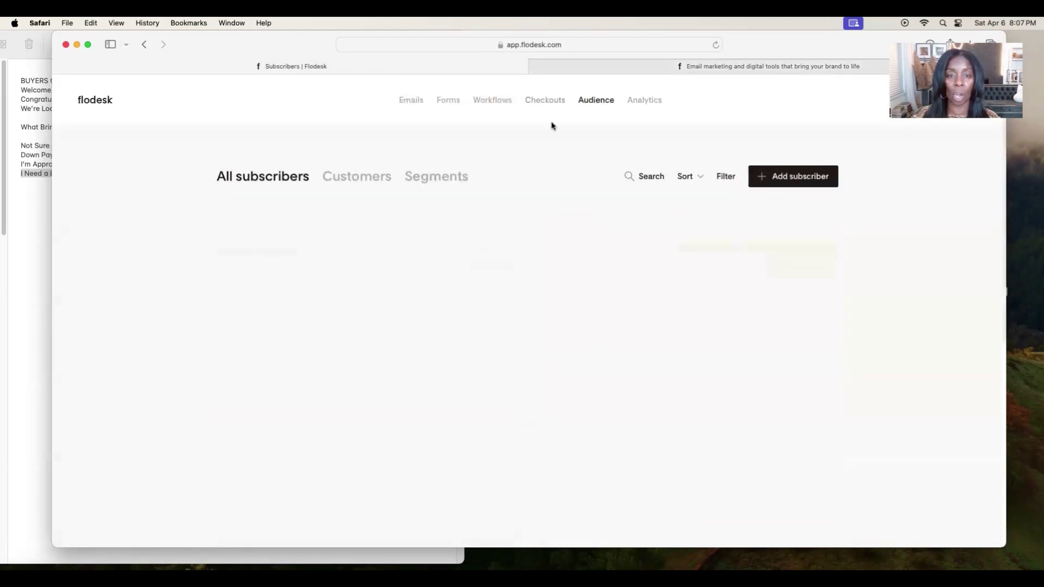
View the BUYERS GUIDE segment from the Segments tab to see its one subscriber.
click(440, 179)
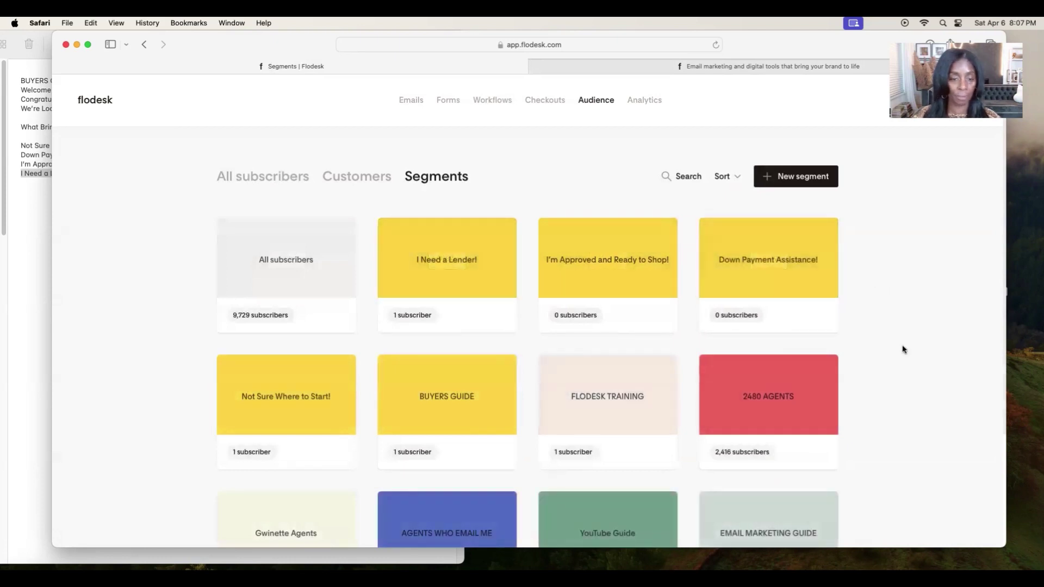
mouse_move(444, 402)
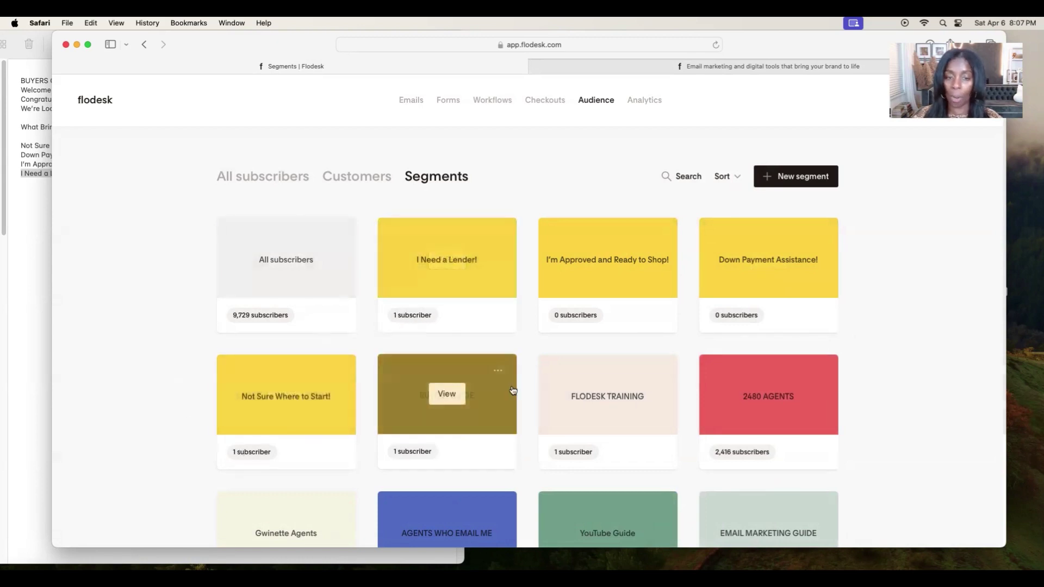
click(454, 398)
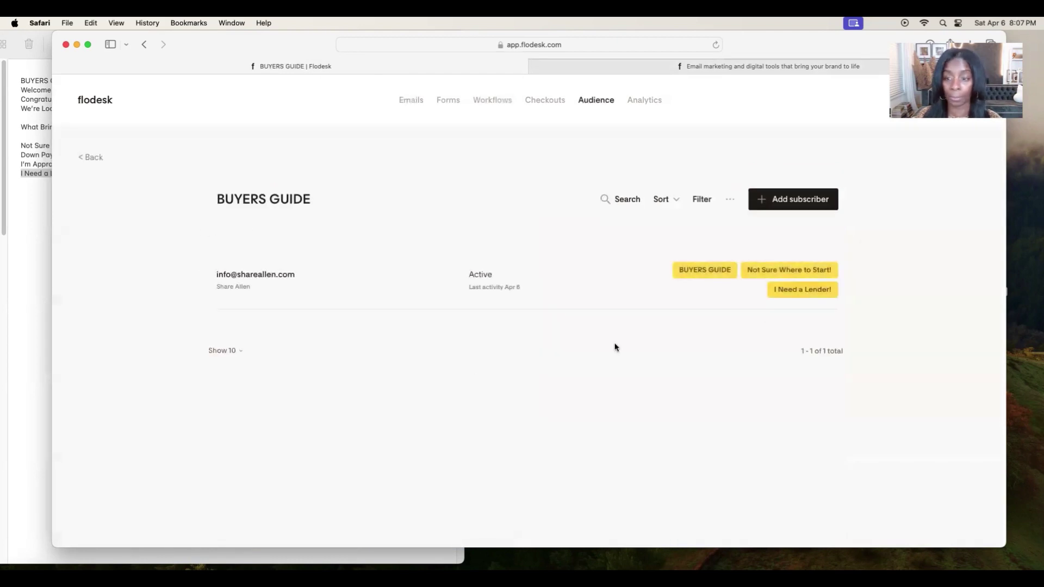
click(259, 281)
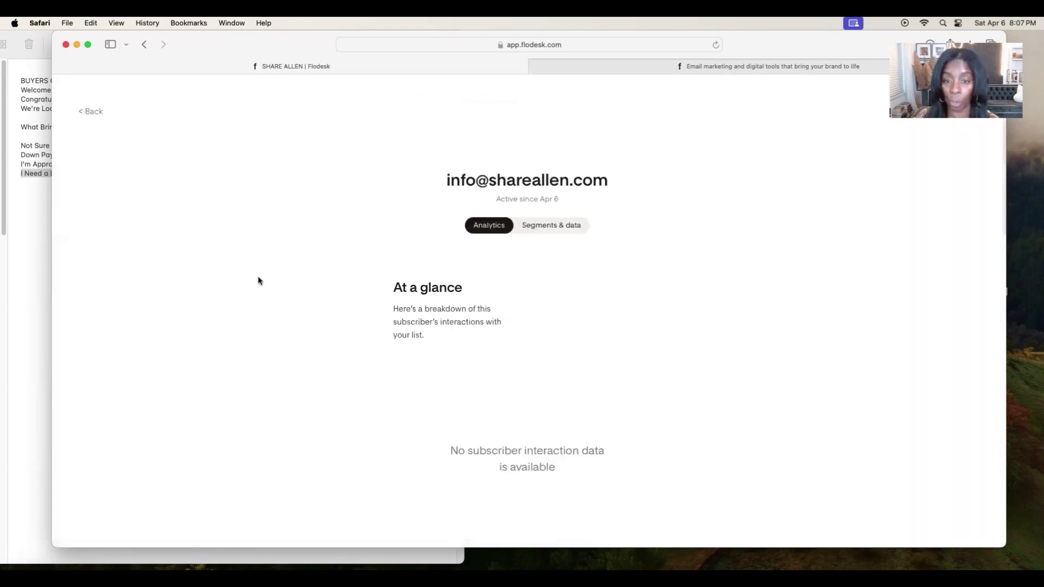
scroll(373, 429, down, 5)
scroll(411, 377, down, 10)
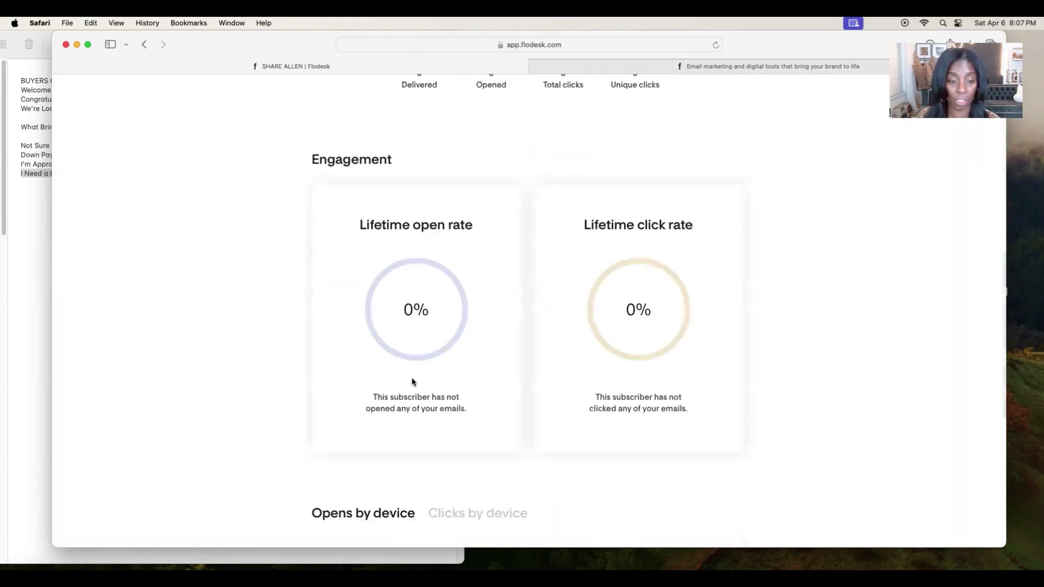
scroll(412, 379, up, 15)
scroll(412, 379, up, 4)
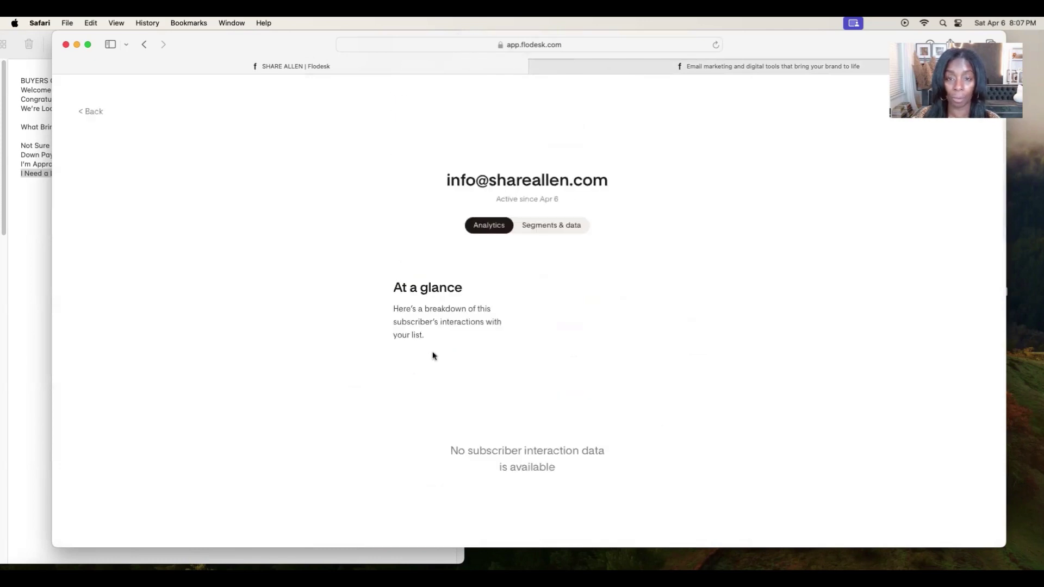
click(540, 227)
scroll(820, 387, down, 10)
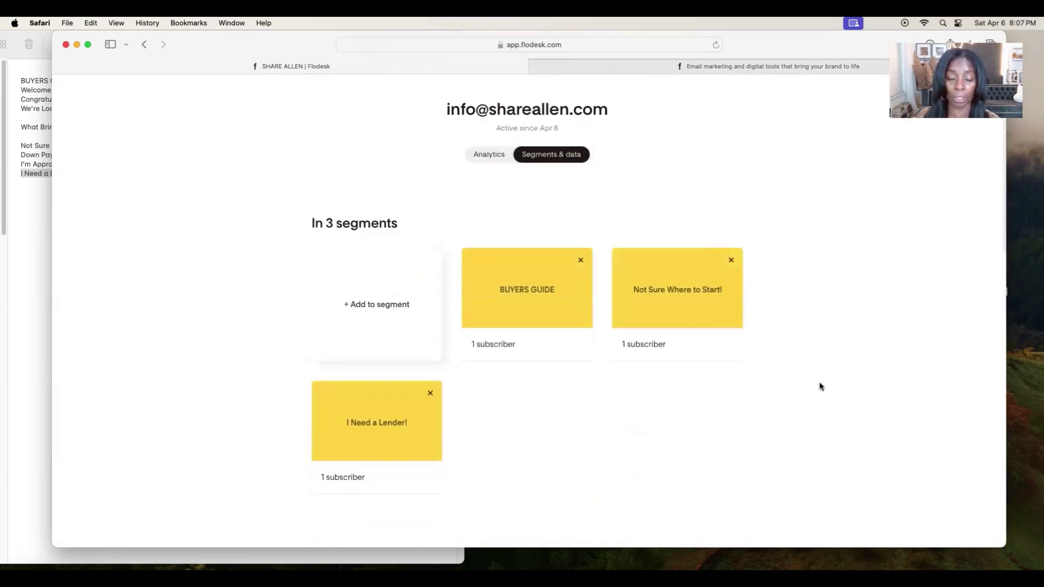
scroll(820, 386, down, 5)
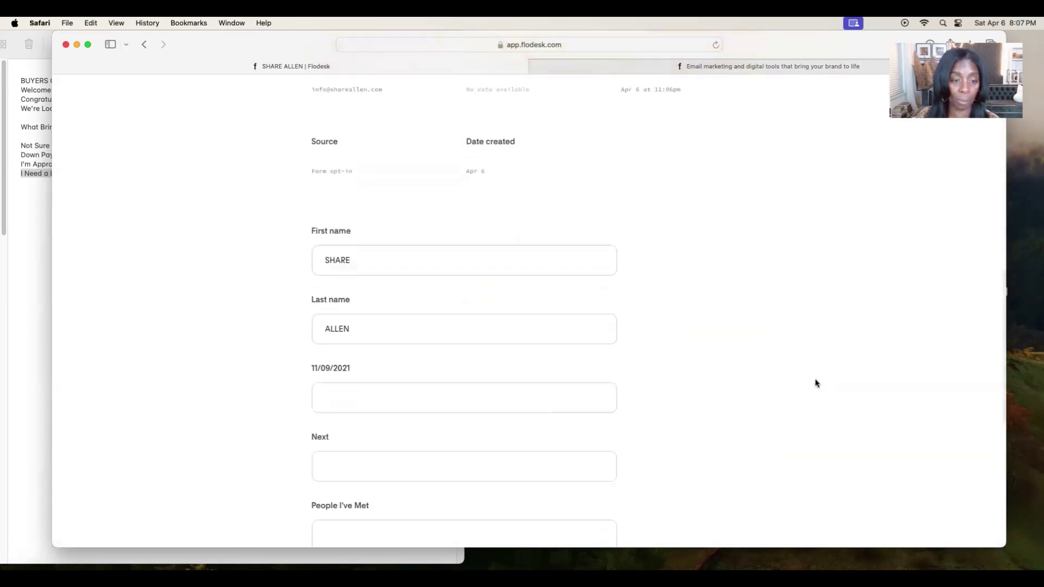
scroll(464, 375, down, 5)
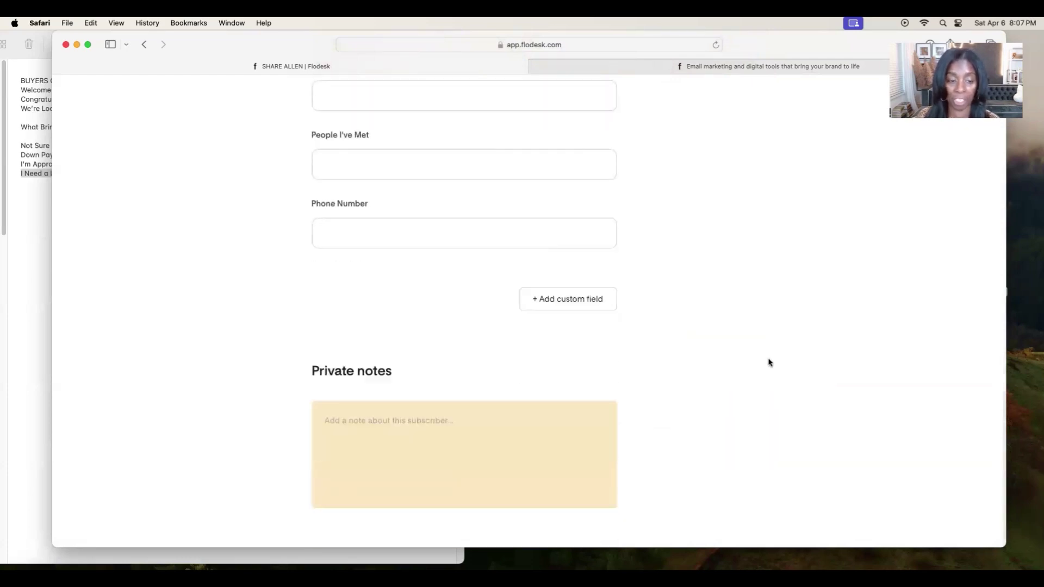
scroll(768, 361, up, 10)
scroll(767, 366, down, 10)
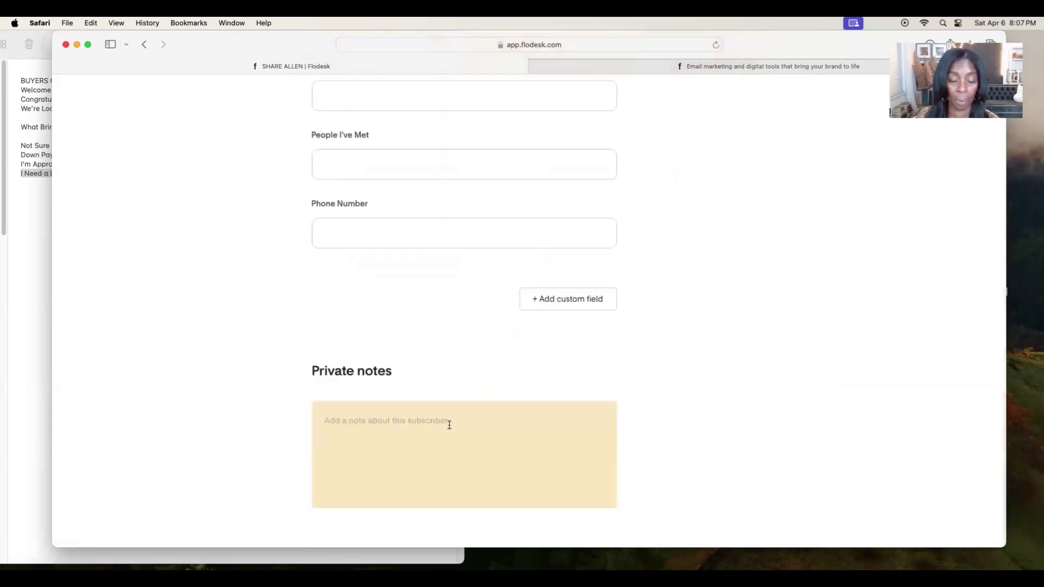
scroll(734, 400, up, 15)
click(88, 113)
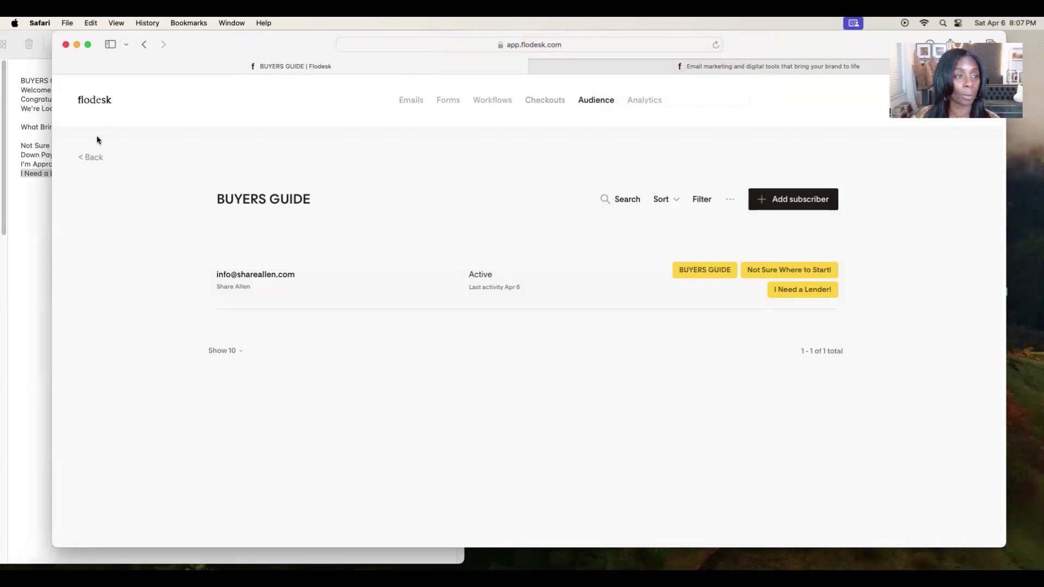
Go back to the Segments overview and then to the Workflows list.
click(90, 160)
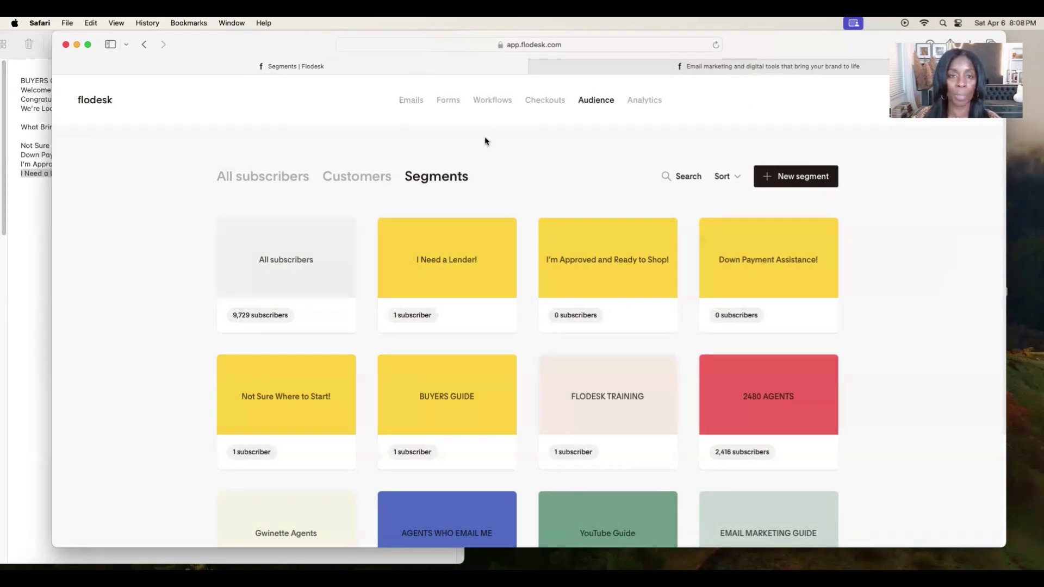
click(501, 107)
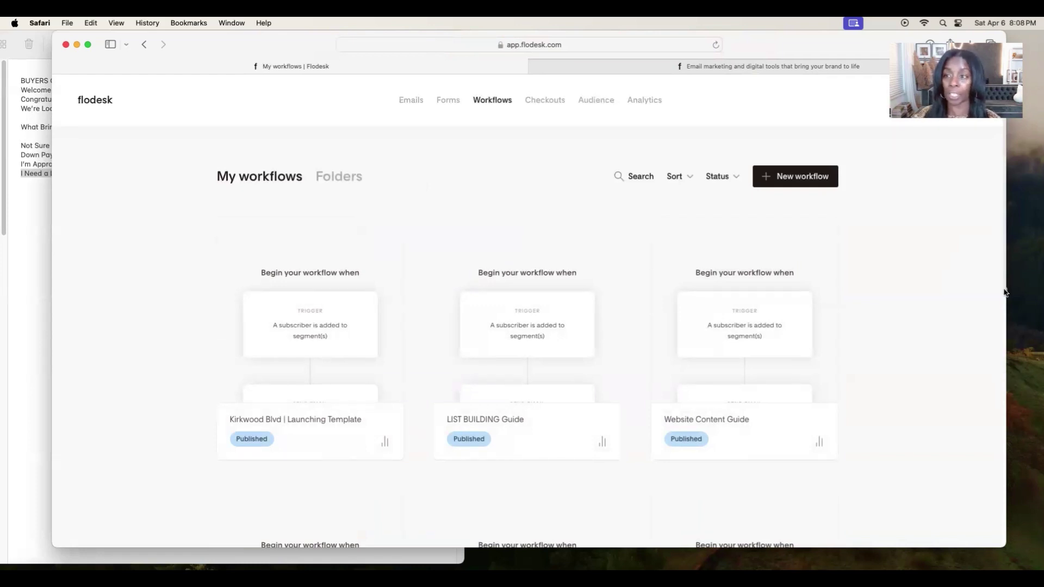
scroll(923, 349, down, 5)
scroll(917, 346, up, 4)
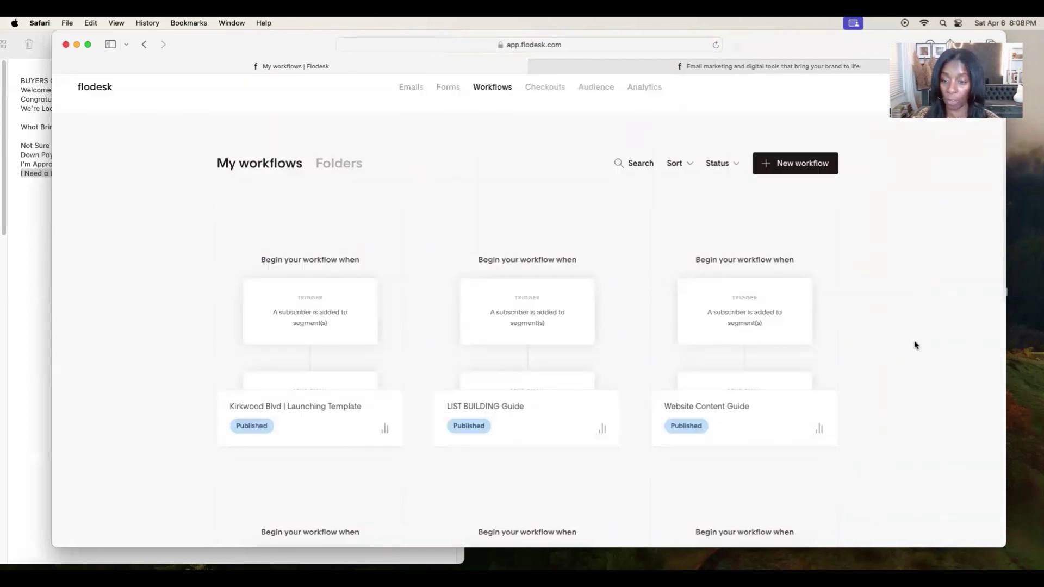
scroll(913, 347, down, 2)
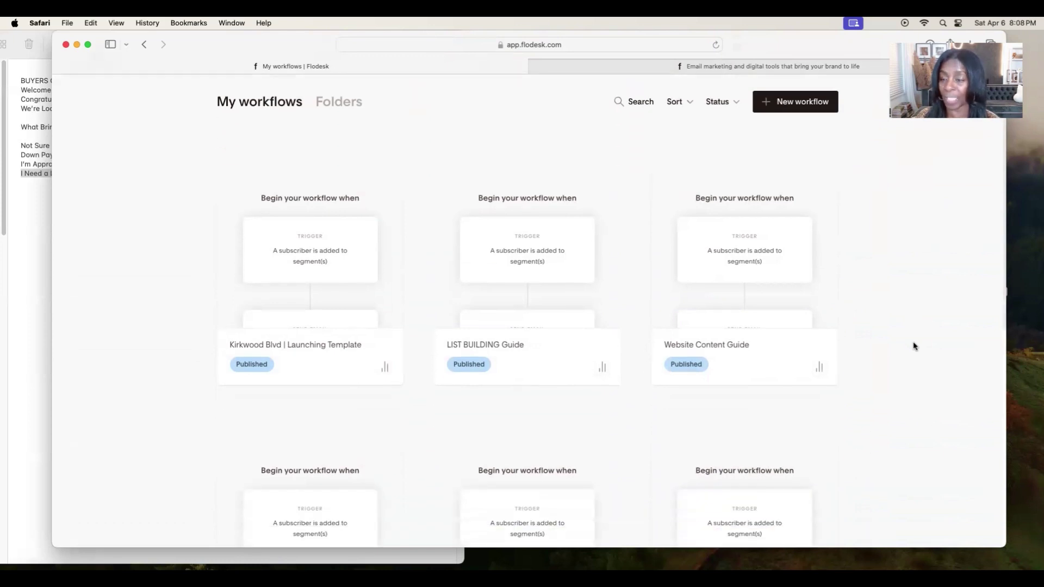
scroll(913, 347, down, 3)
scroll(913, 346, down, 4)
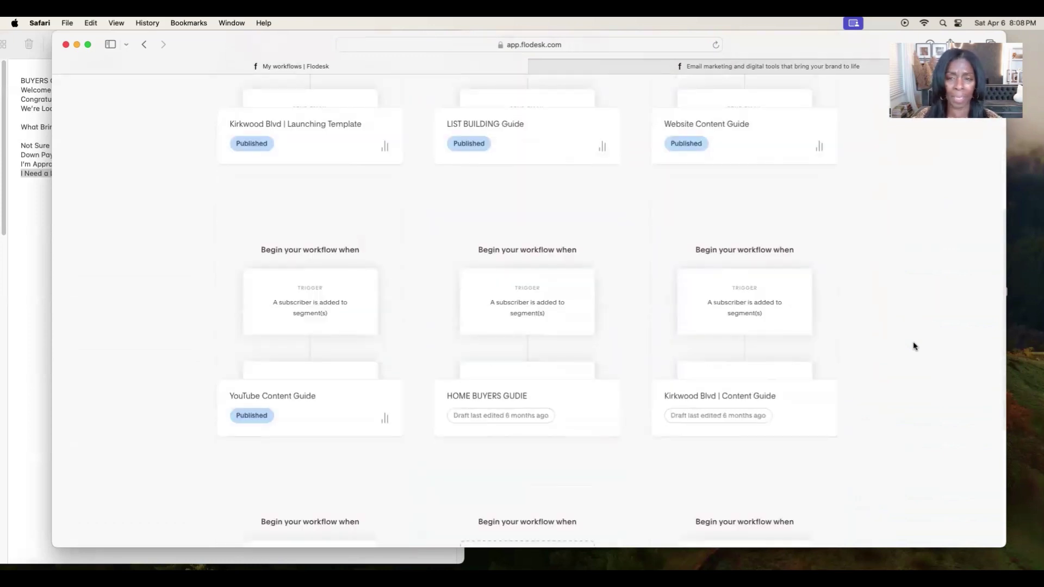
scroll(914, 346, up, 4)
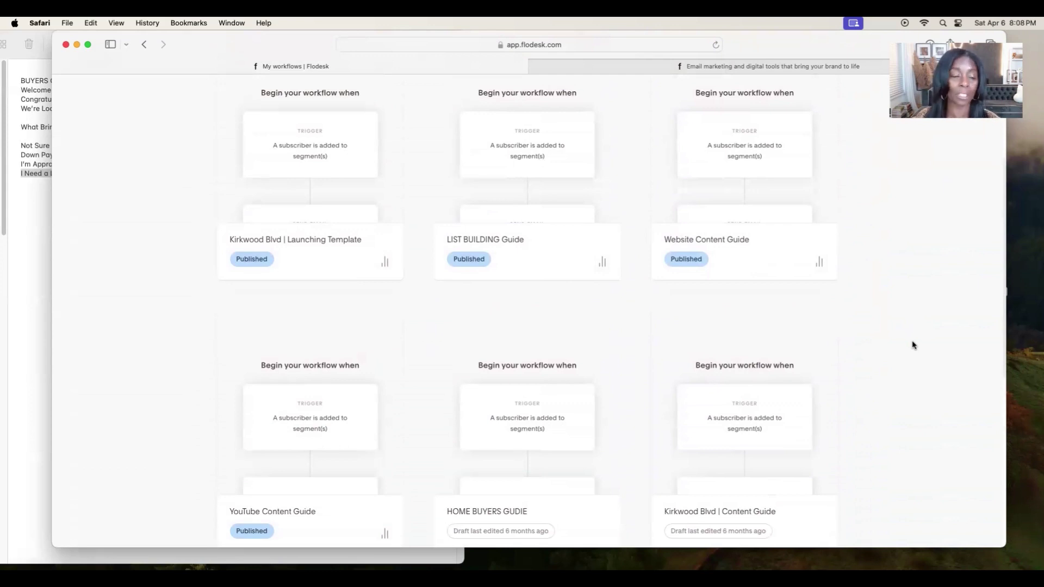
scroll(918, 337, up, 6)
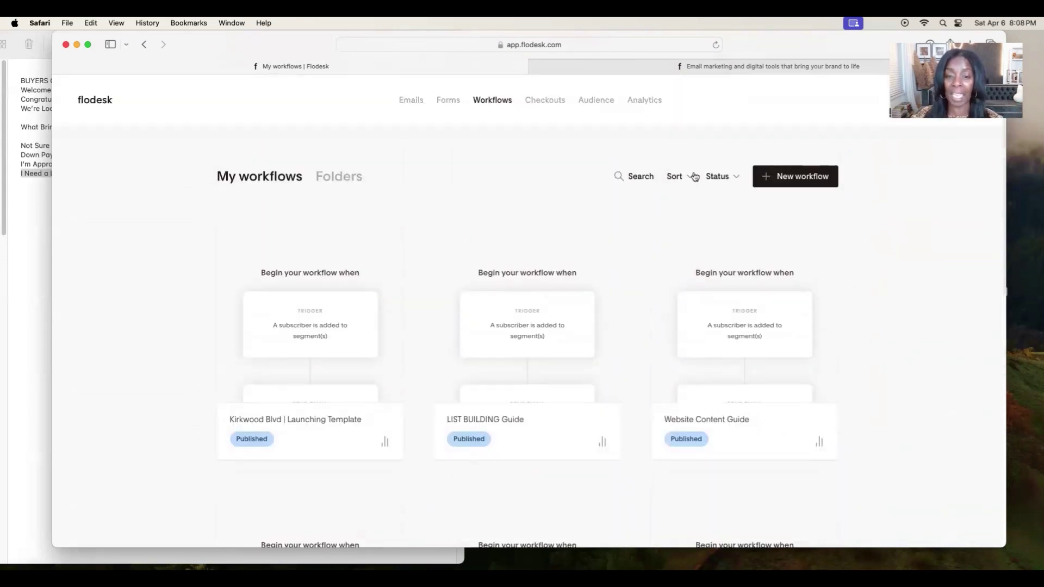